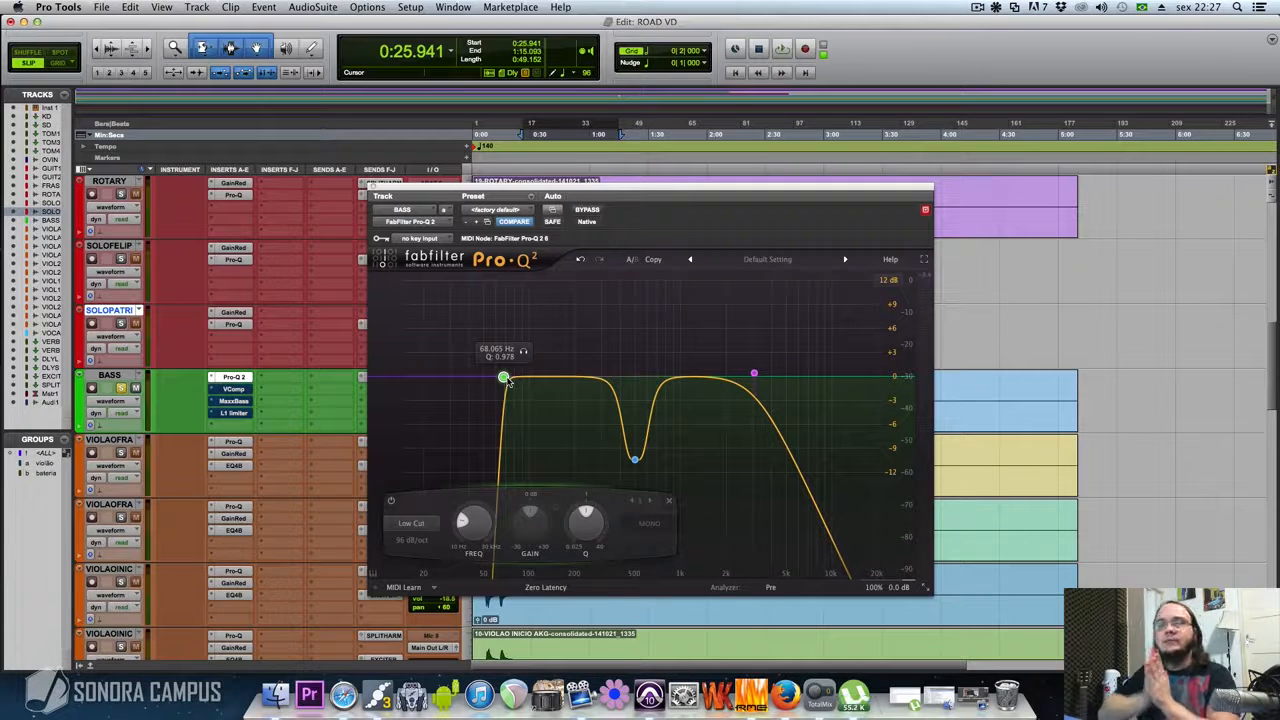
Examine the high cut and low cut bands in the BASS track's Pro-Q 2 and audition the track during playback
click(754, 374)
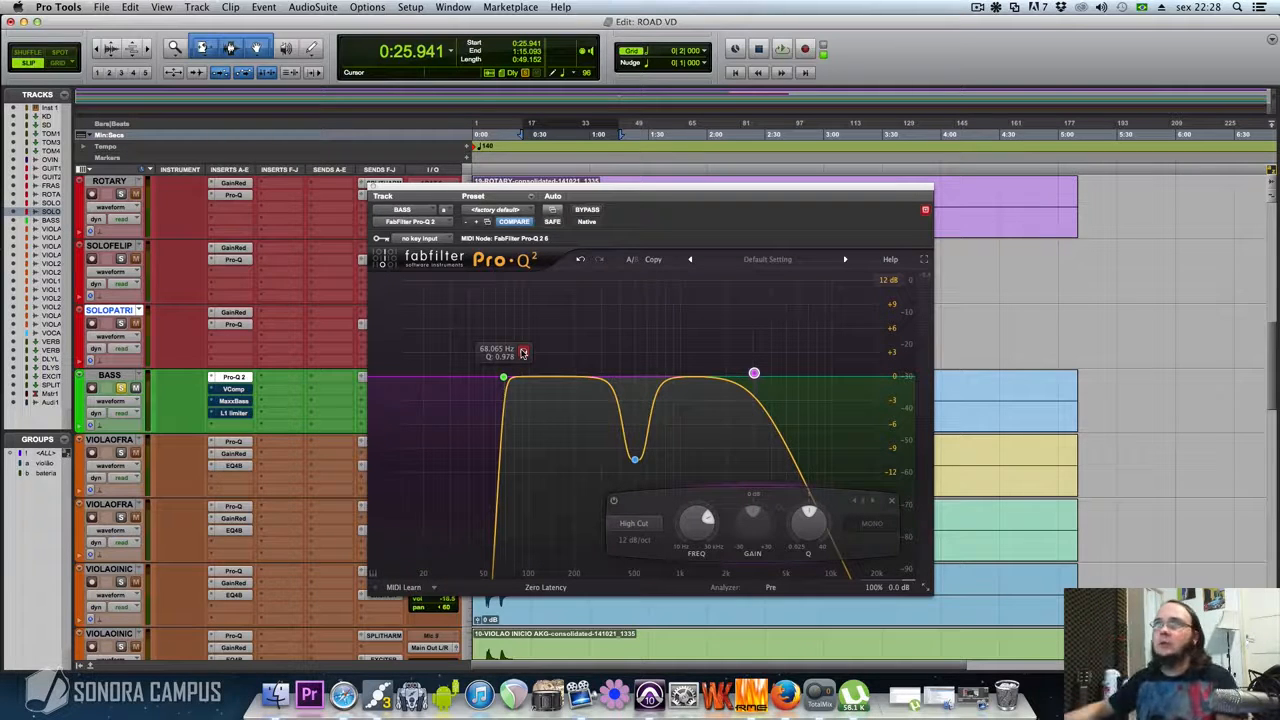
mouse_move(524, 355)
mouse_down()
mouse_move(591, 355)
mouse_move(528, 366)
mouse_up()
key(space)
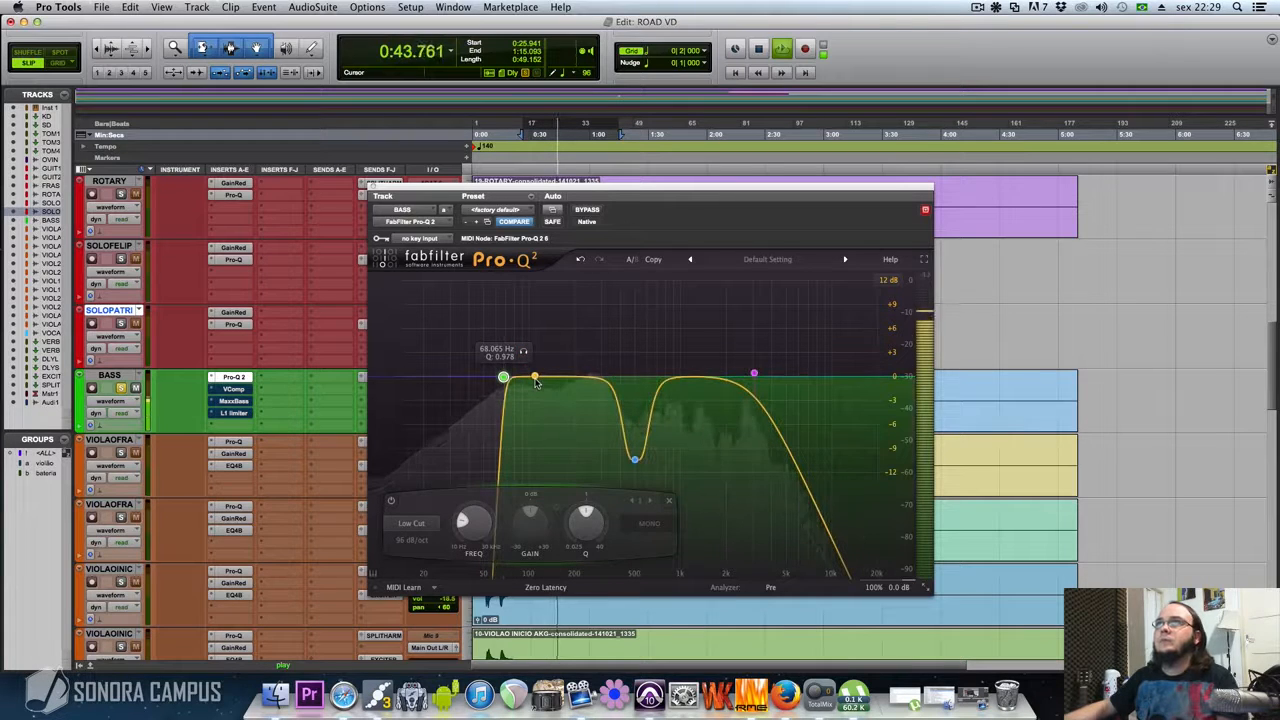
key(space)
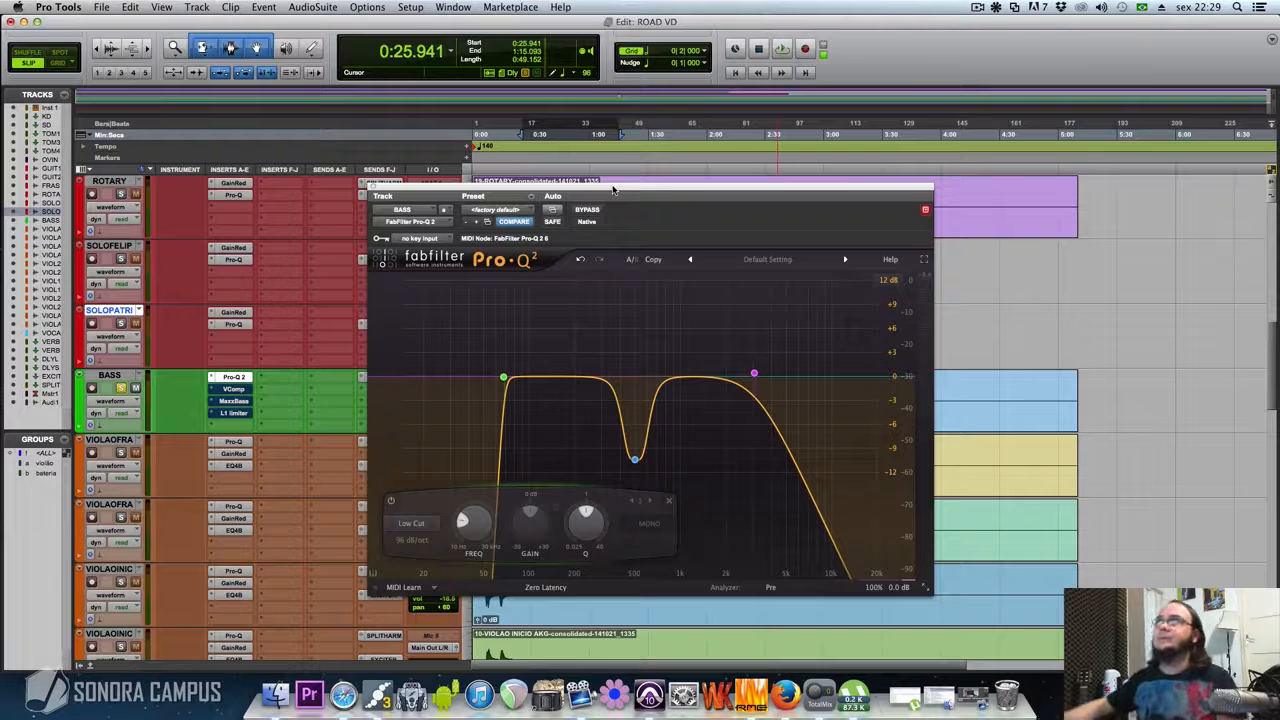
Play the bass selection and toggle the Pro-Q 2 bypass repeatedly to compare the sound with and without EQ, leaving it active
key(space)
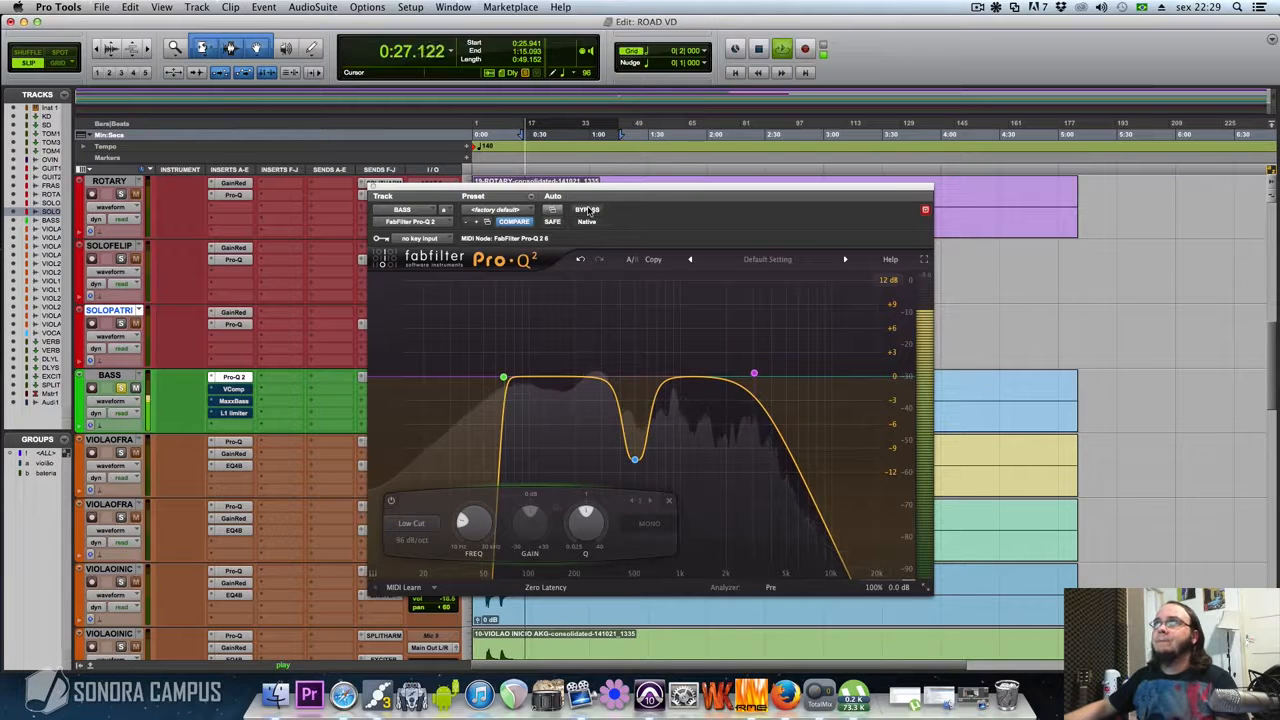
click(588, 210)
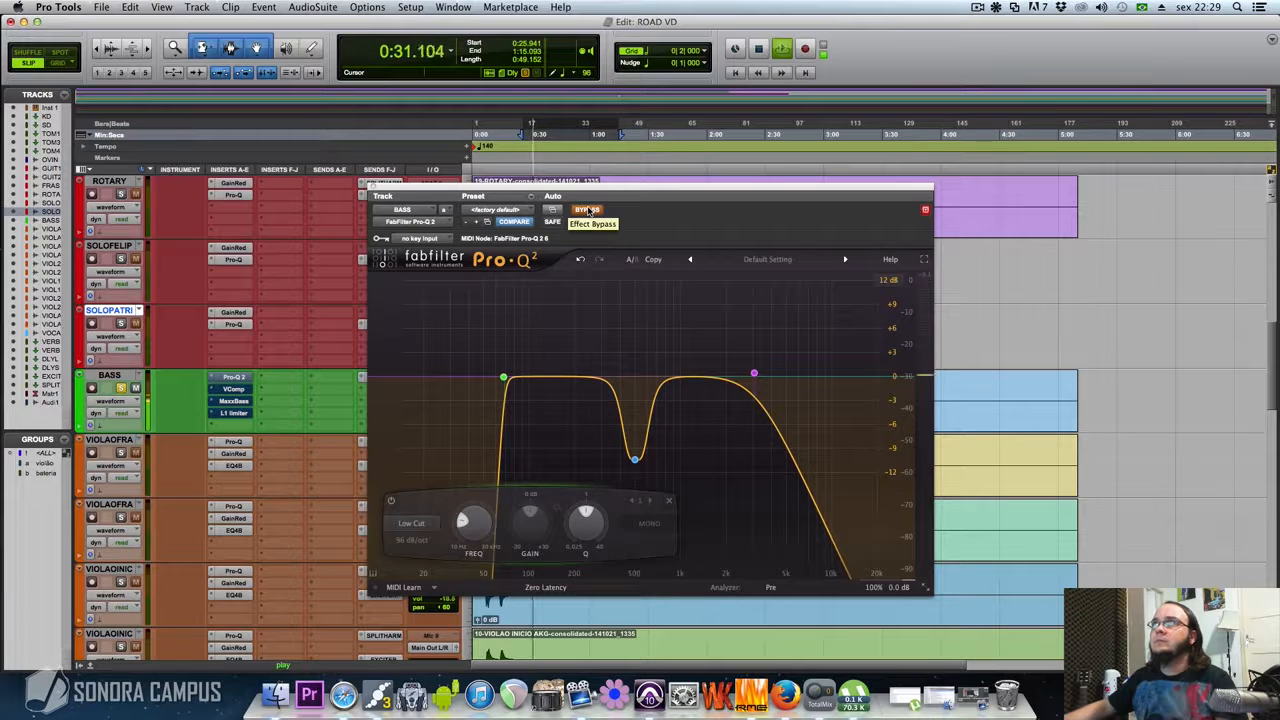
click(588, 210)
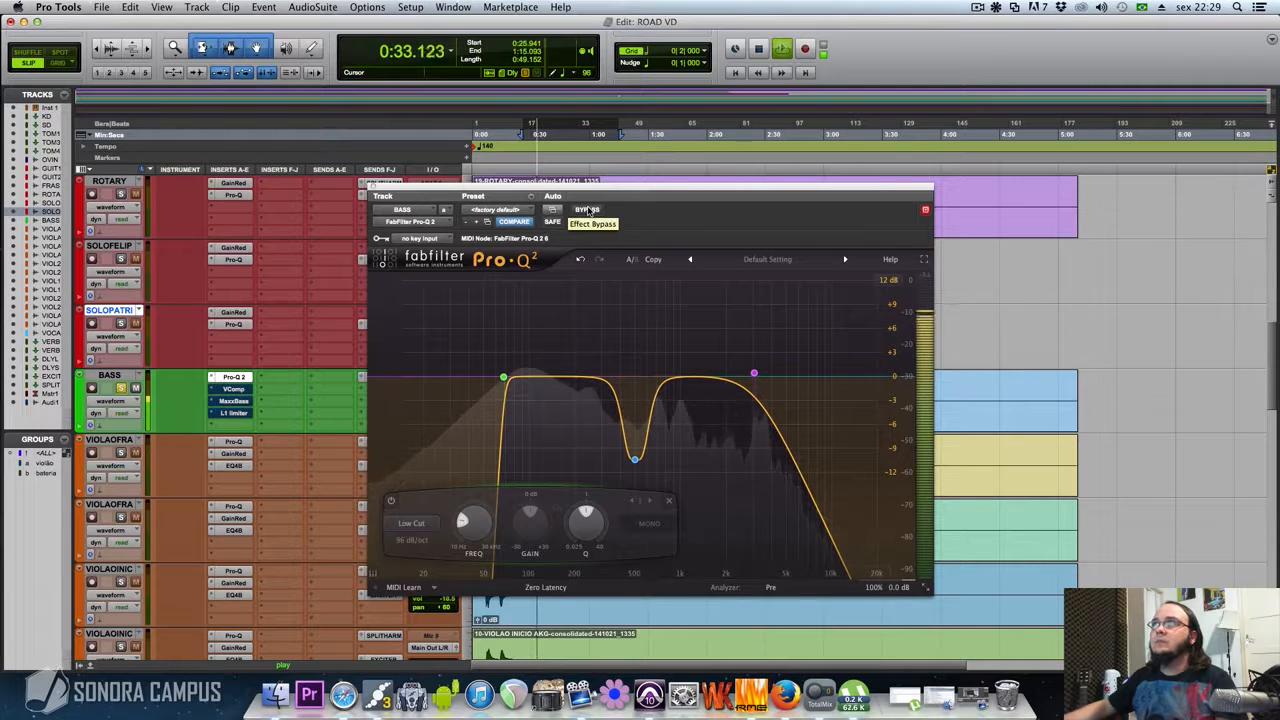
click(588, 210)
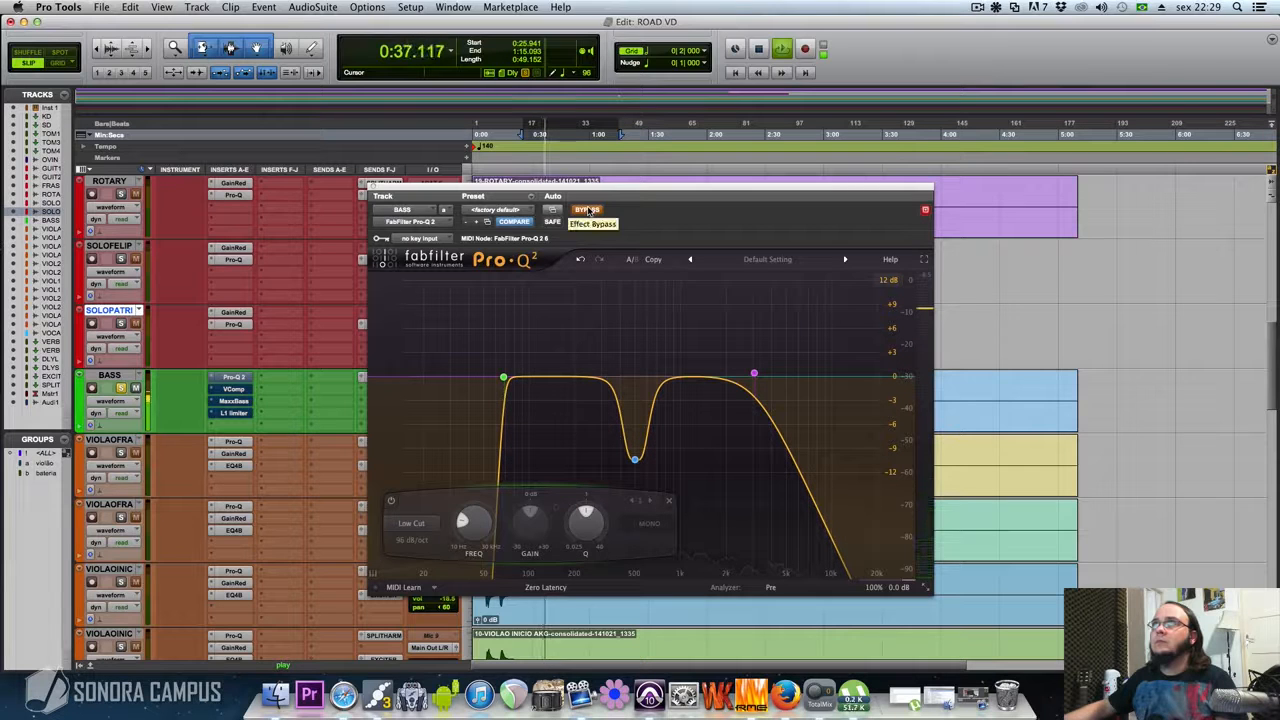
click(588, 210)
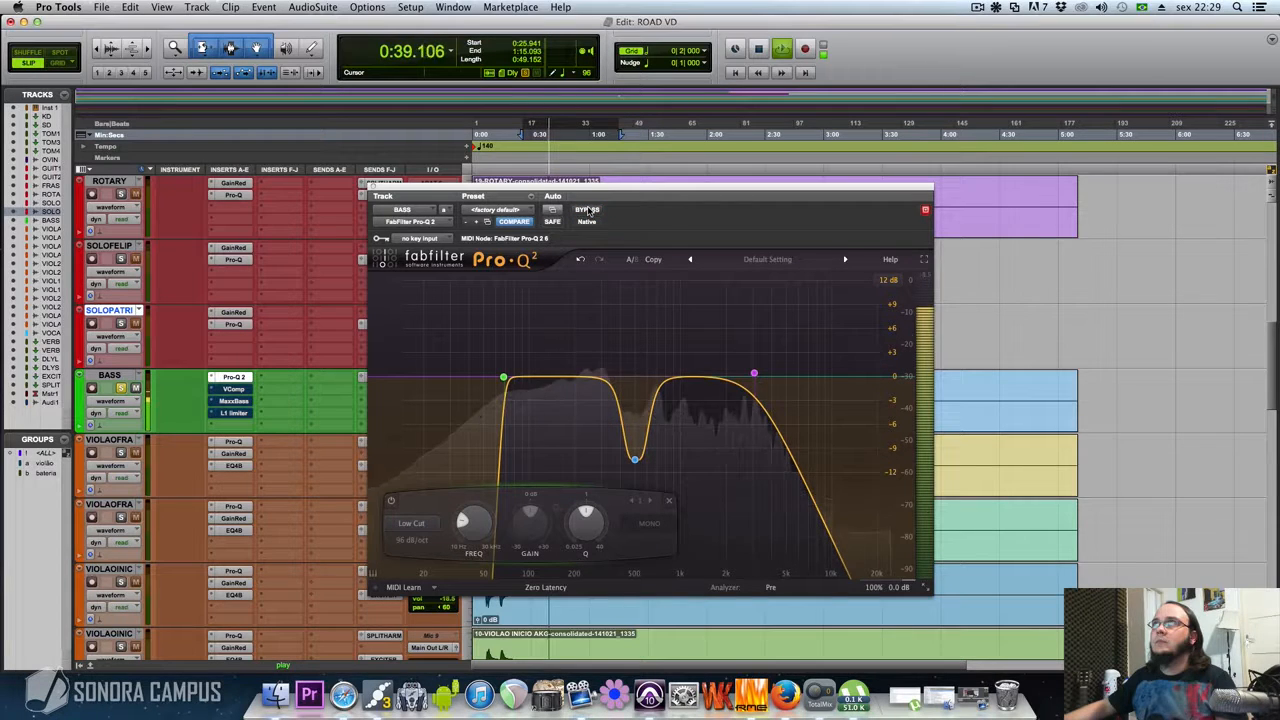
click(588, 210)
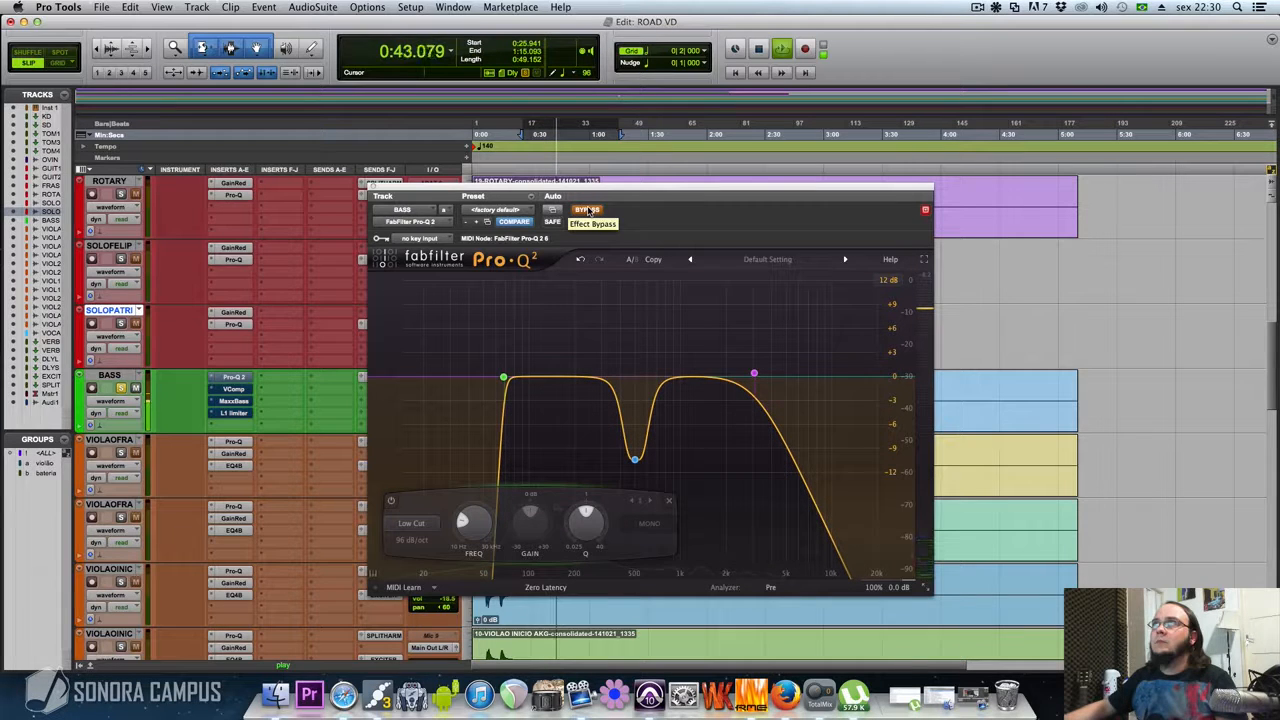
click(588, 210)
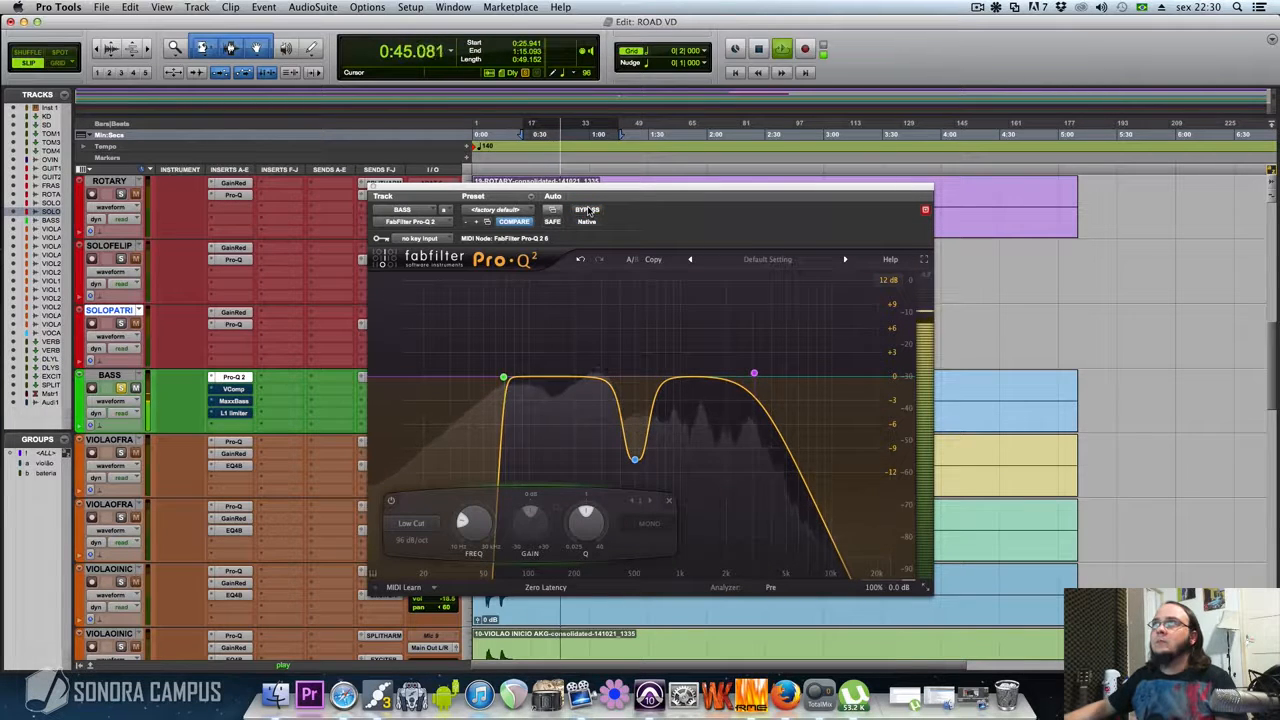
key(space)
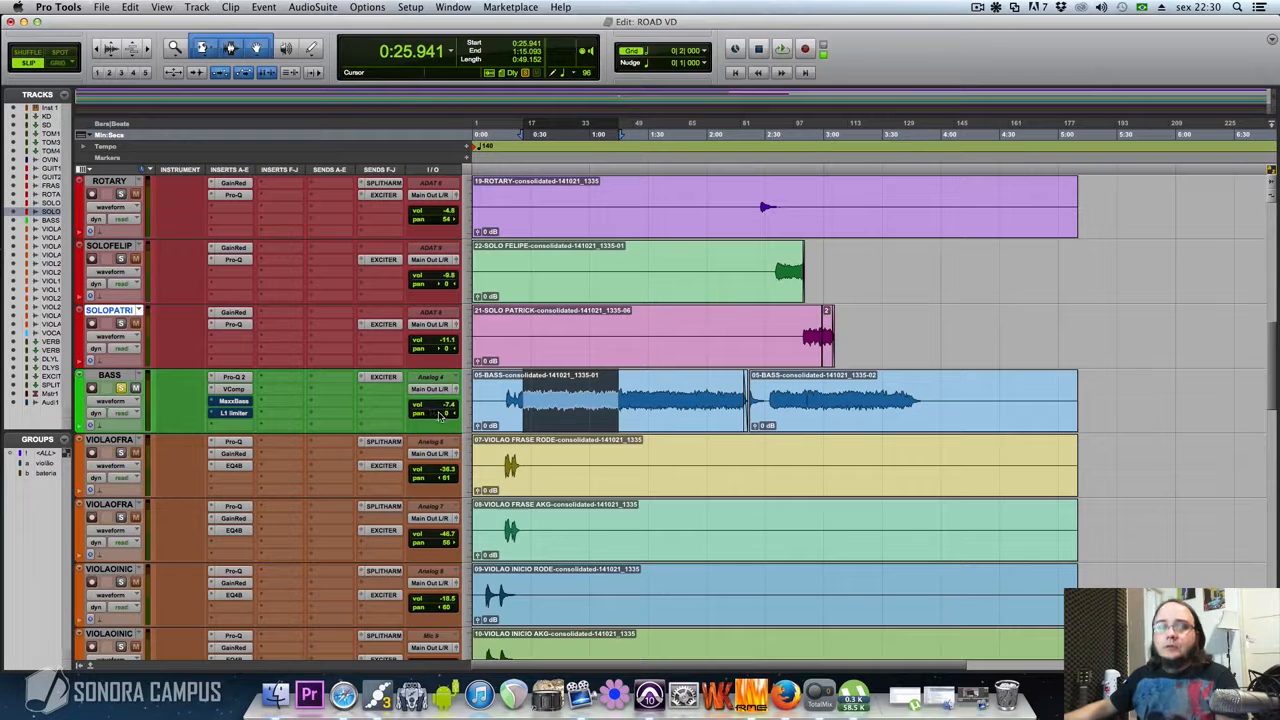
Open the VComp compressor on the BASS track, review its settings, and close it
click(233, 389)
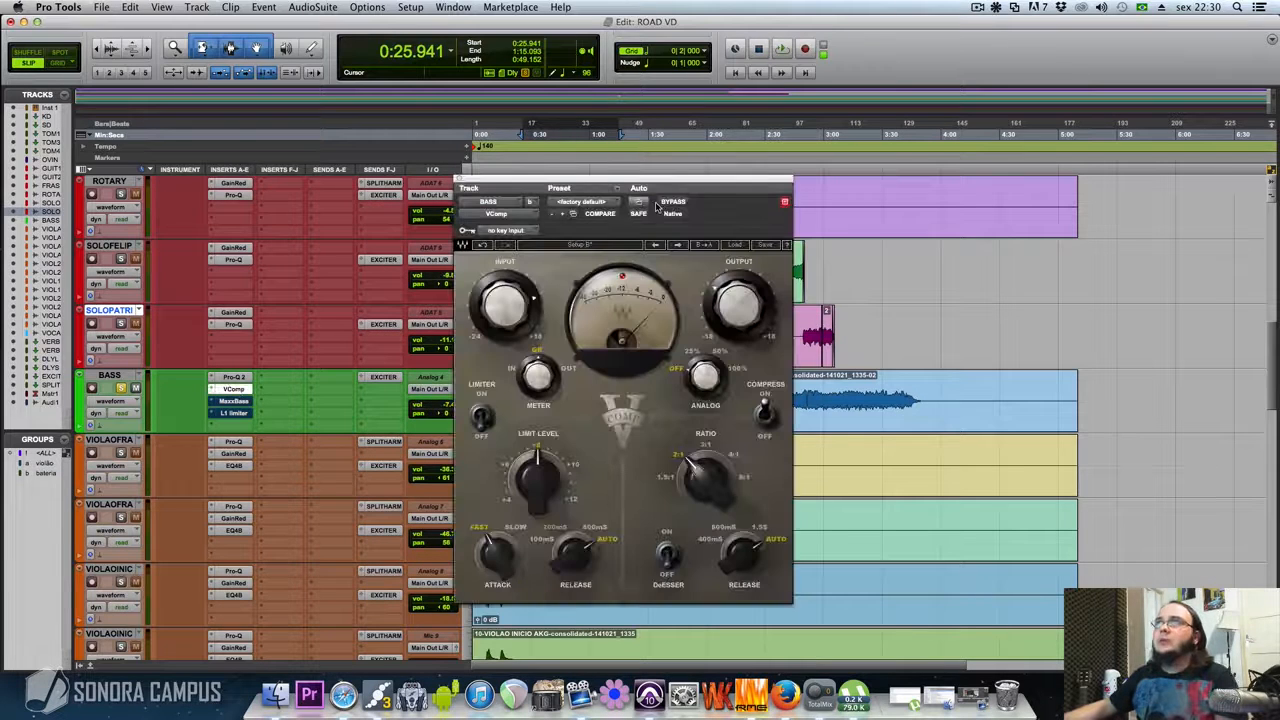
drag(668, 184, 689, 196)
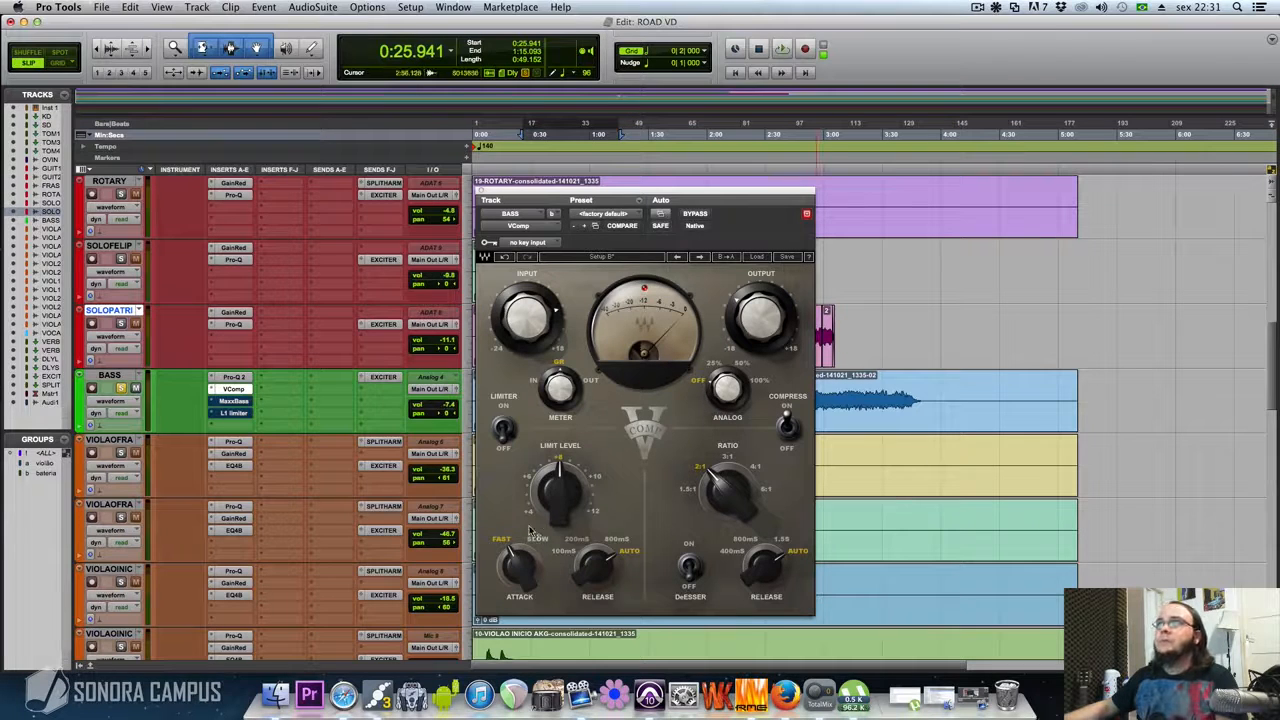
click(482, 191)
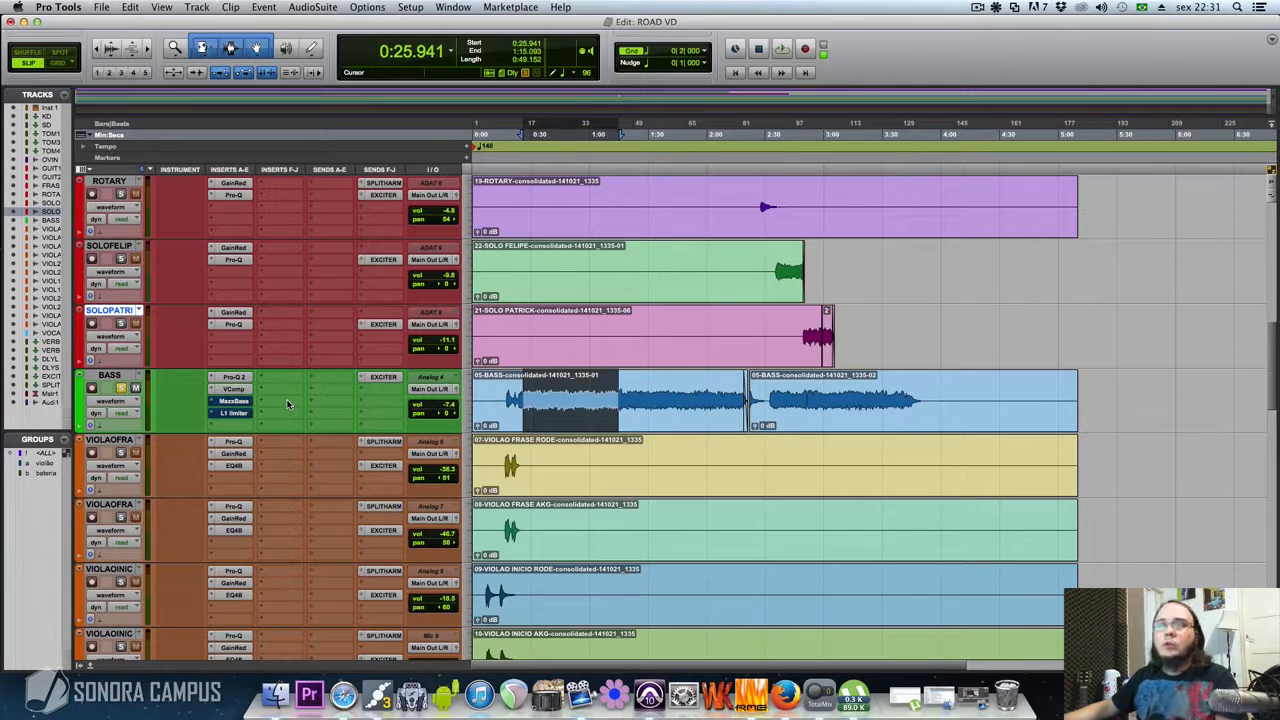
Play the bass selection and toggle the VComp insert's bypass to compare the sound with and without compression, leaving it active
key(space)
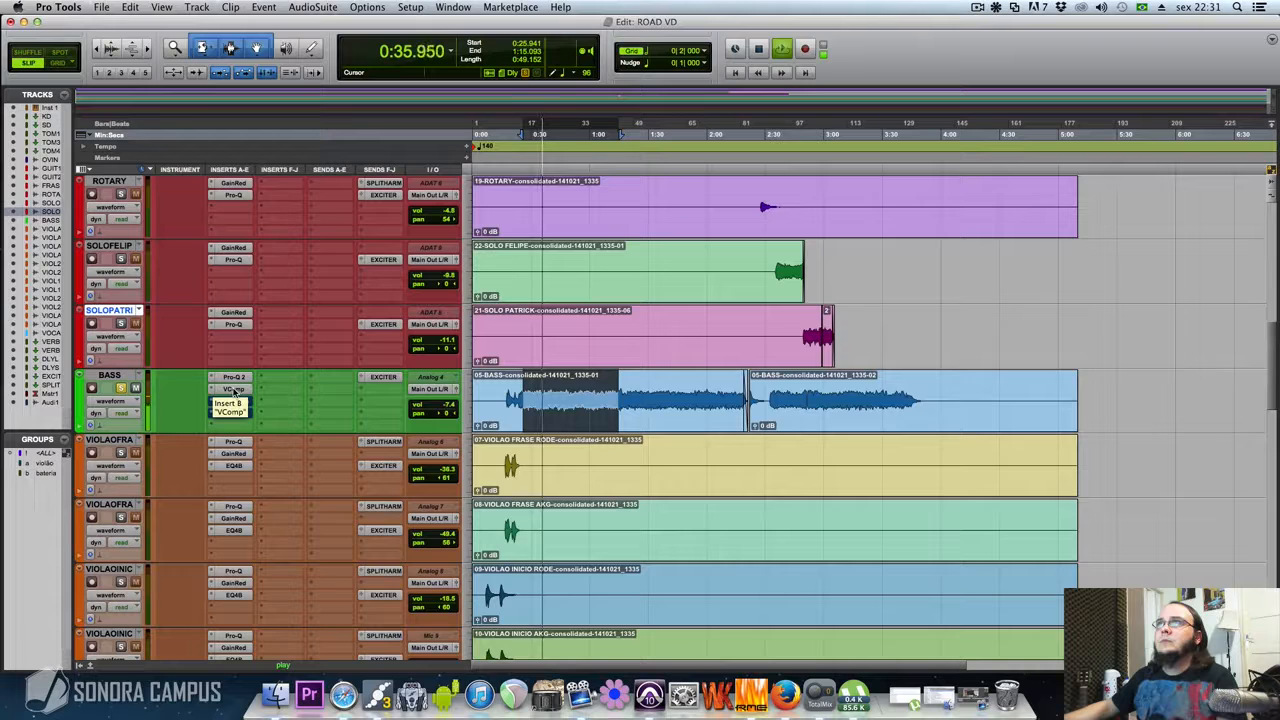
super+click(234, 391)
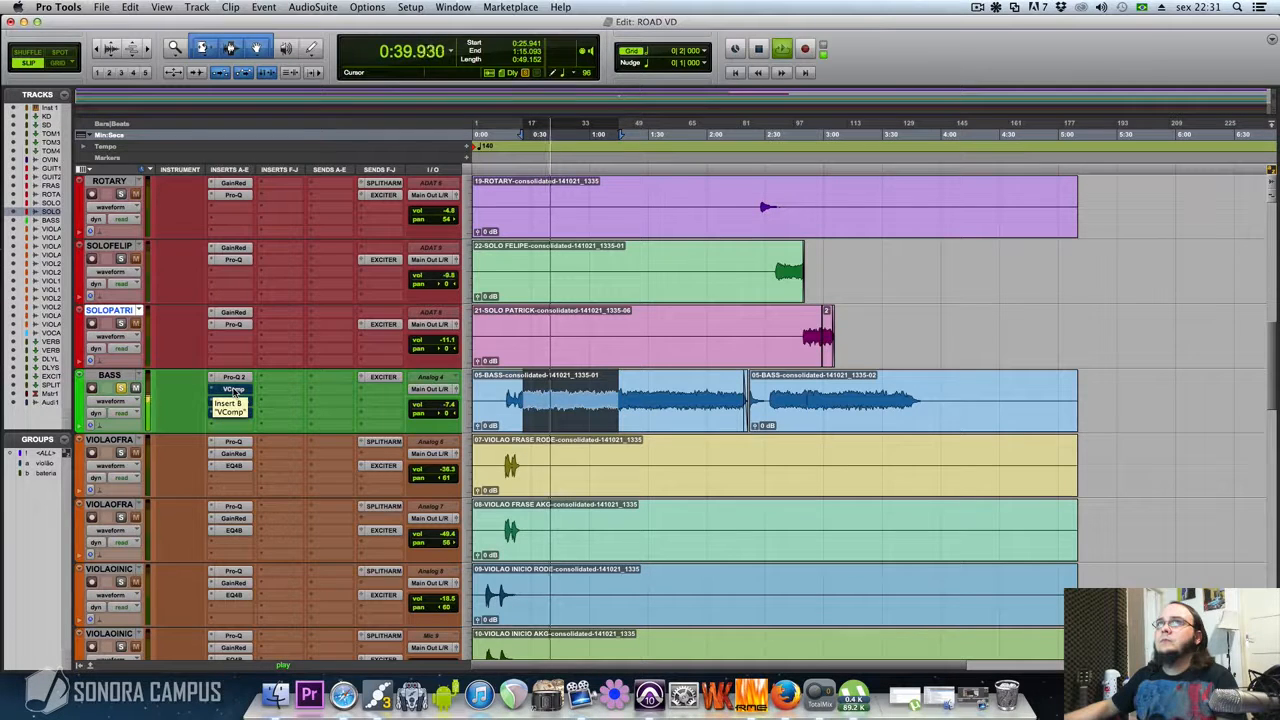
super+click(234, 391)
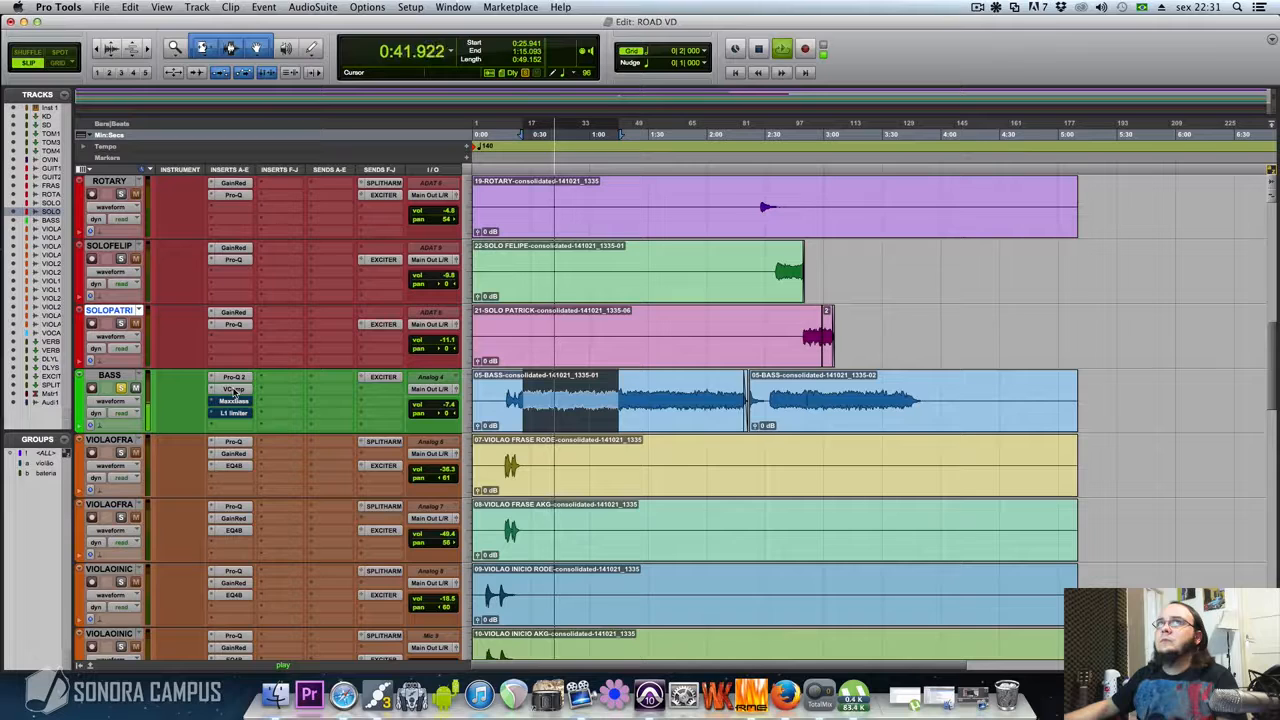
super+click(234, 391)
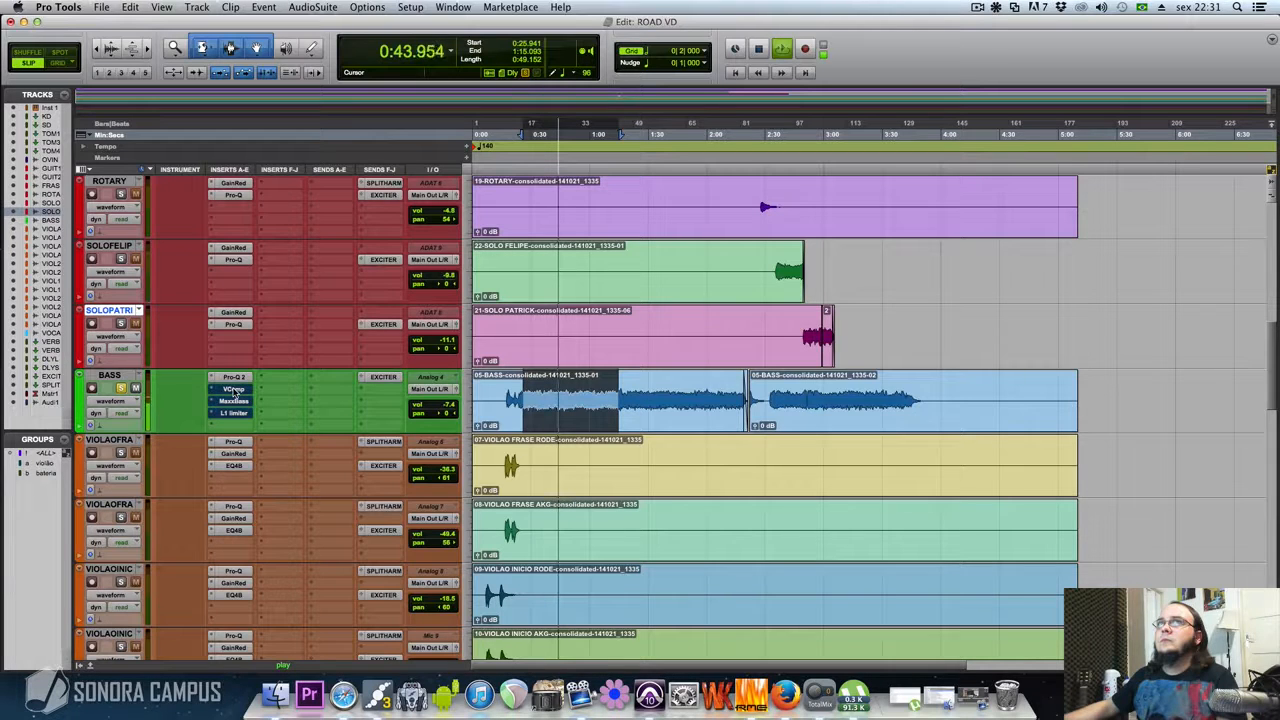
super+click(234, 391)
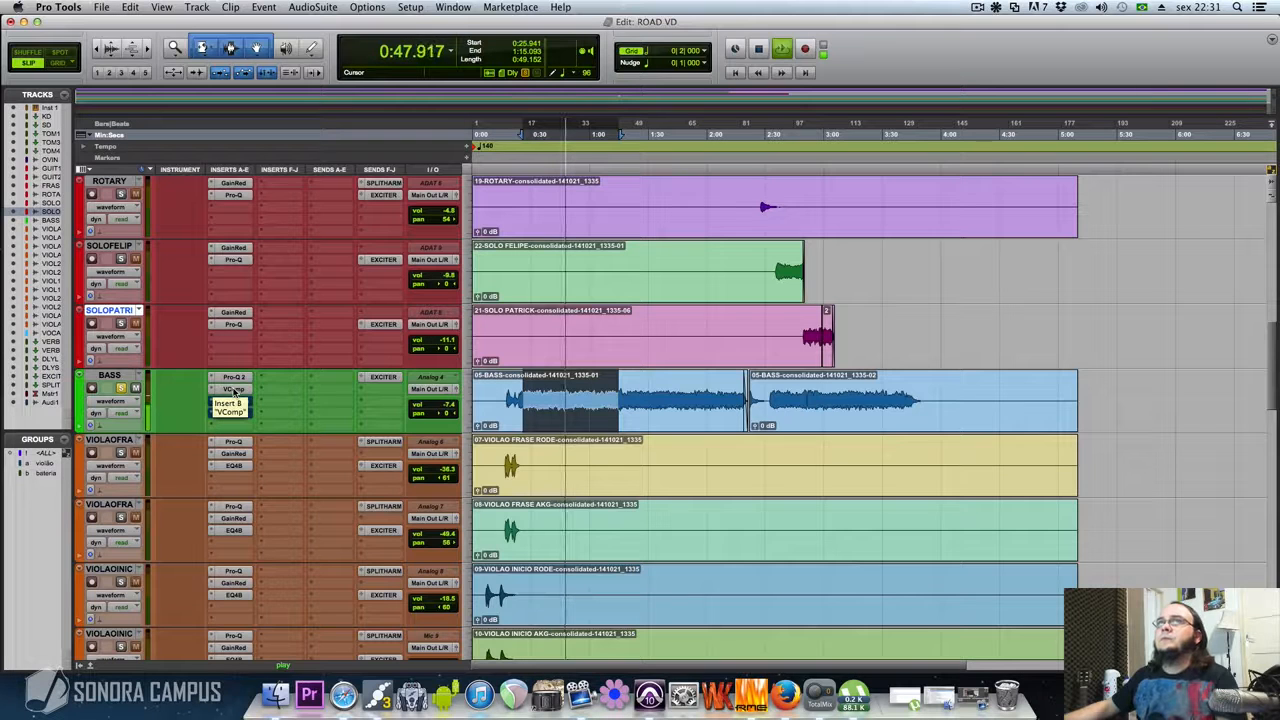
key(space)
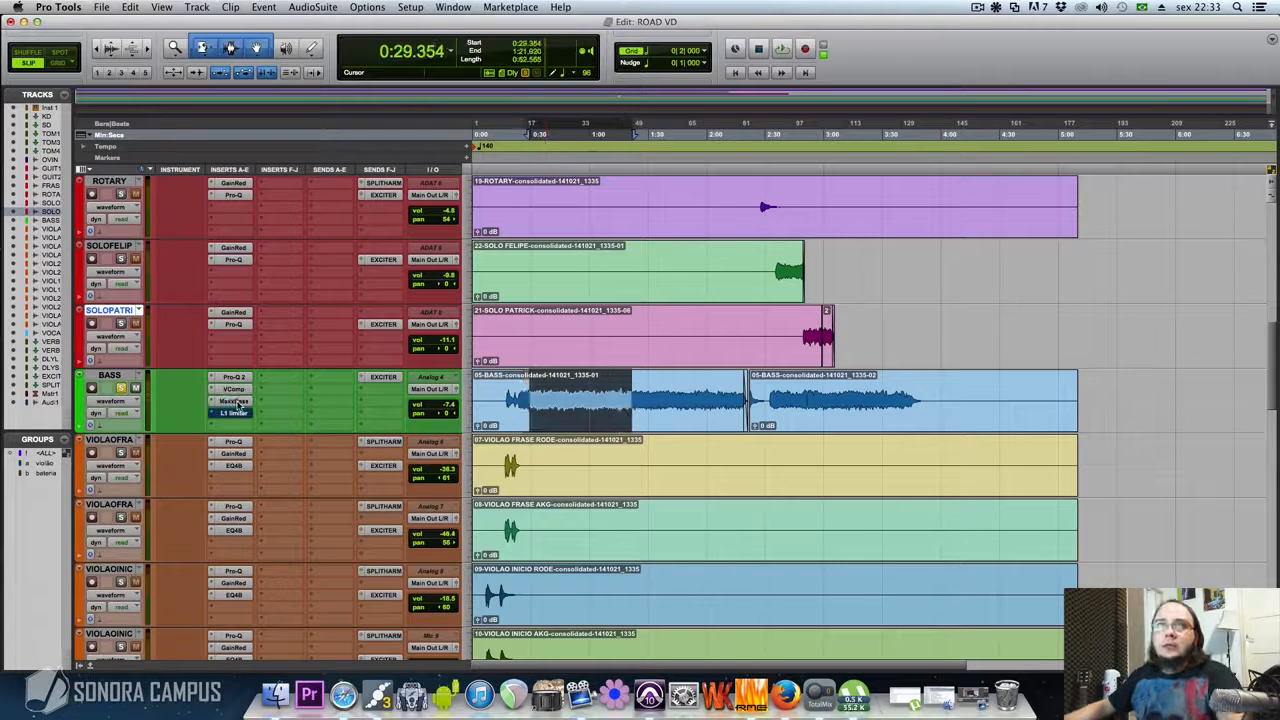
Review the MaxxBass settings on the BASS track, check the low cut band in Pro-Q 2, and close the plug-in
click(234, 401)
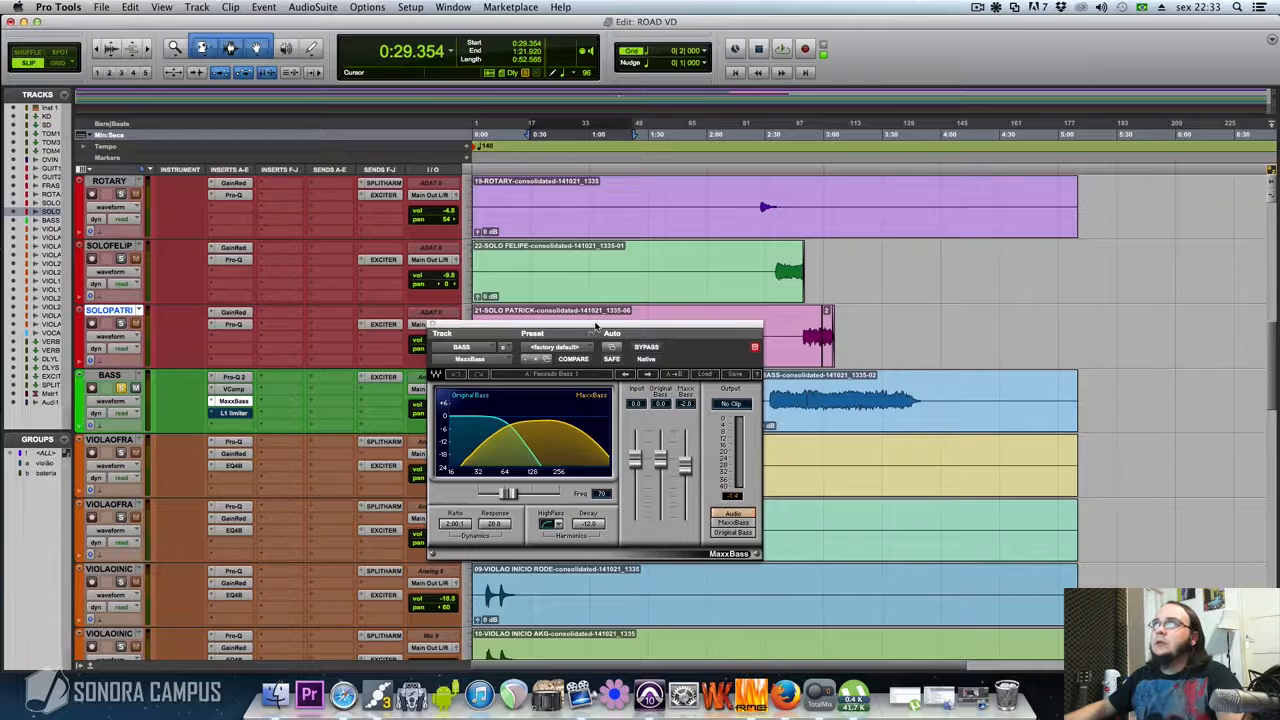
drag(594, 327, 621, 321)
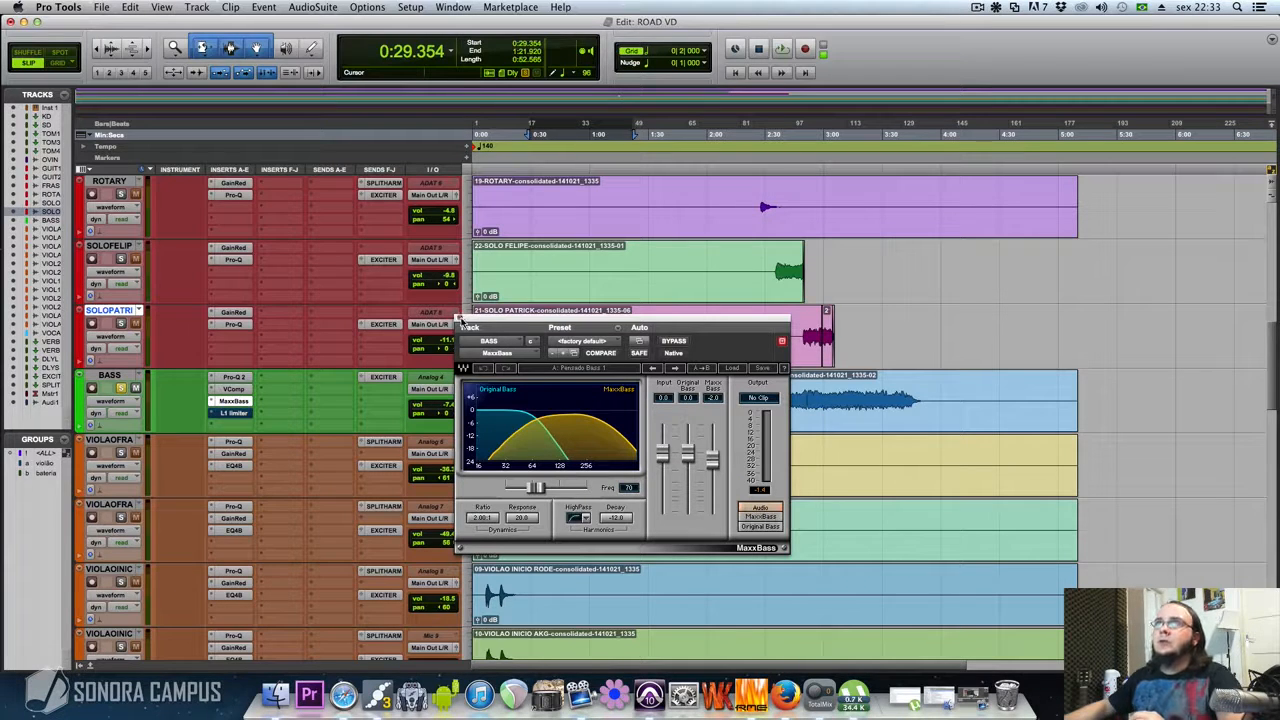
drag(494, 323, 466, 308)
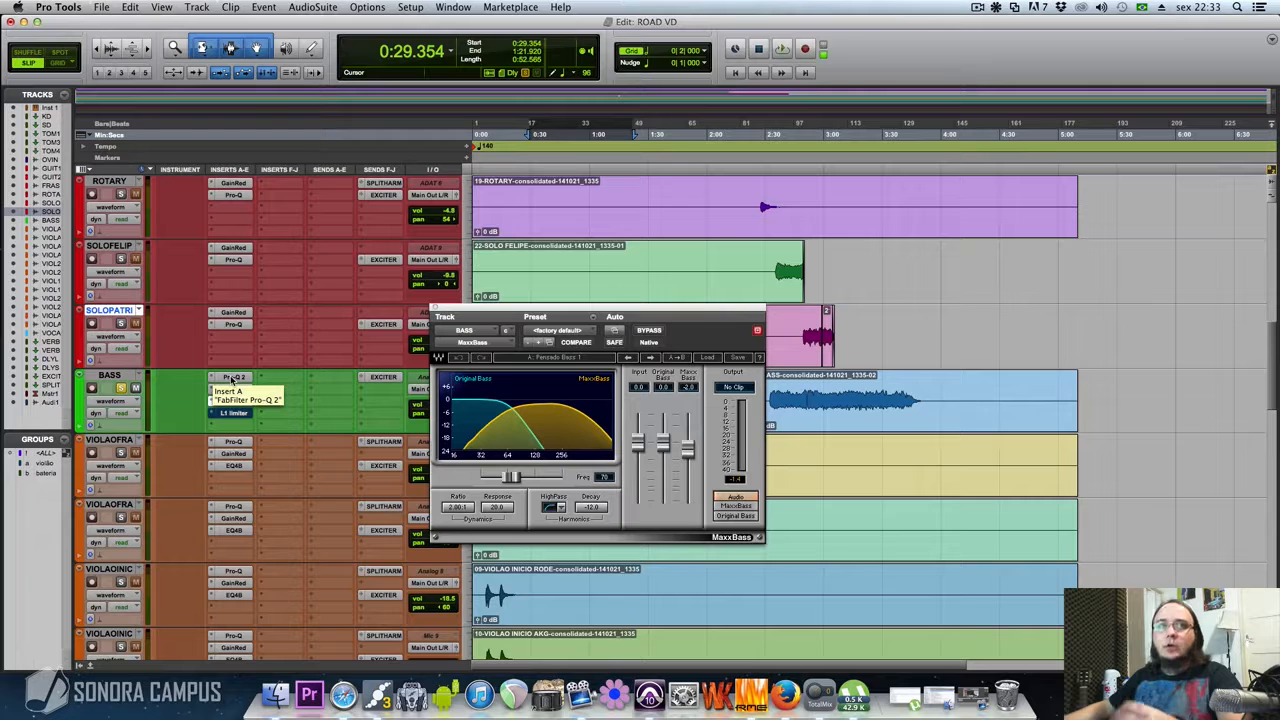
click(232, 380)
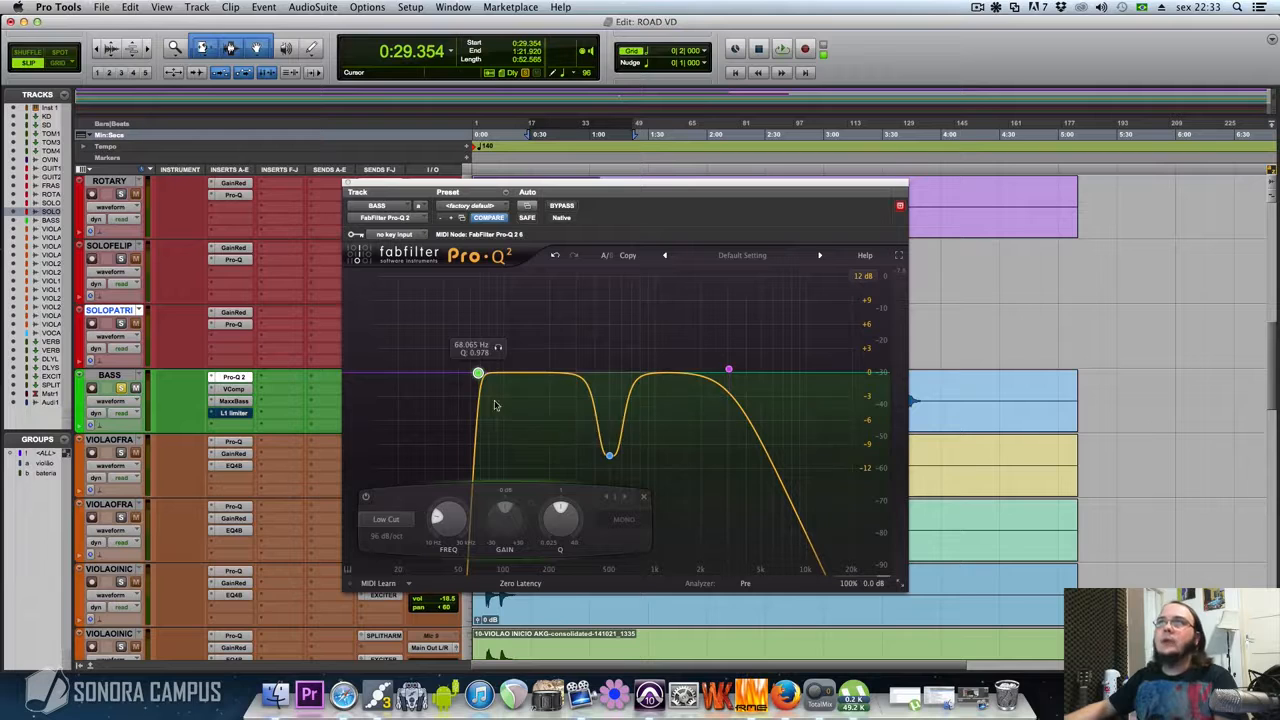
click(347, 184)
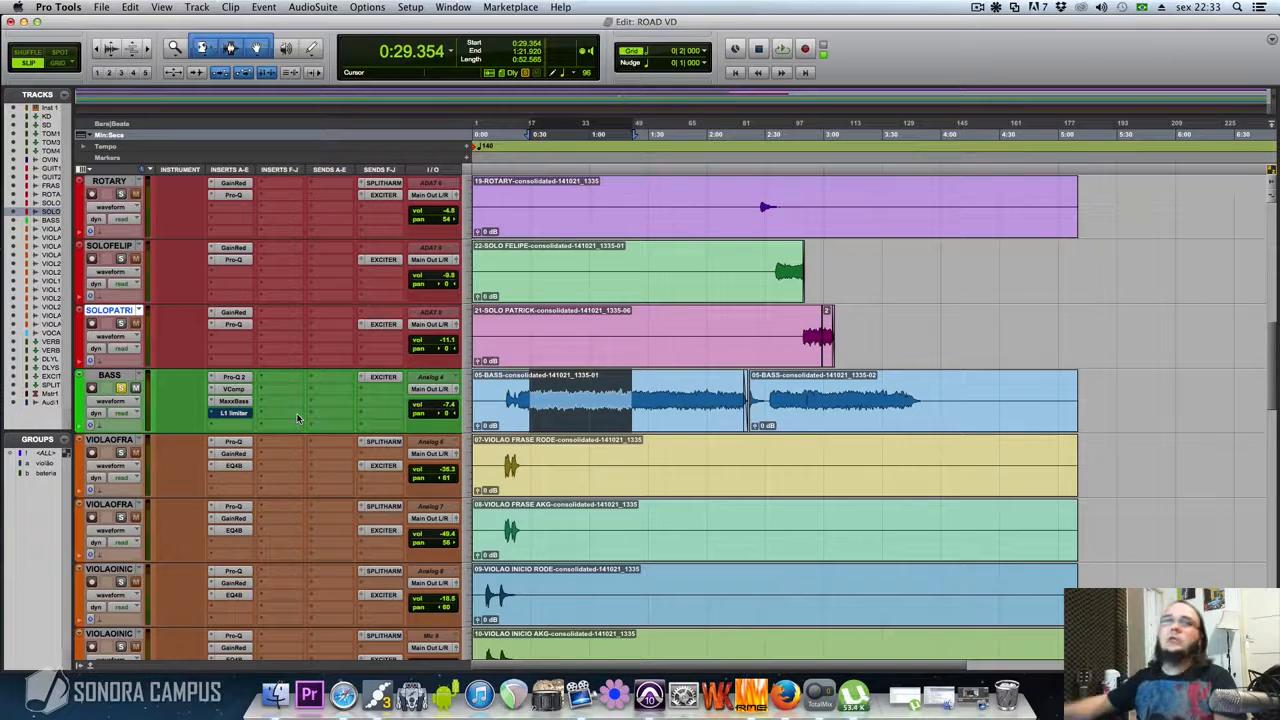
Play the bass selection and toggle the MaxxBass insert's bypass repeatedly to compare its effect, leaving it active
key(space)
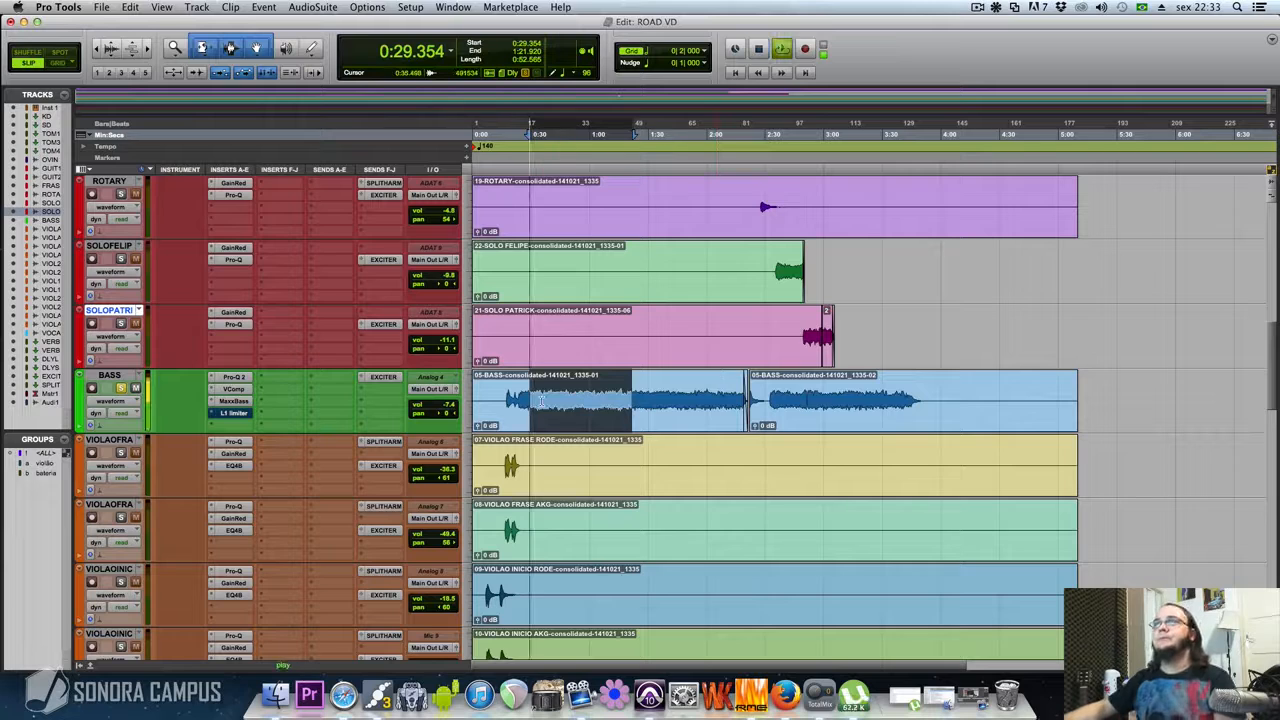
super+click(233, 403)
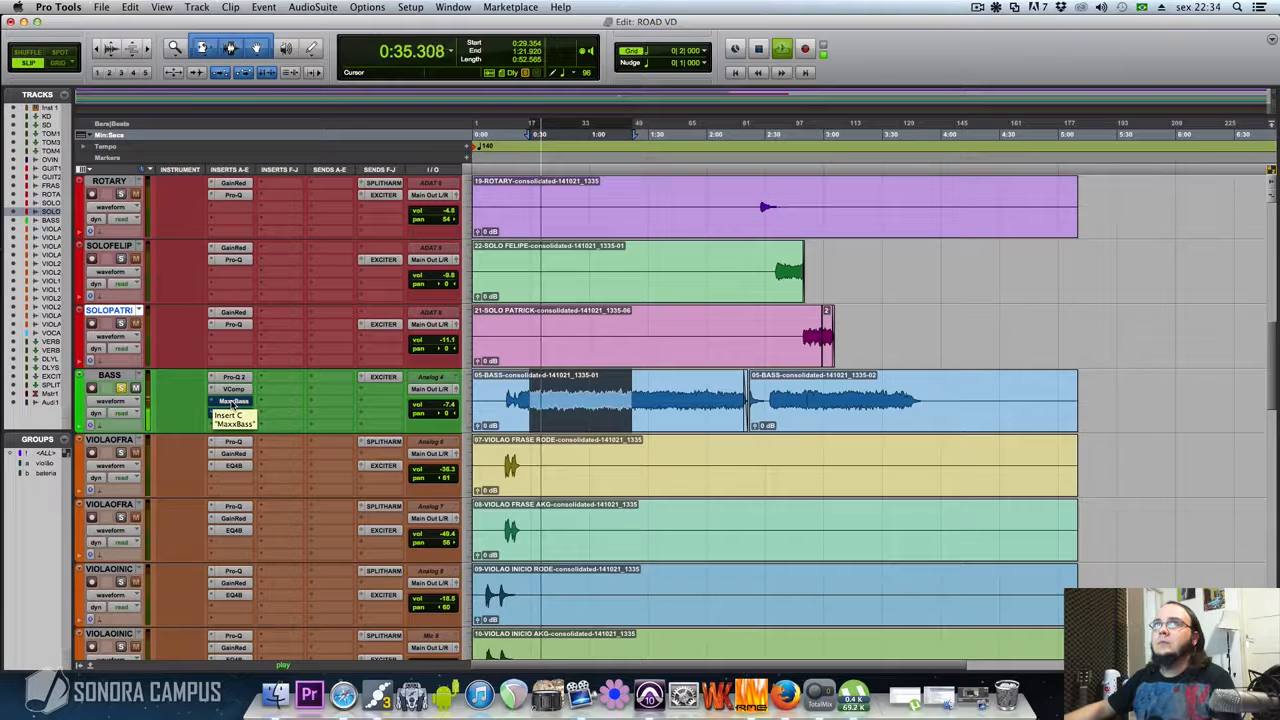
super+click(233, 404)
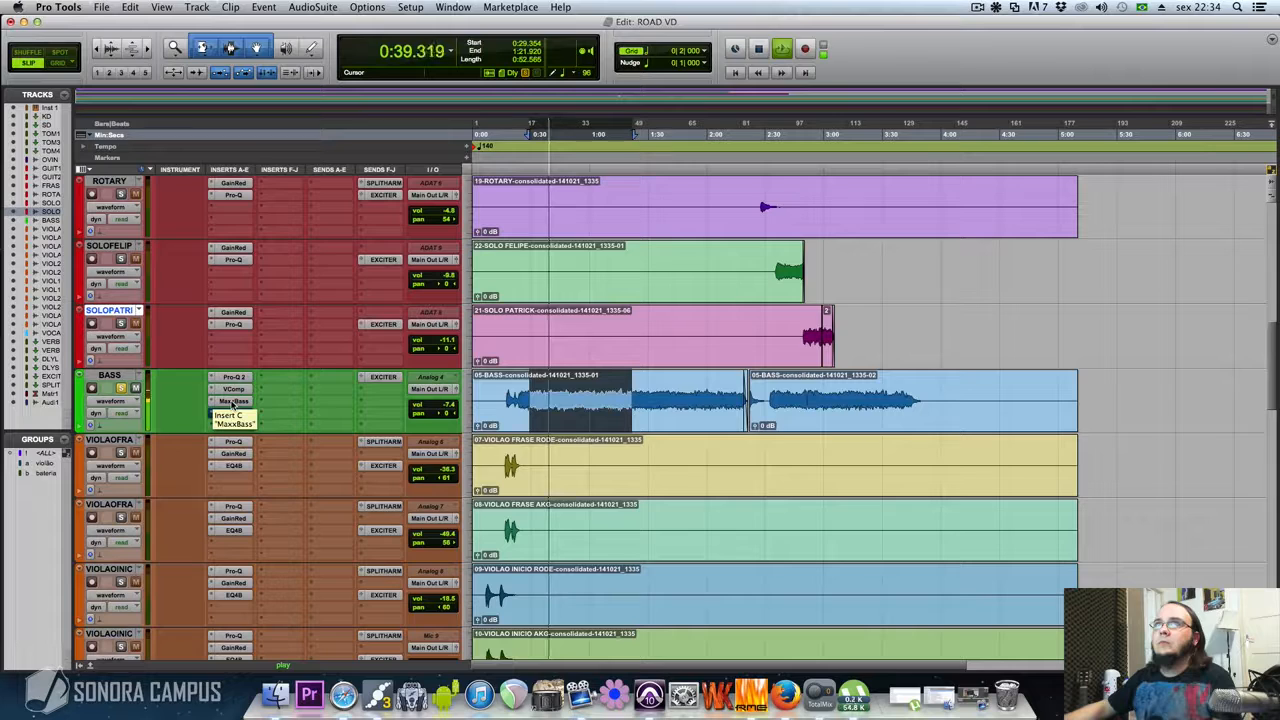
super+click(233, 404)
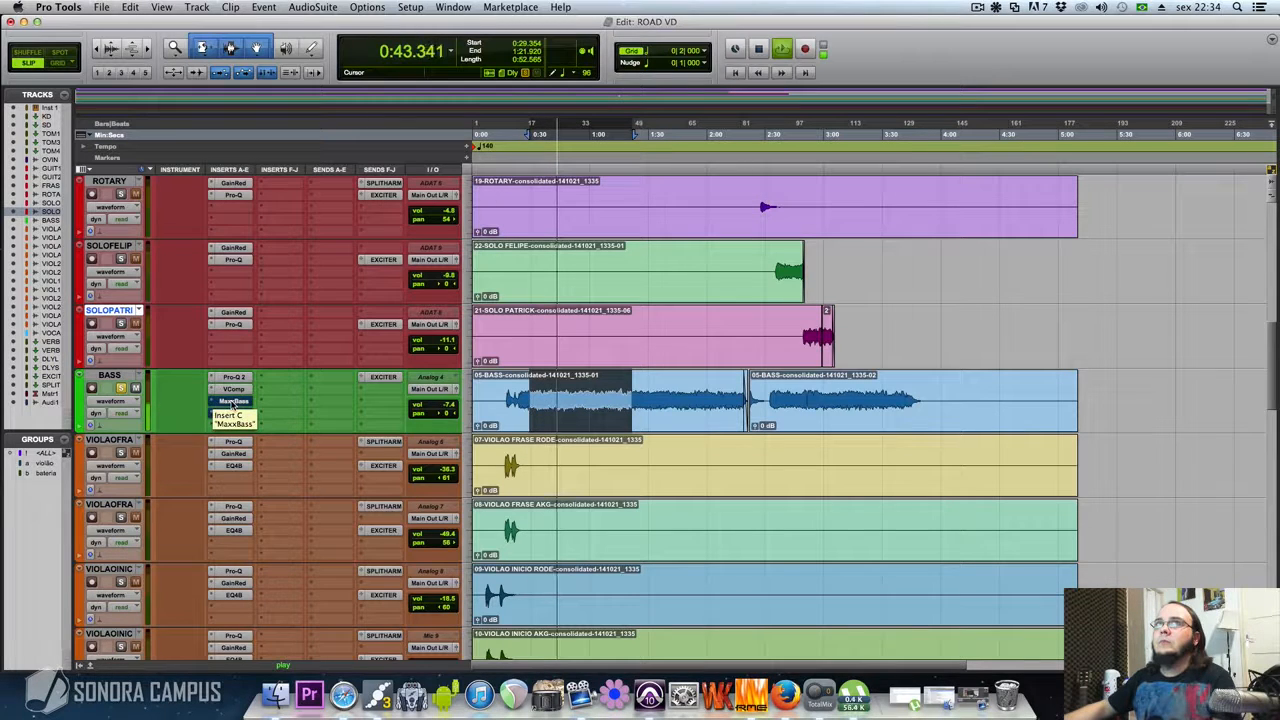
super+click(233, 402)
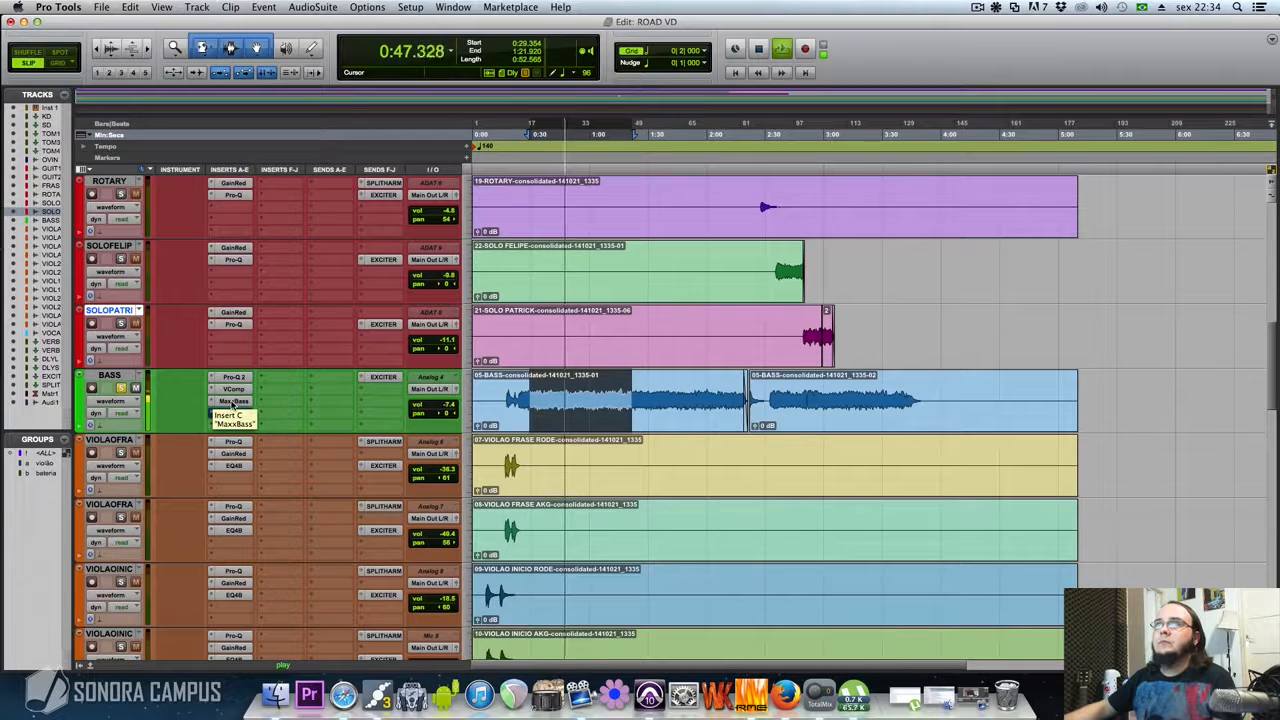
super+click(233, 402)
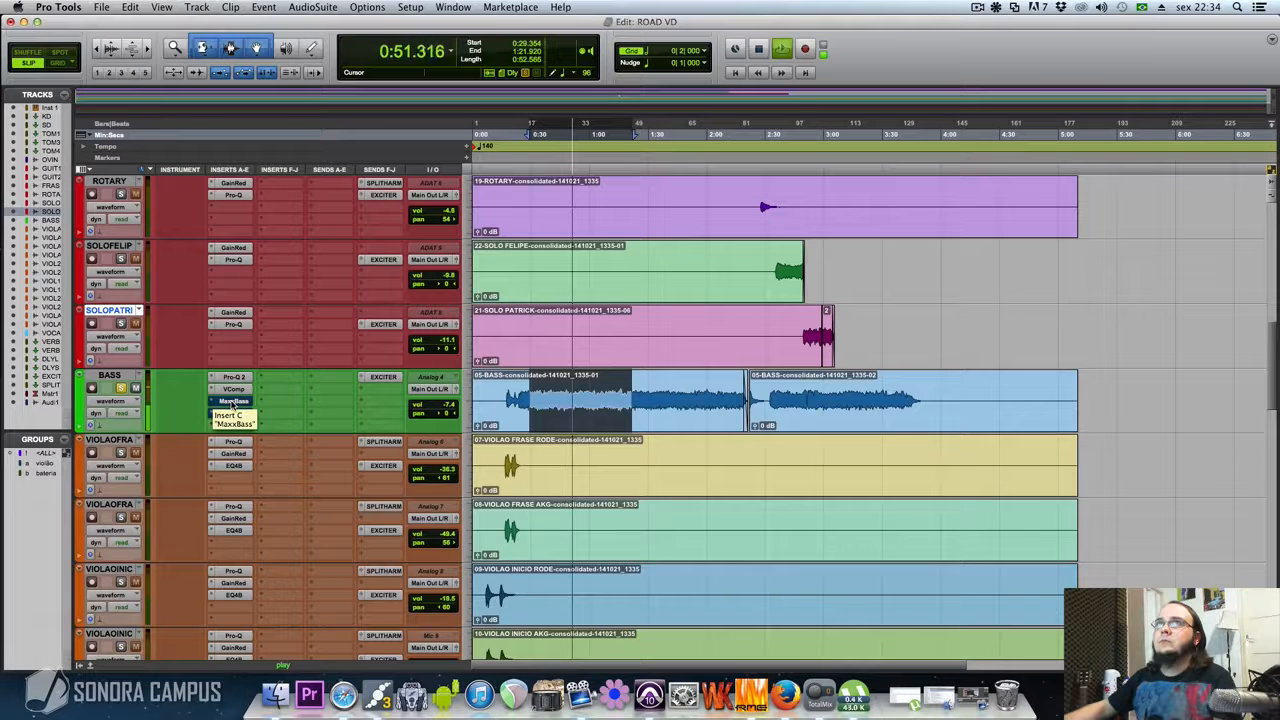
super+click(233, 402)
key(space)
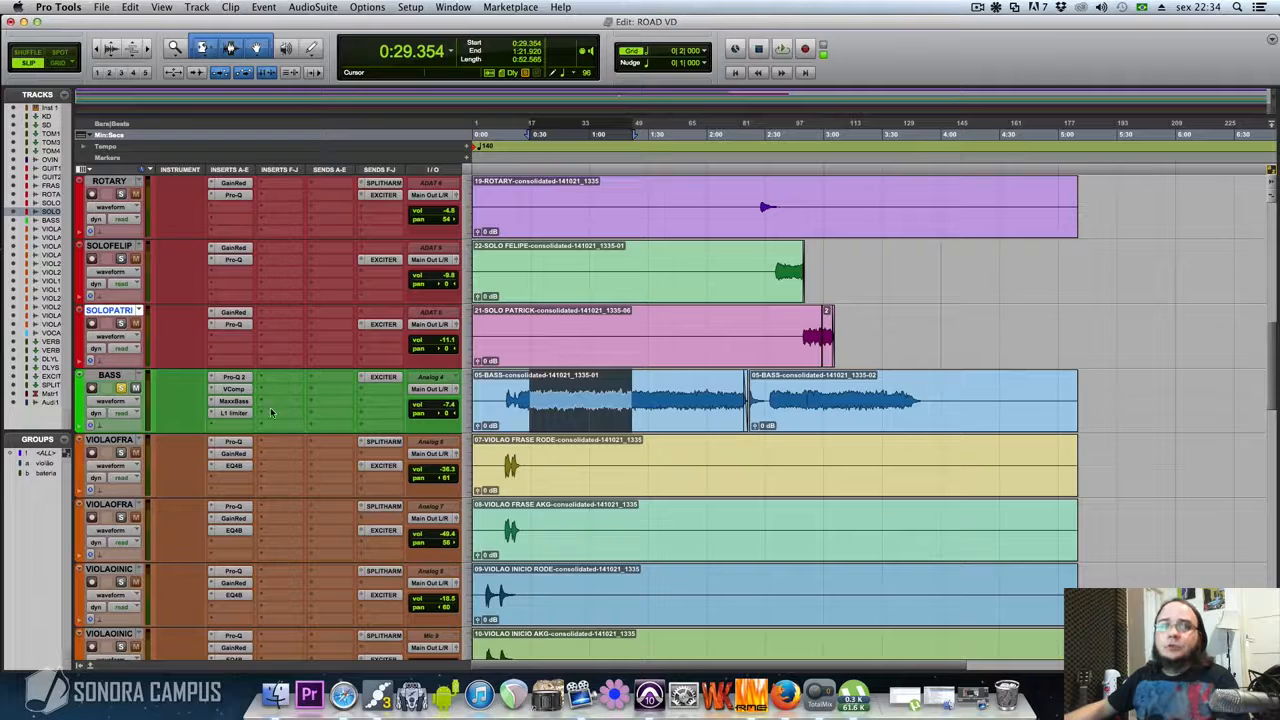
Open the L1 limiter on the BASS track, review its threshold, ceiling and release settings, and close it
click(237, 414)
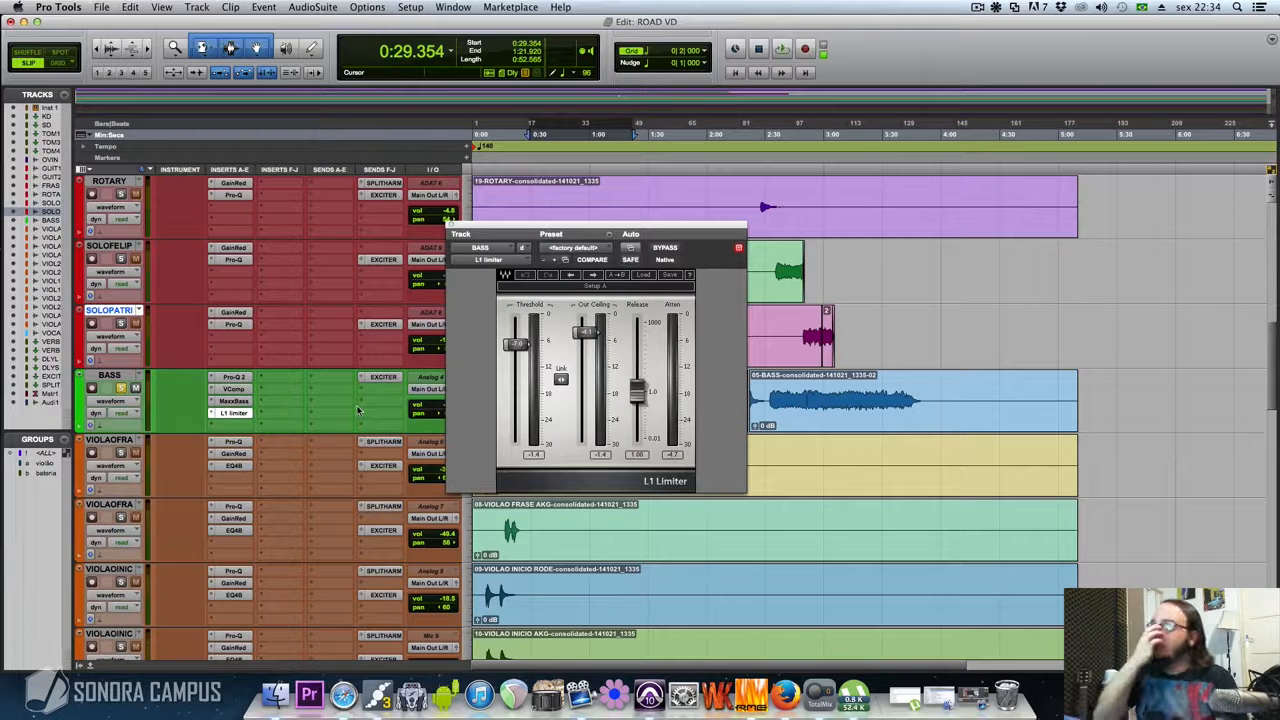
drag(558, 254, 561, 311)
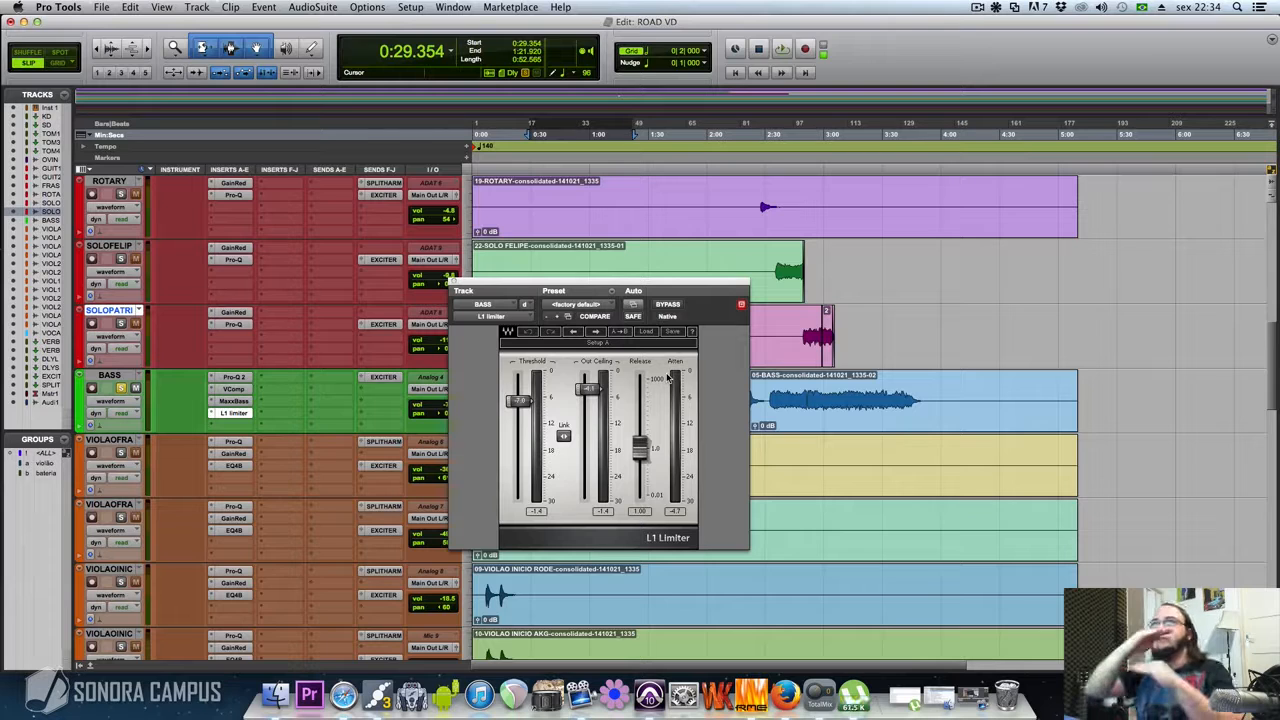
click(454, 284)
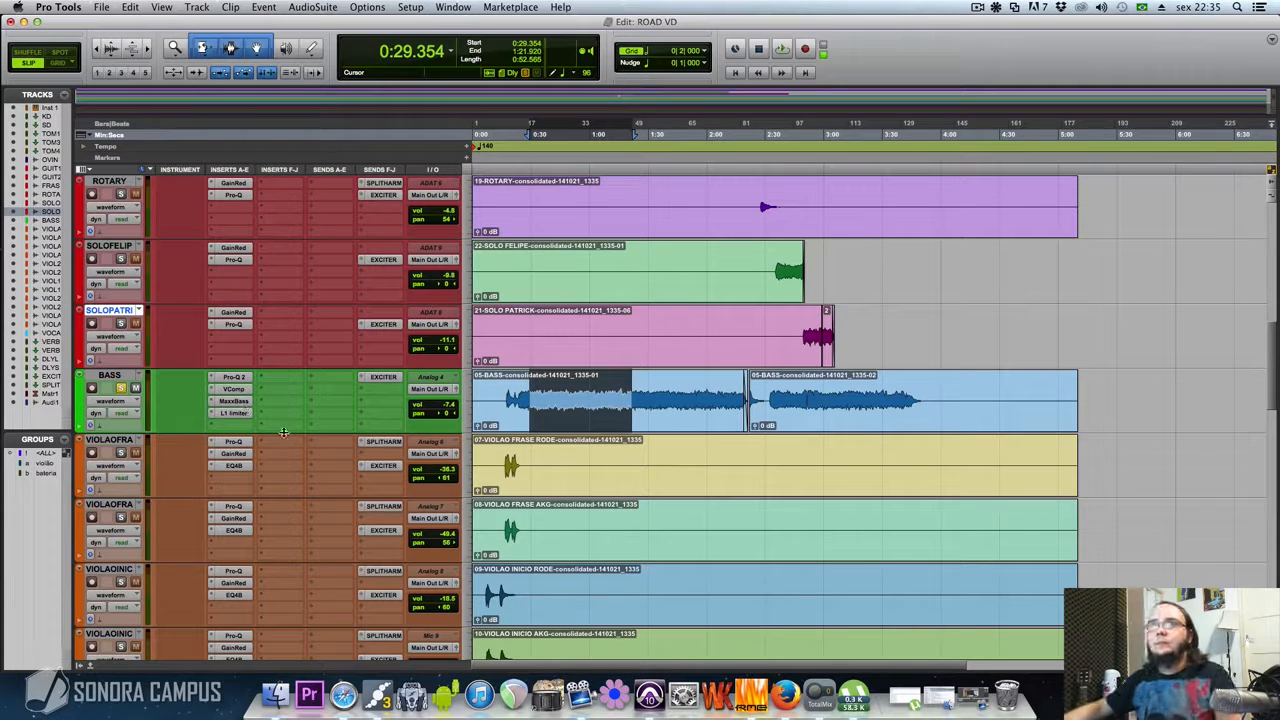
Play the bass selection and toggle the L1 limiter insert's bypass repeatedly to compare its effect, leaving it active
key(space)
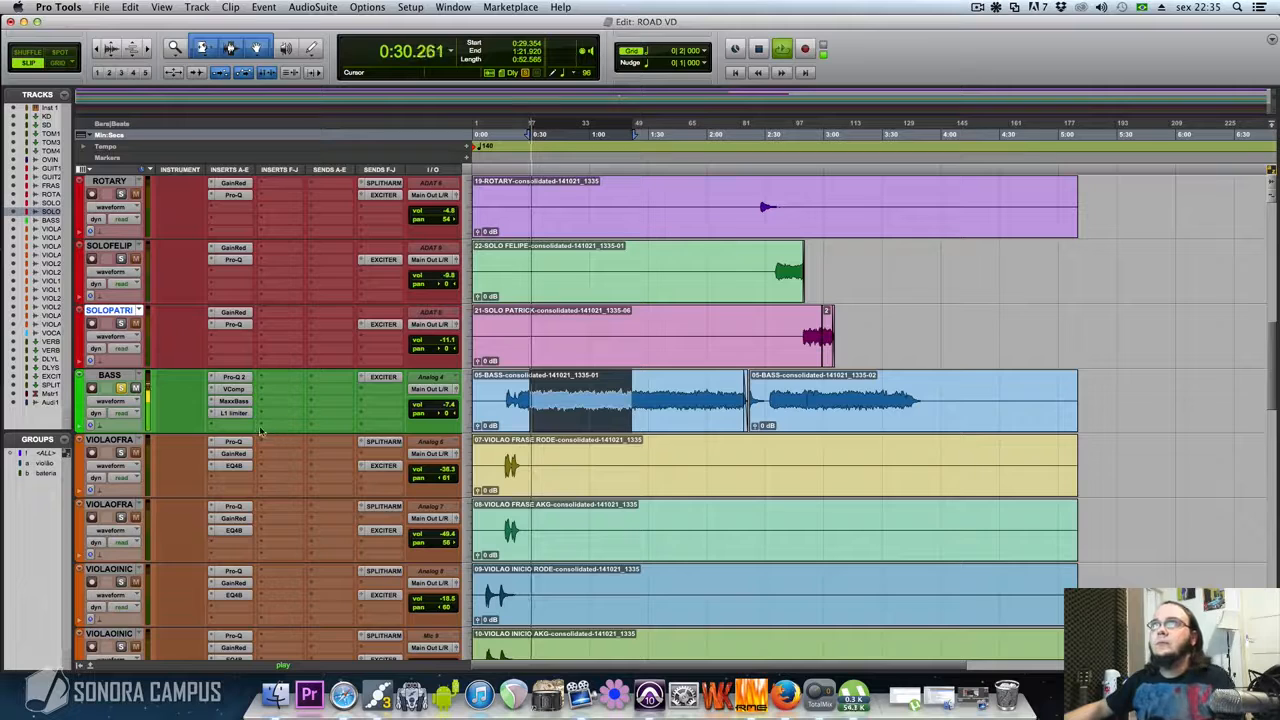
click(233, 413)
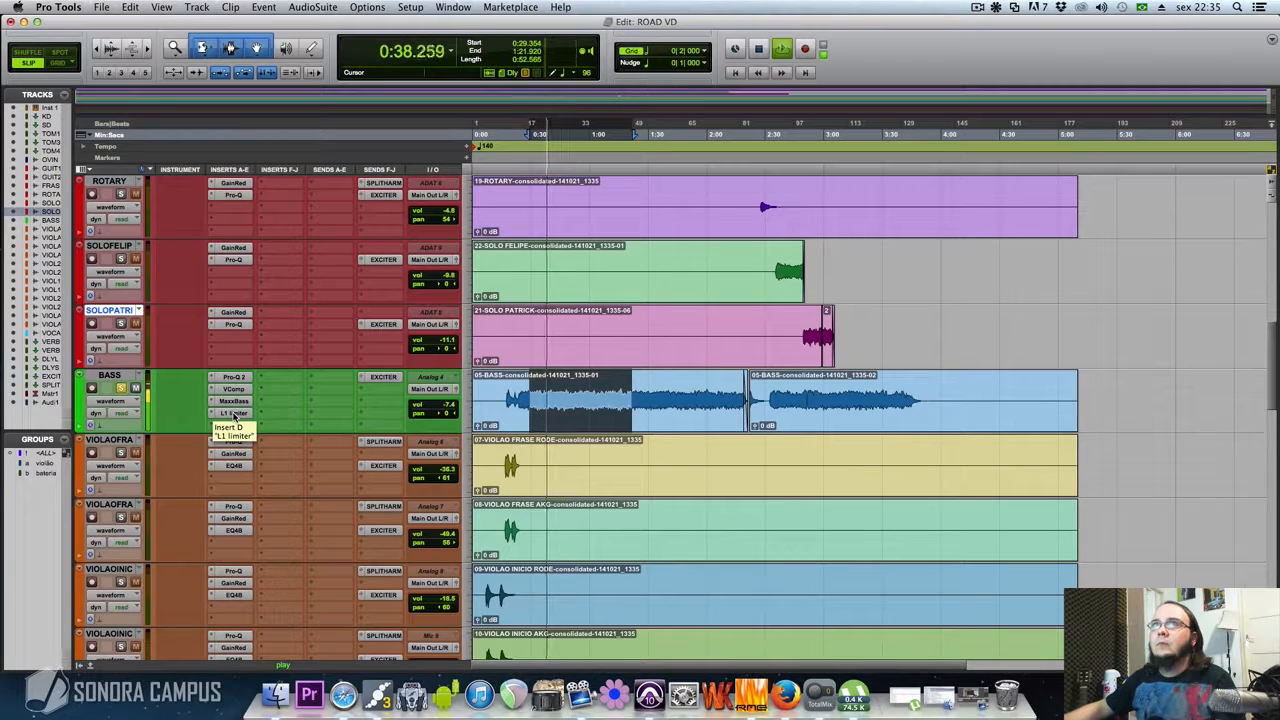
super+click(234, 413)
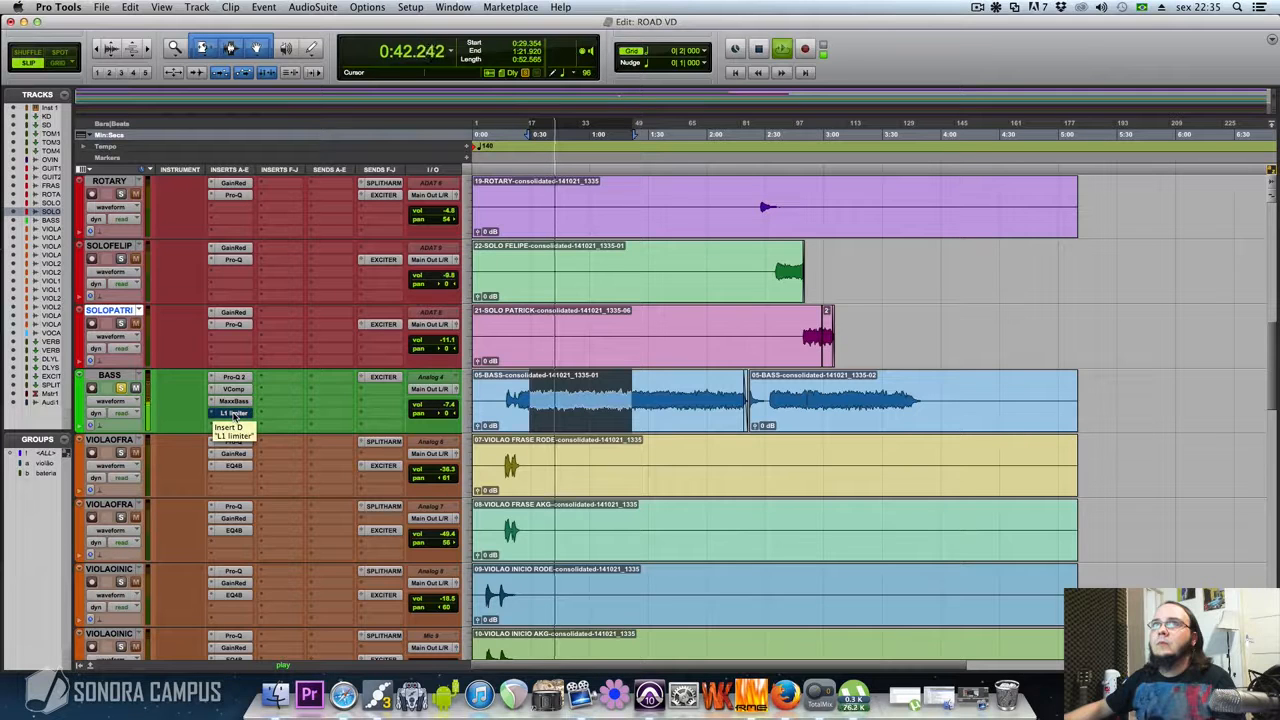
super+click(234, 413)
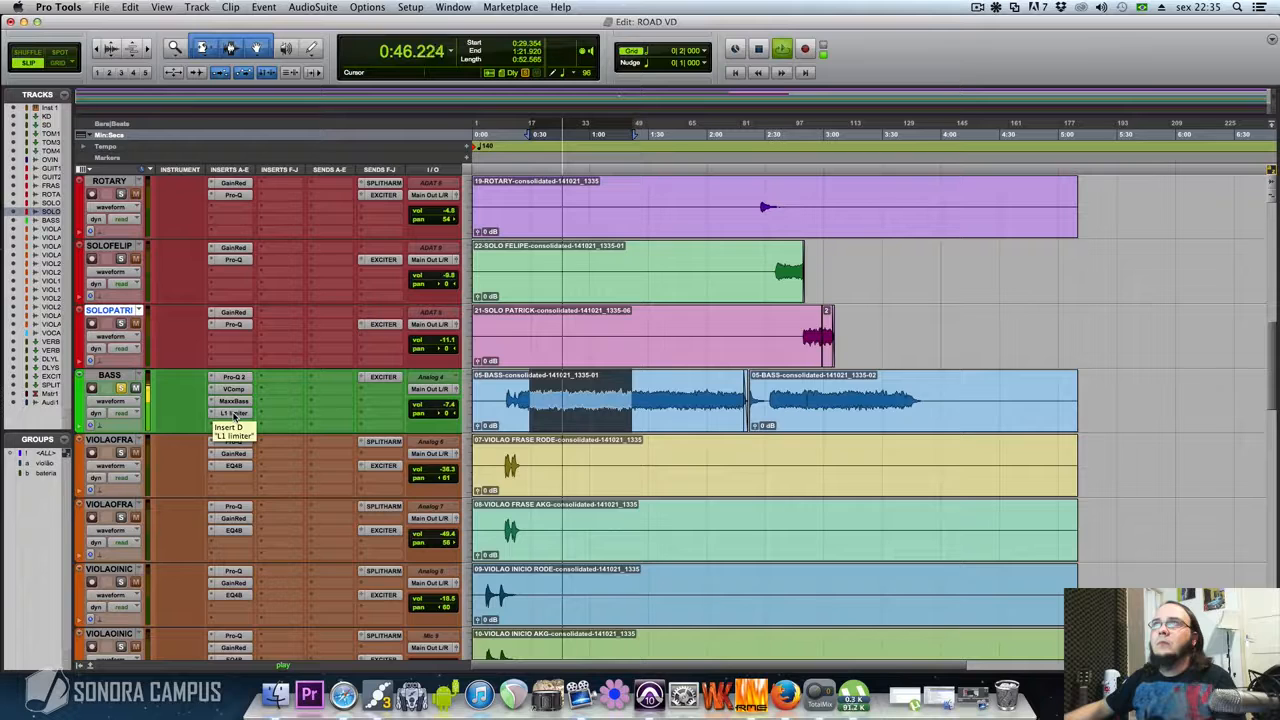
super+click(234, 414)
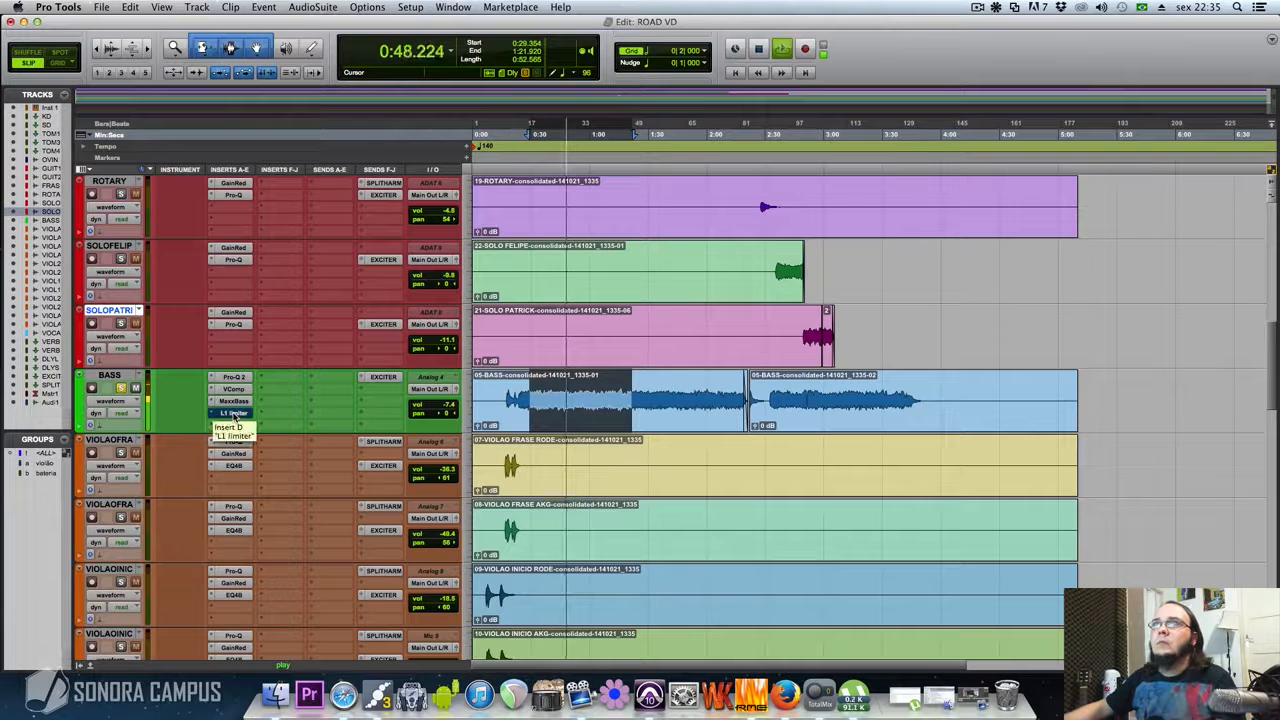
super+click(234, 414)
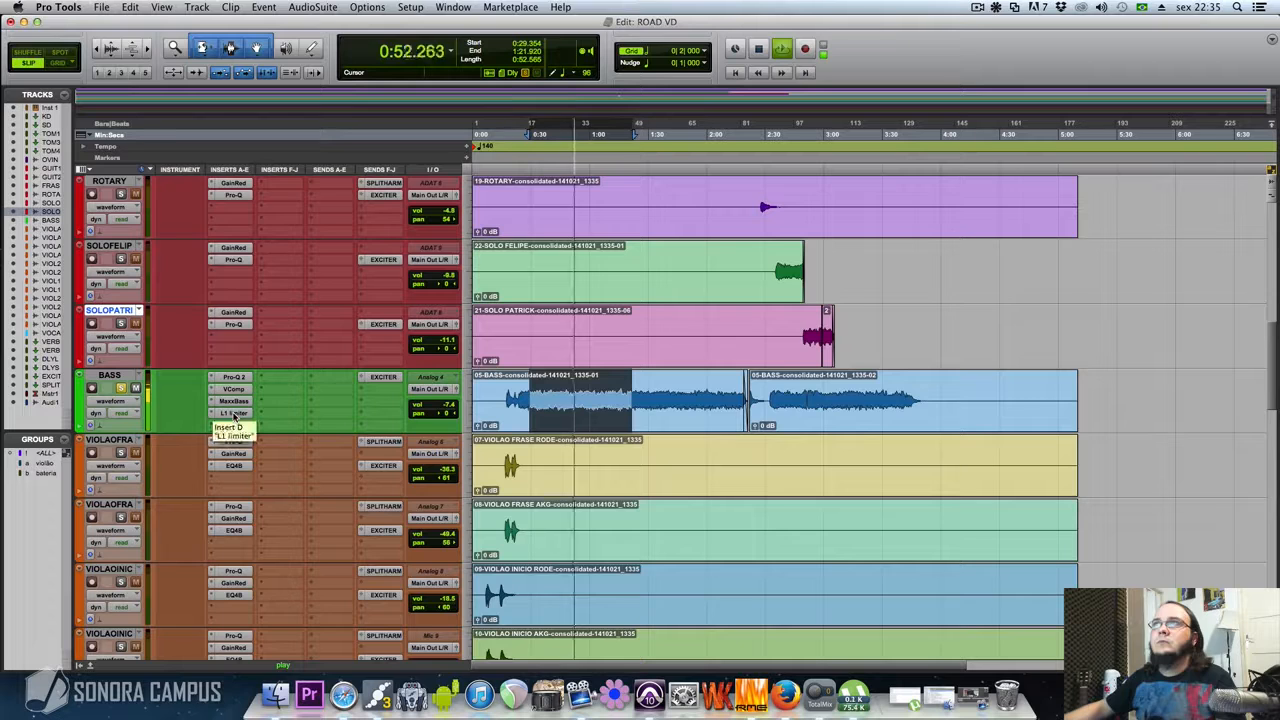
key(space)
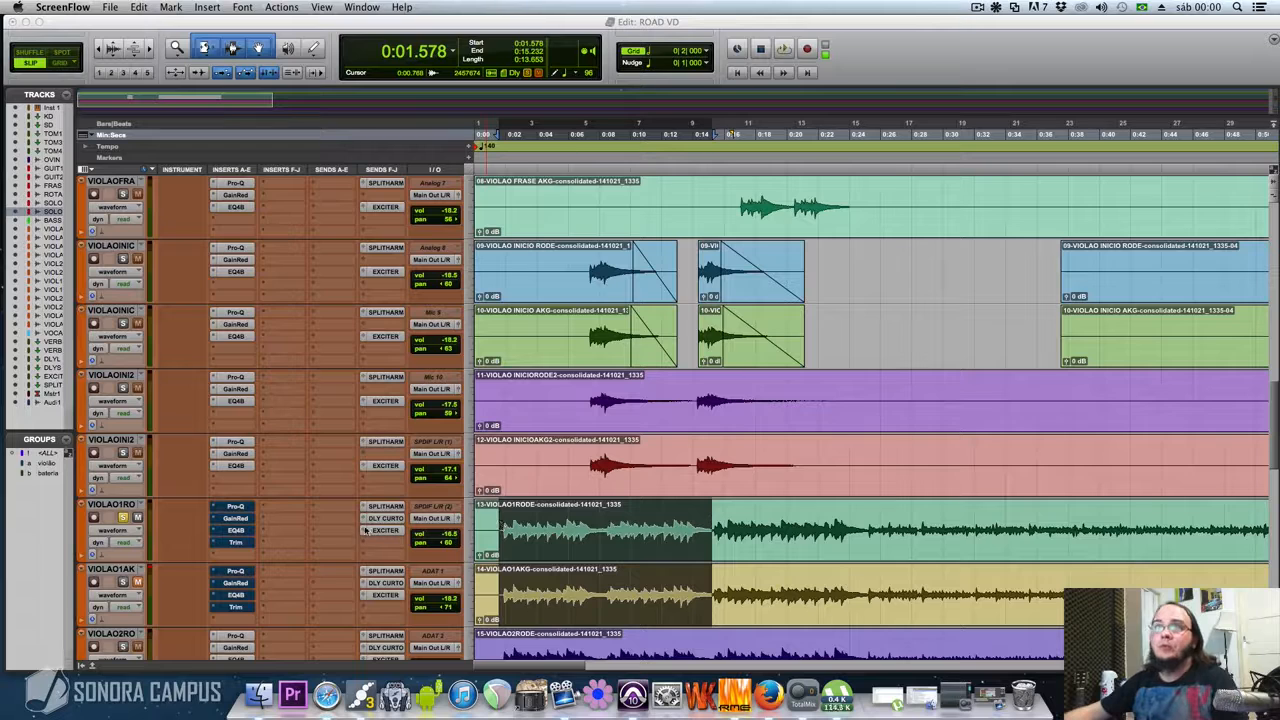
Activate the Pro-Q insert on the VIOLAO1RODE track, review its EQ curve, and close the plug-in
click(235, 510)
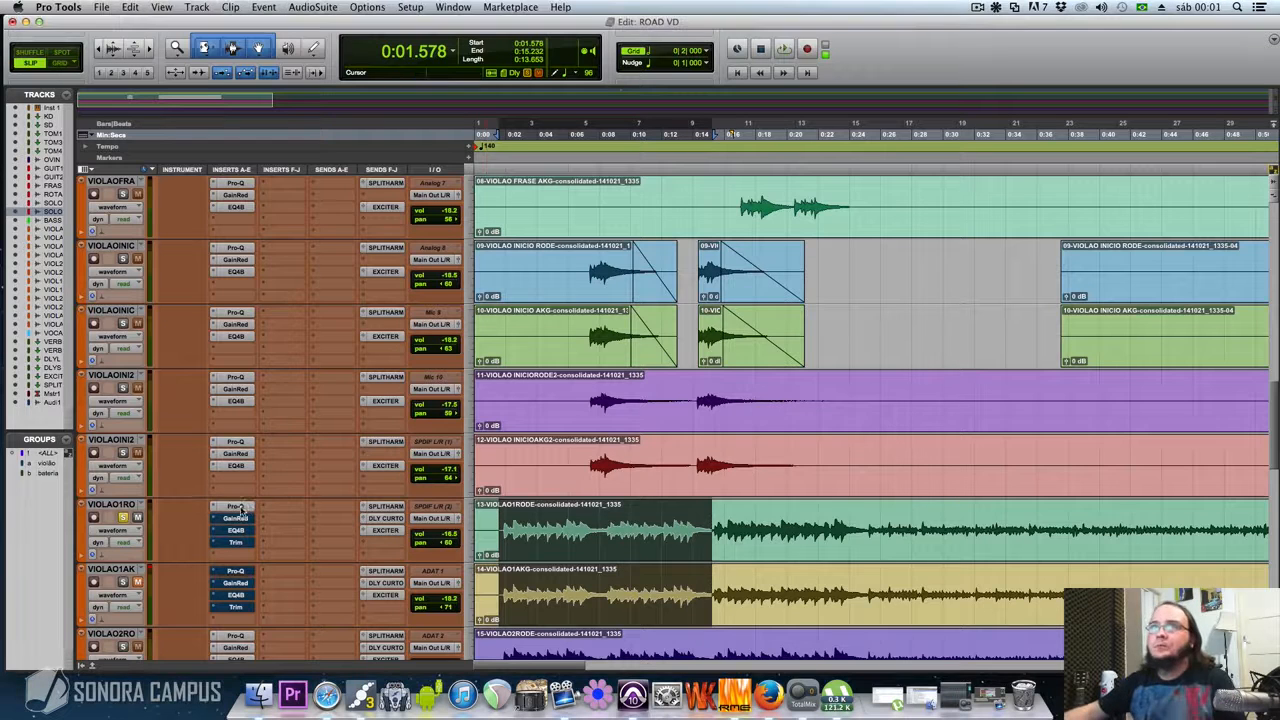
mouse_move(651, 253)
mouse_down()
mouse_move(659, 245)
mouse_move(634, 256)
mouse_up()
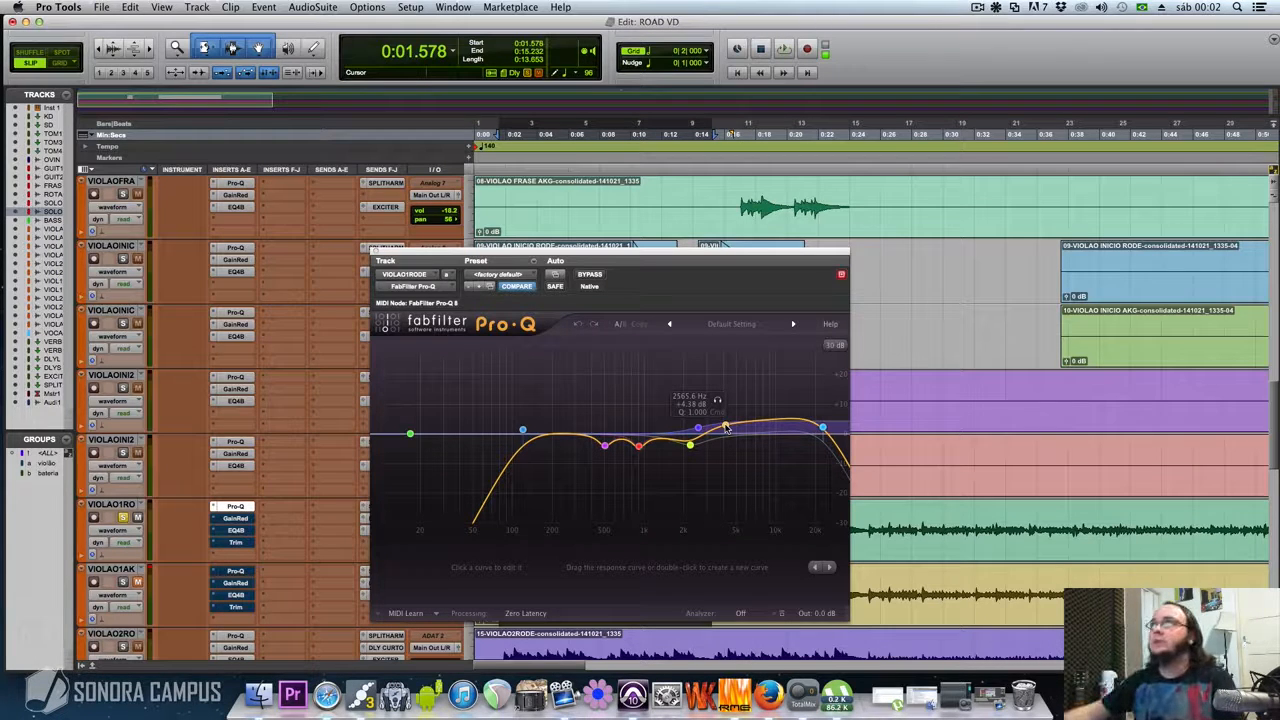
key(super+w)
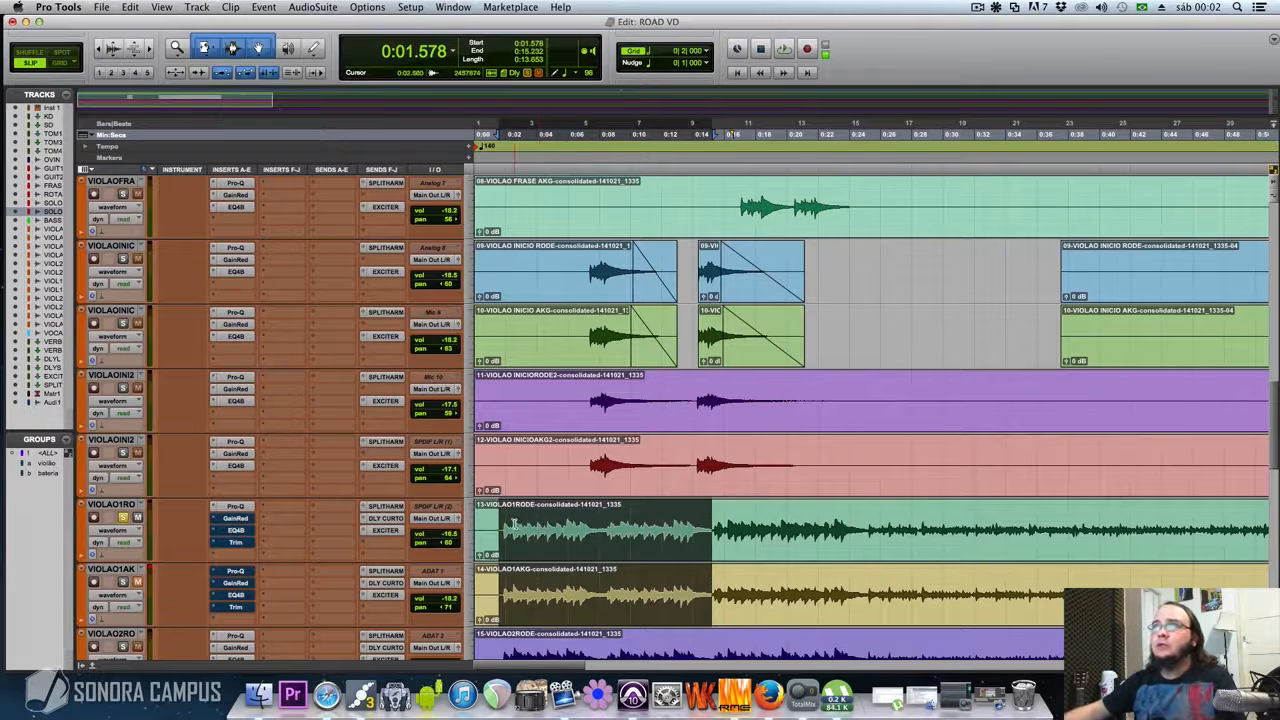
Select 0:02.560 to 0:15.232 on the VIOLAO1RODE clip and play it, toggling Pro-Q's bypass to compare, leaving it active
drag(514, 527, 711, 531)
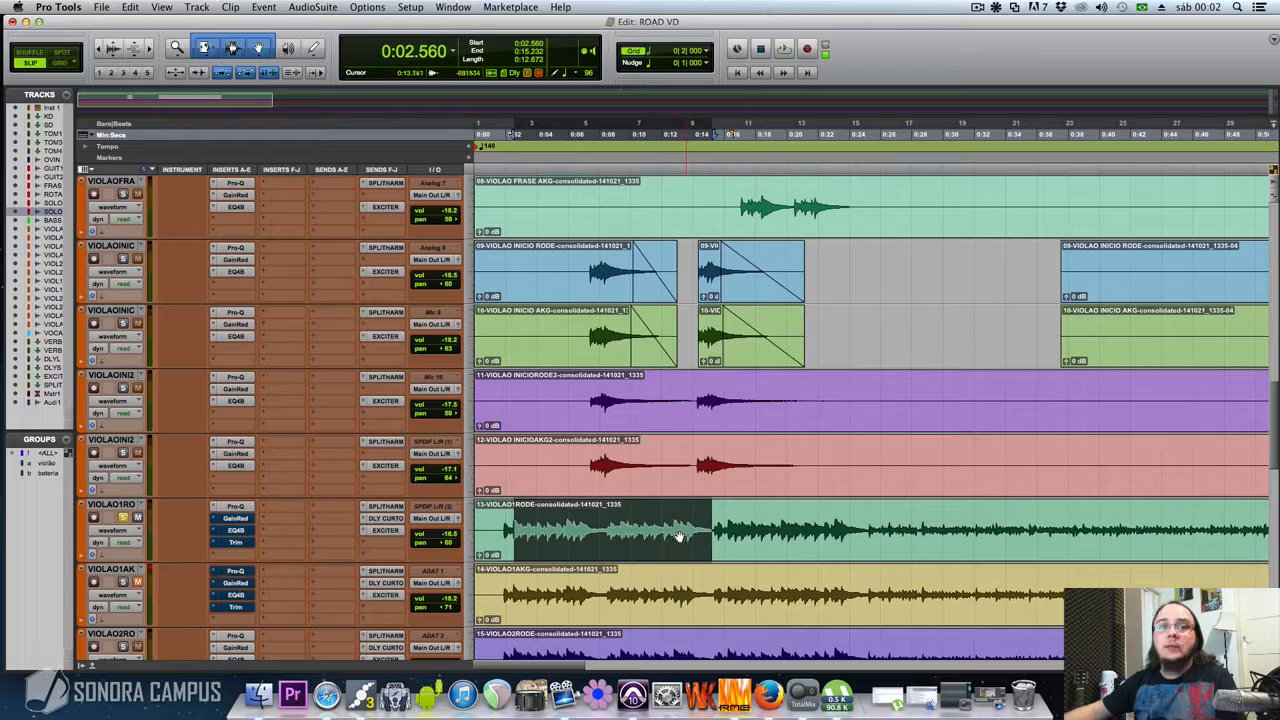
key(space)
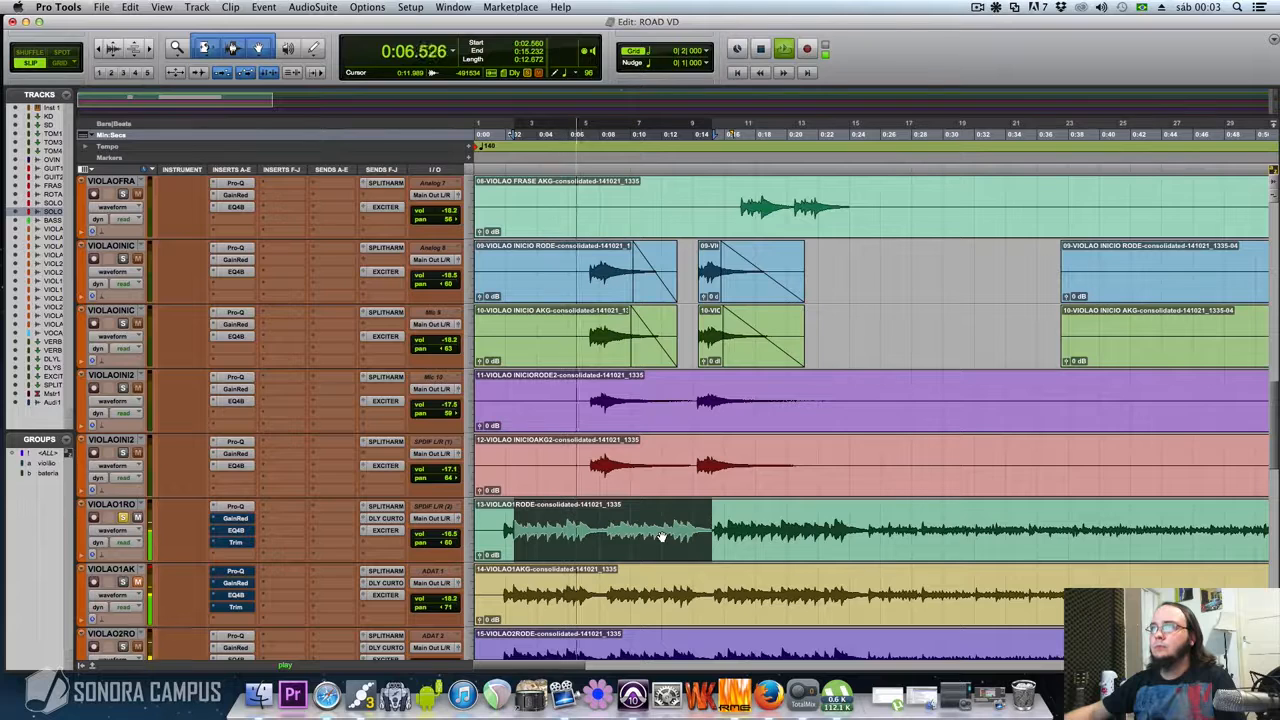
super+click(235, 507)
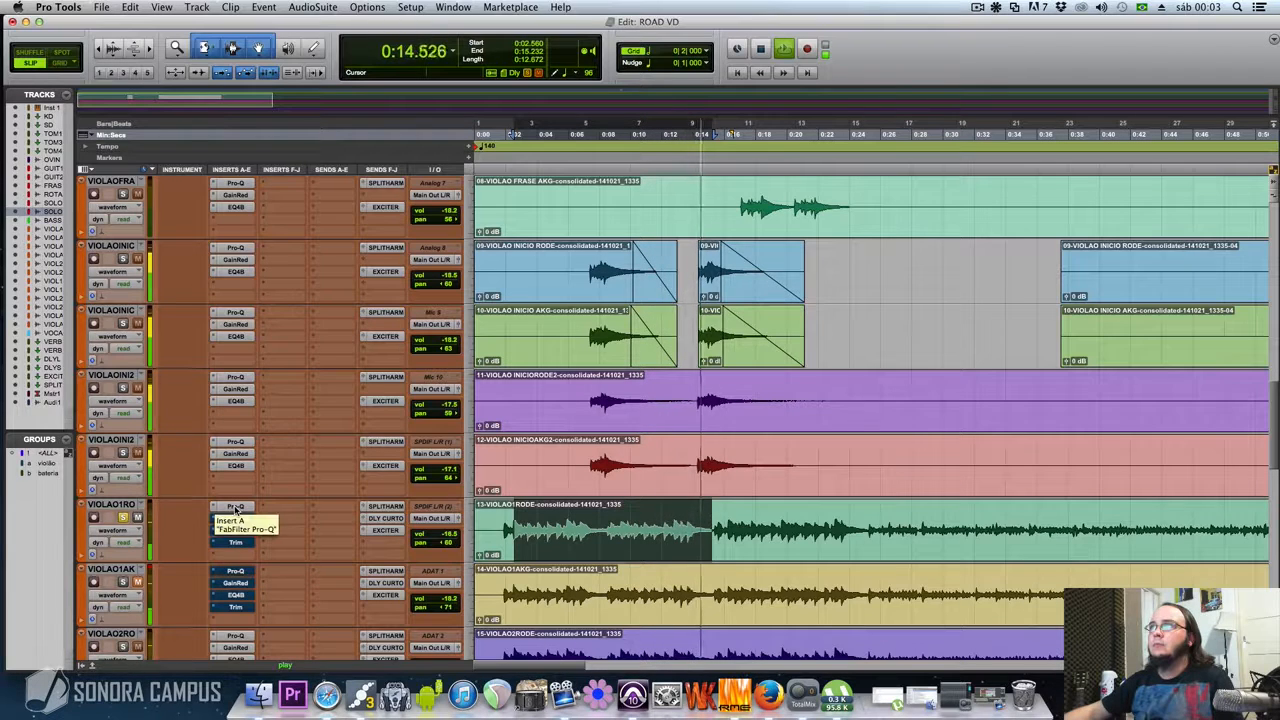
super+click(235, 507)
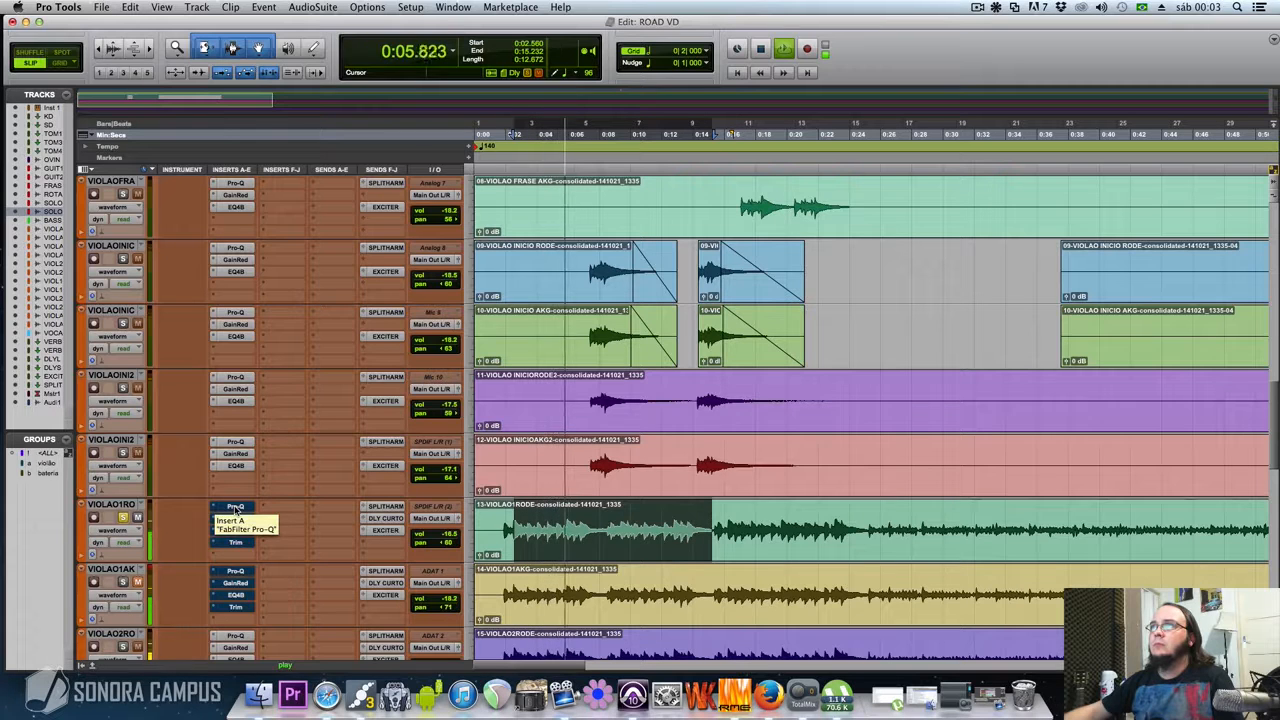
super+click(235, 508)
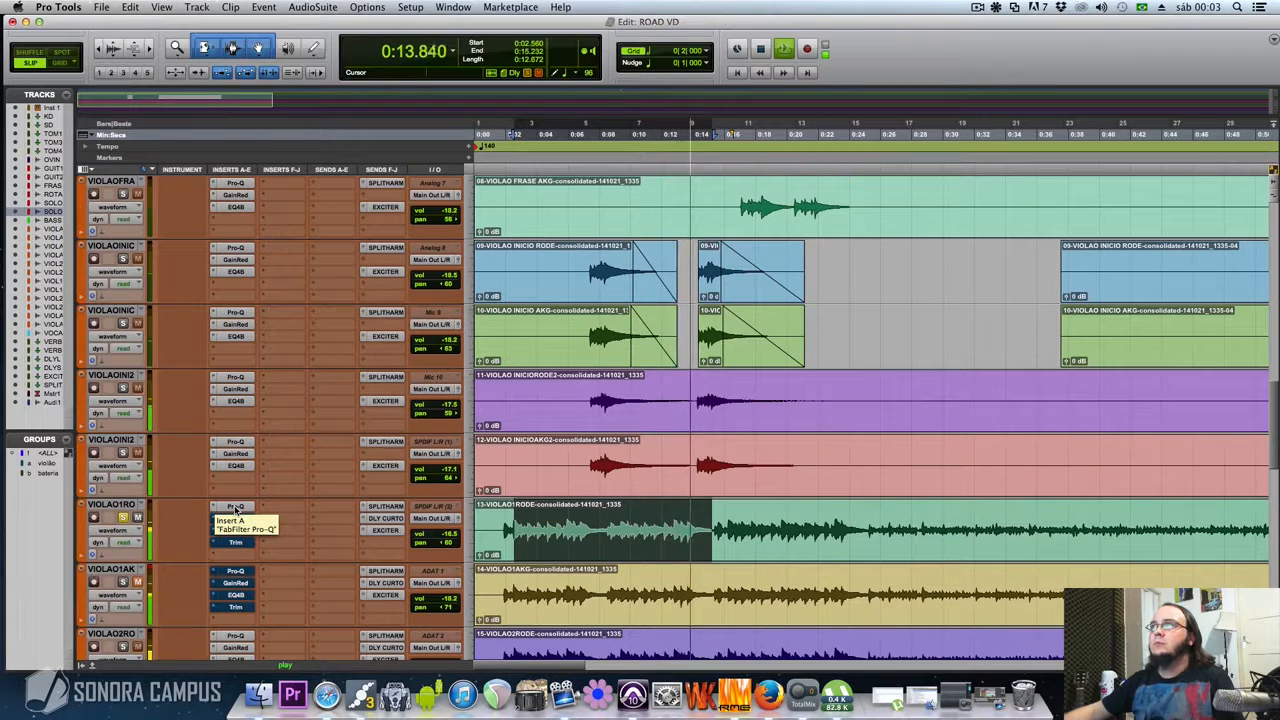
key(space)
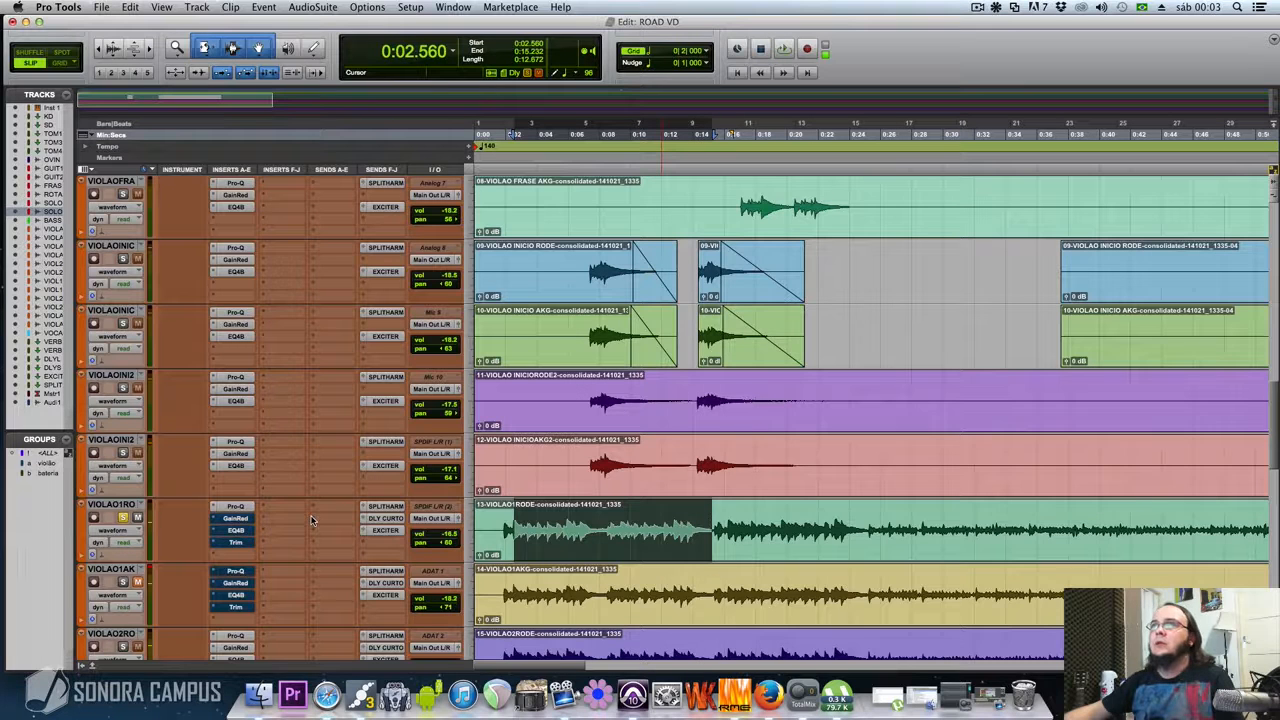
Activate the Gain Reduction insert on VIOLAO1RODE, review its Slay, Body and Gain settings, and close it
click(235, 518)
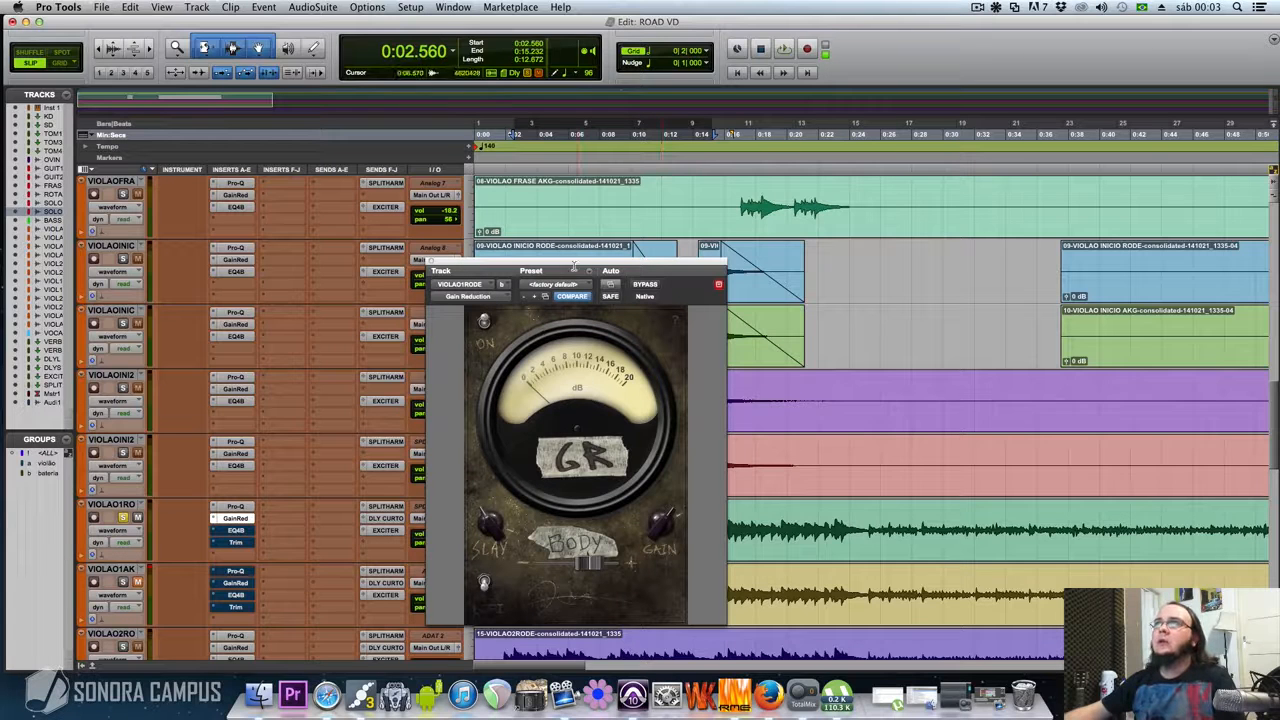
drag(575, 262, 561, 232)
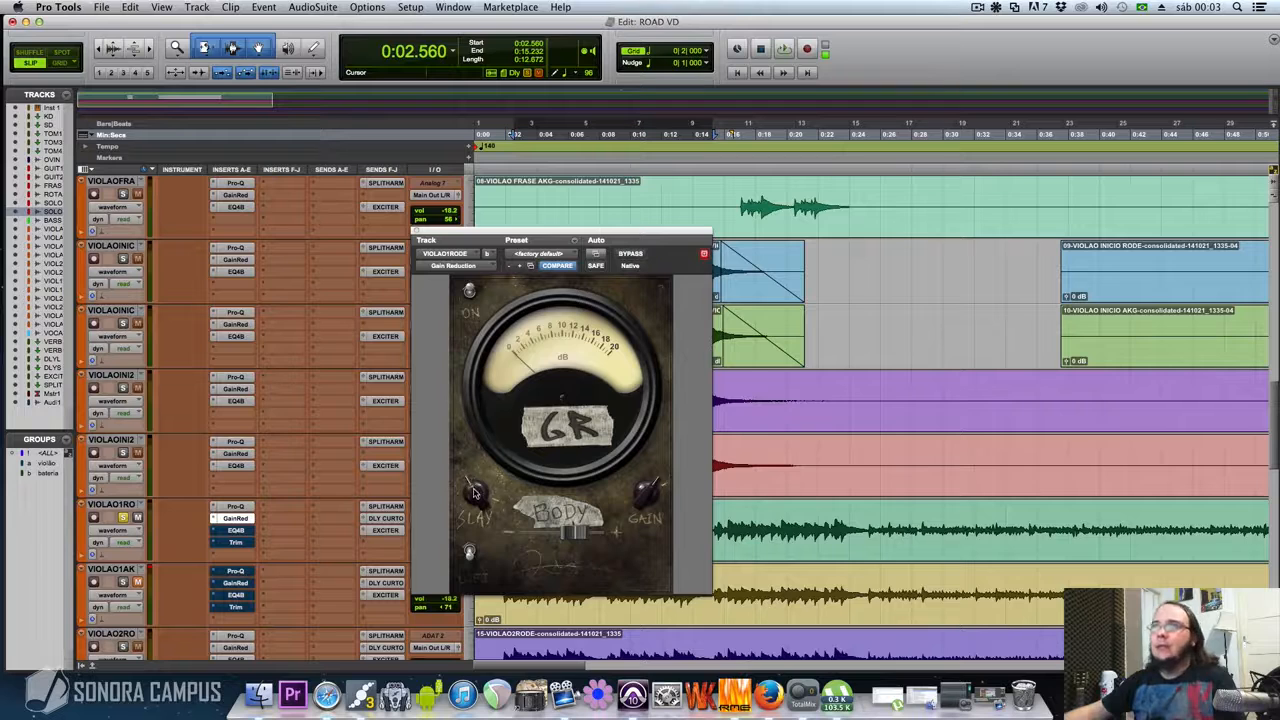
key(super+w)
Select 0:01.792 to 0:15.360 on the VIOLAO1RODE clip and play it, toggling Gain Reduction's bypass to compare, leaving it active
drag(503, 529, 714, 537)
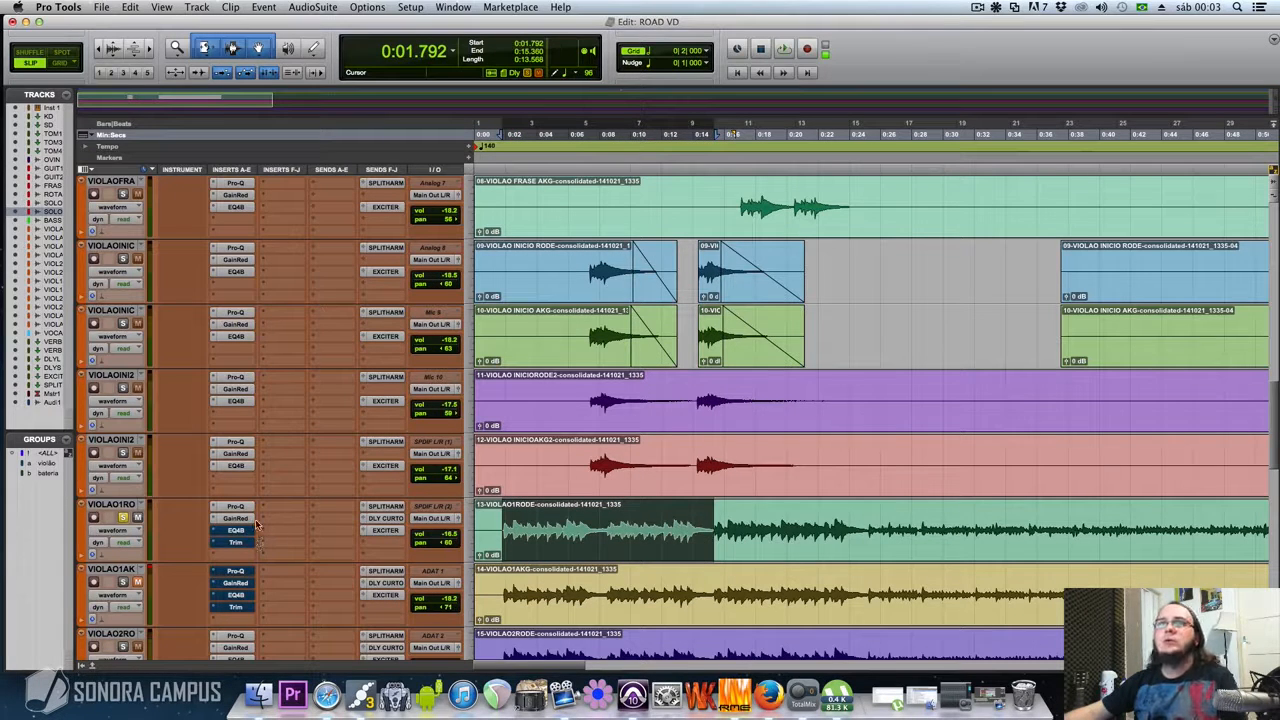
key(space)
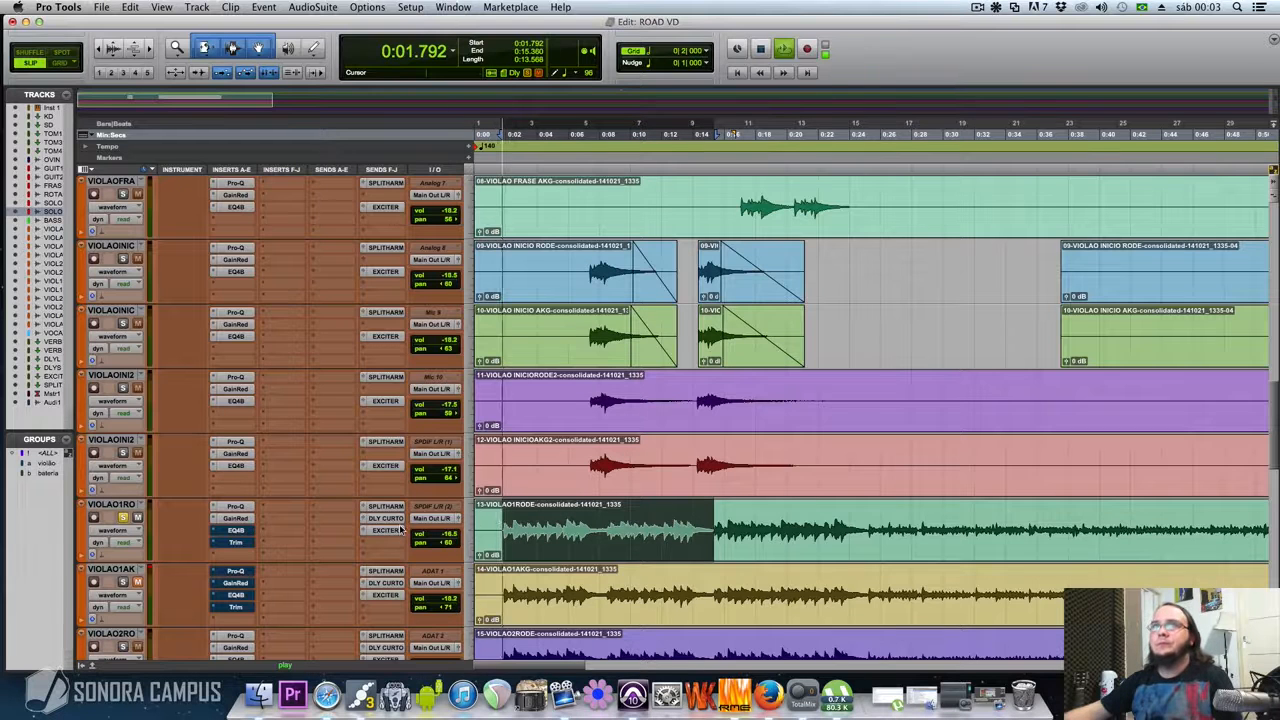
super+click(236, 519)
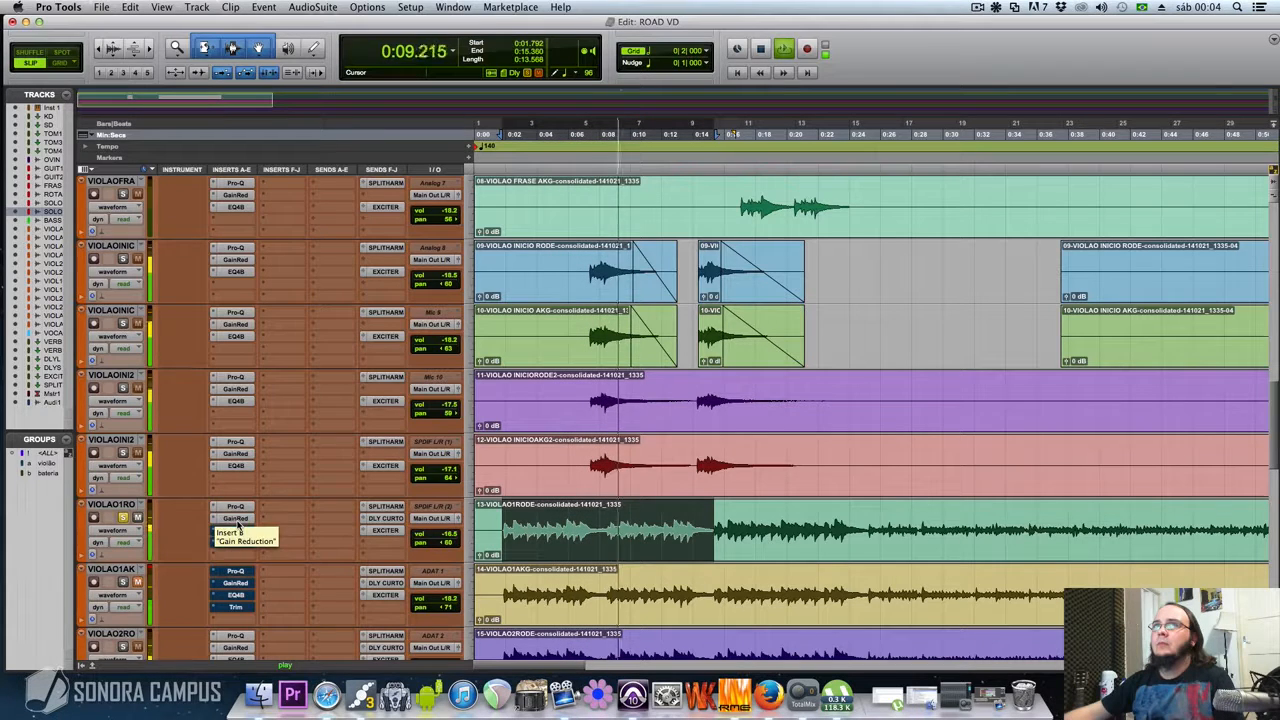
super+click(237, 518)
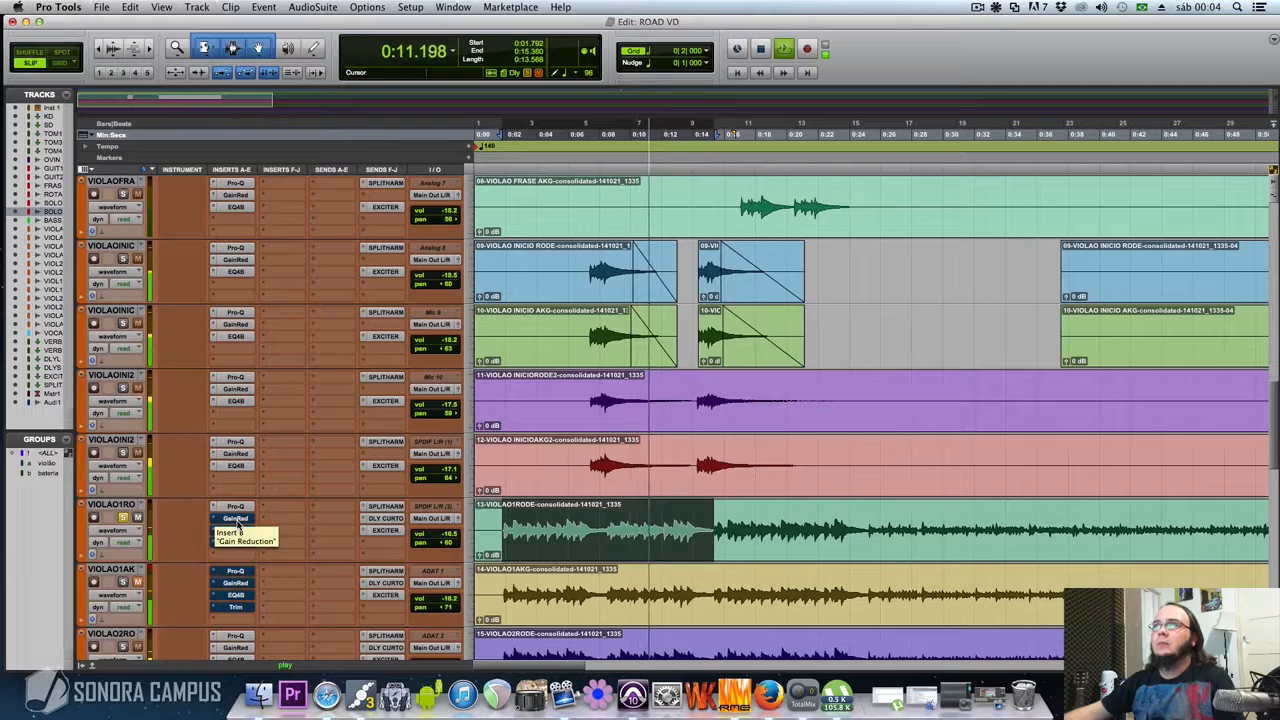
super+click(237, 520)
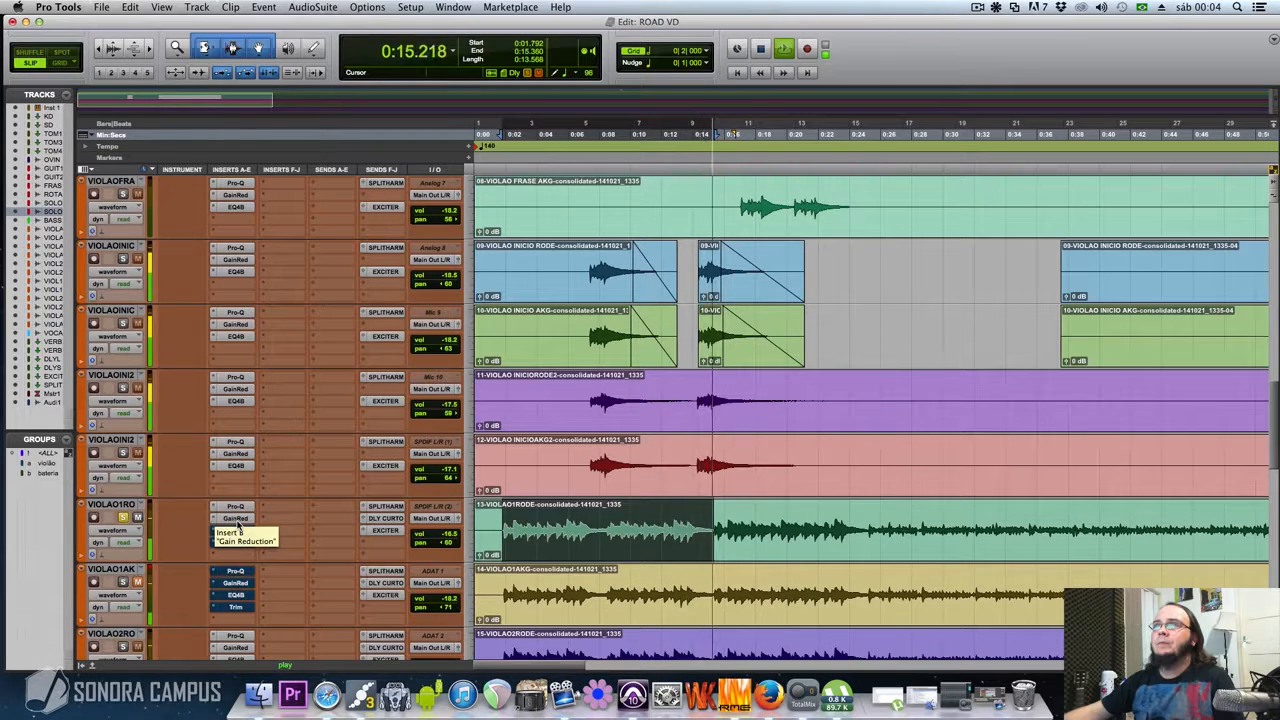
super+click(226, 523)
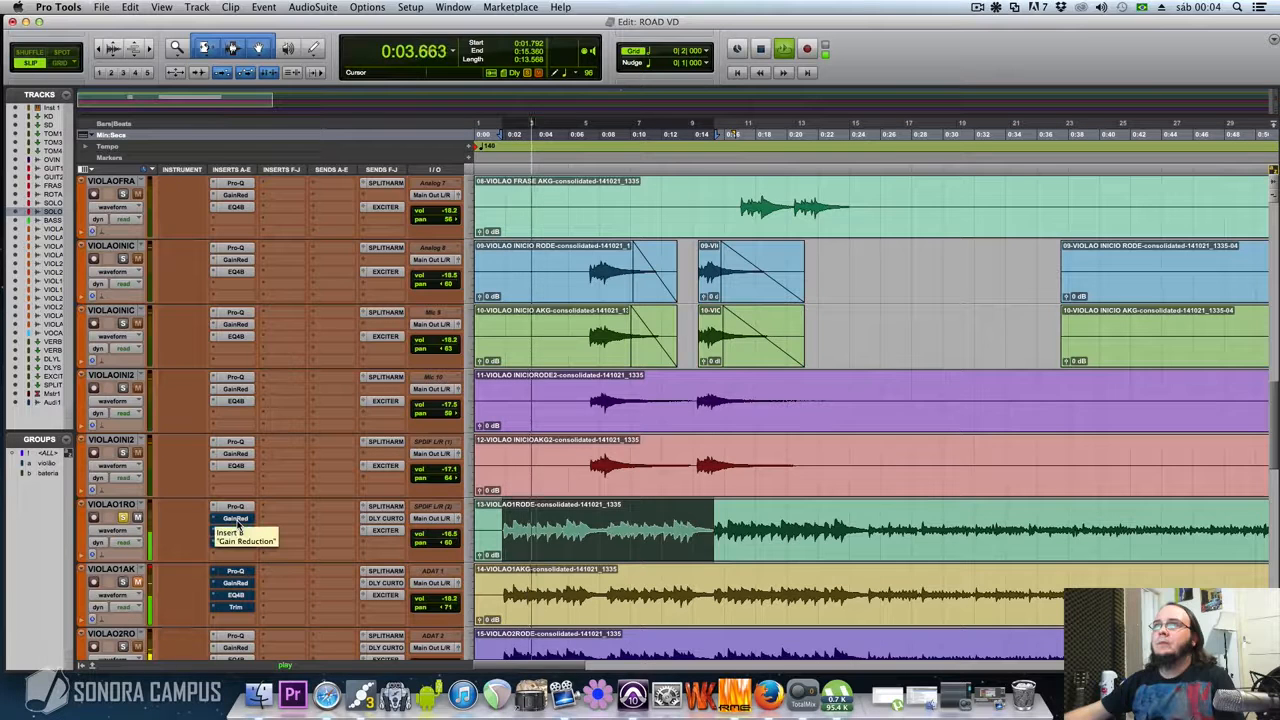
super+click(230, 522)
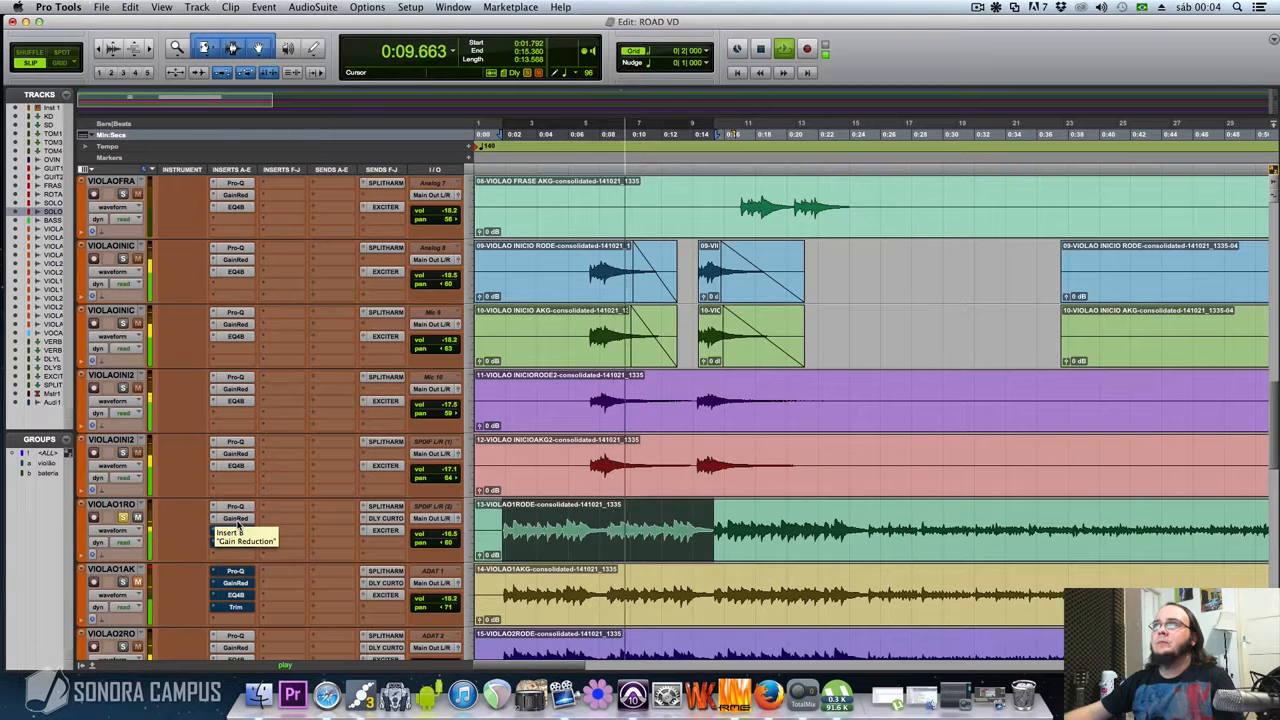
key(space)
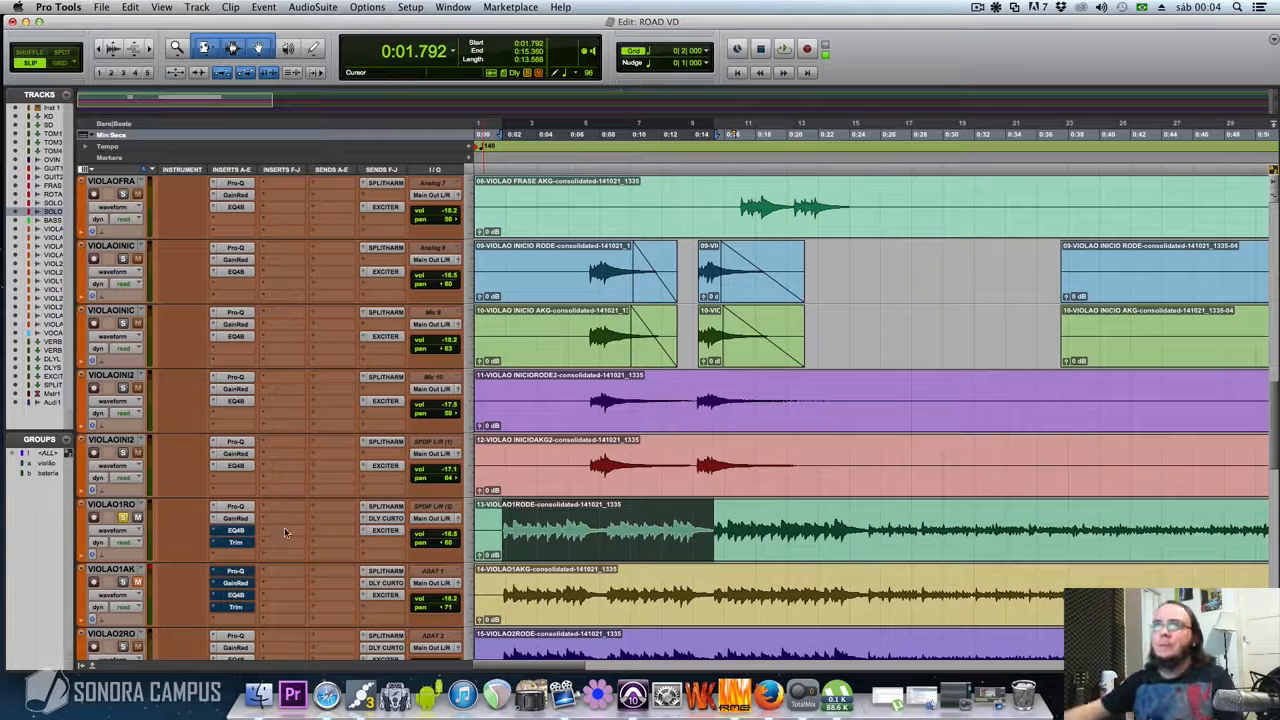
Activate the EQ 3 4-Band insert on VIOLAO1RODE and open it to review its low and high-mid frequency cuts
super+click(248, 531)
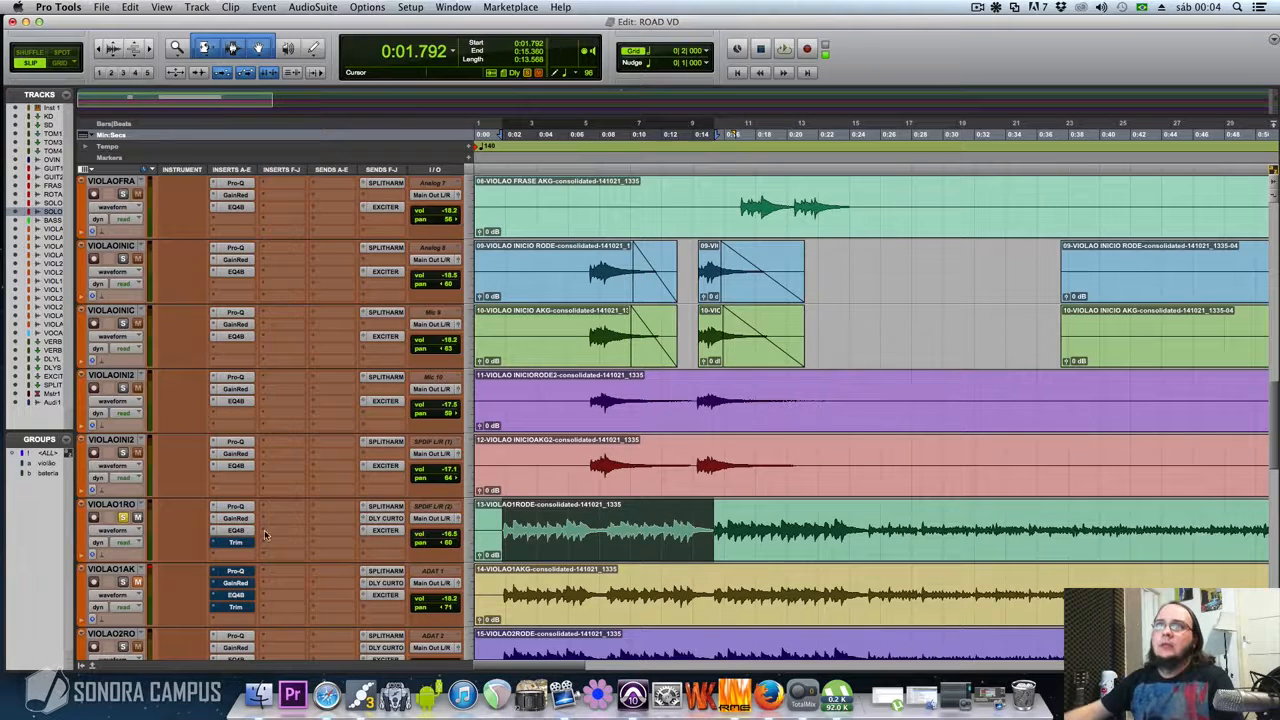
click(235, 530)
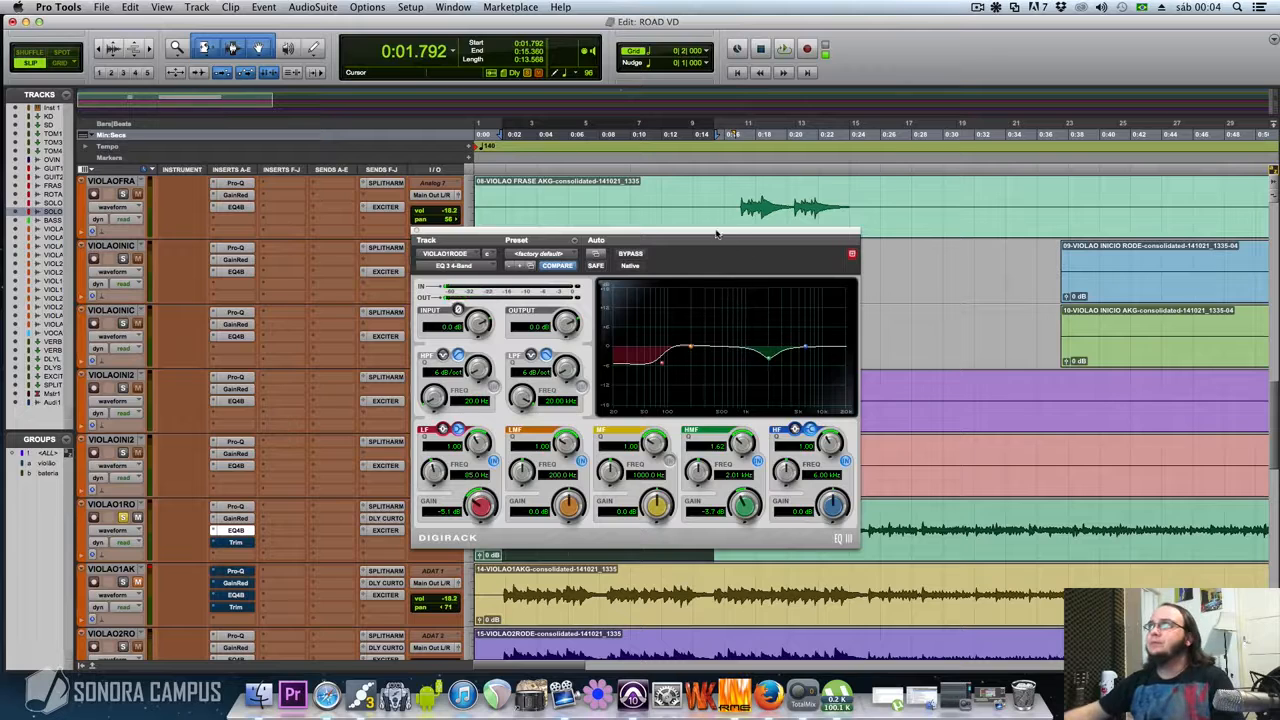
drag(723, 240, 639, 280)
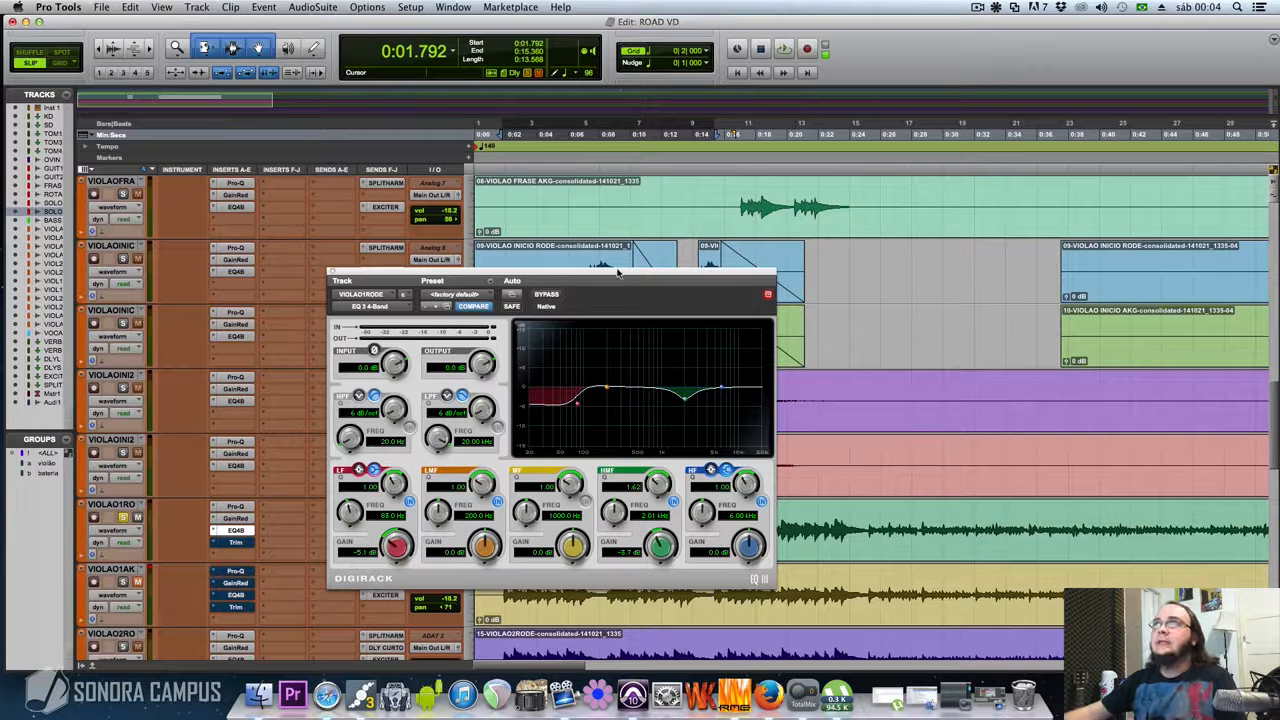
drag(615, 274, 679, 268)
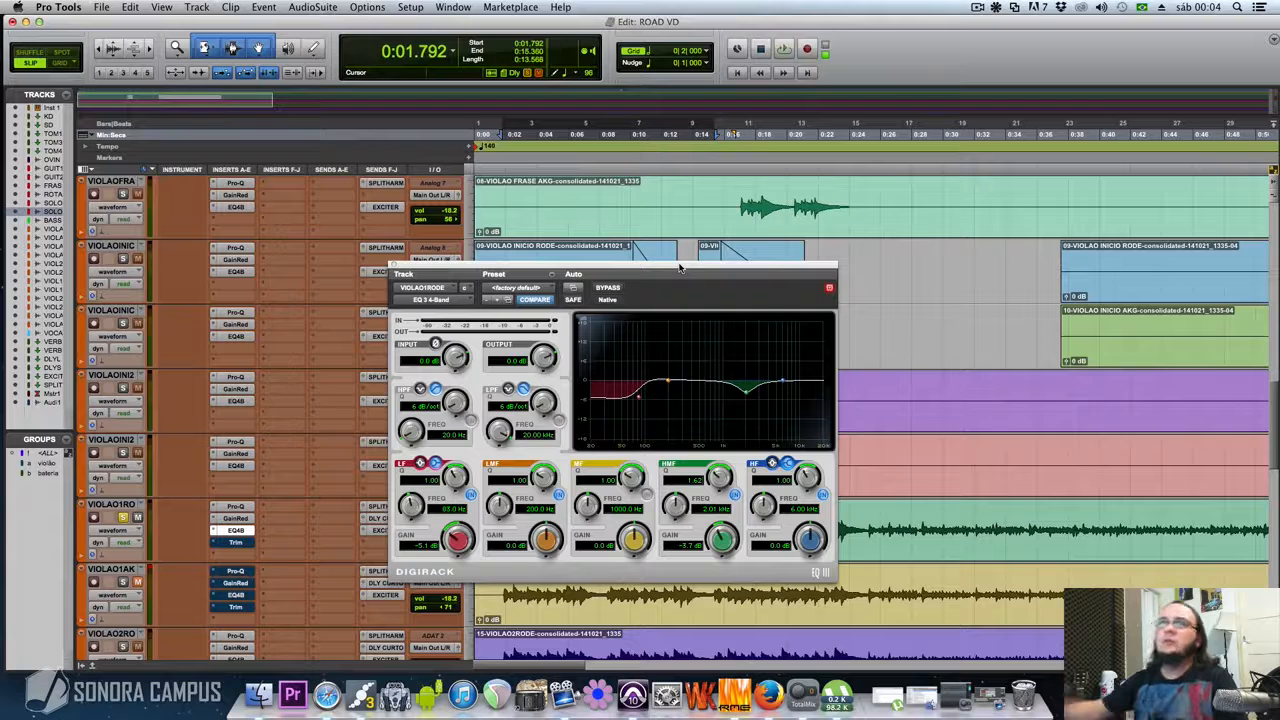
Open Pro-Q on VIOLAO1RODE beside the EQ 3 4-Band to compare their curves, and close Pro-Q
click(234, 507)
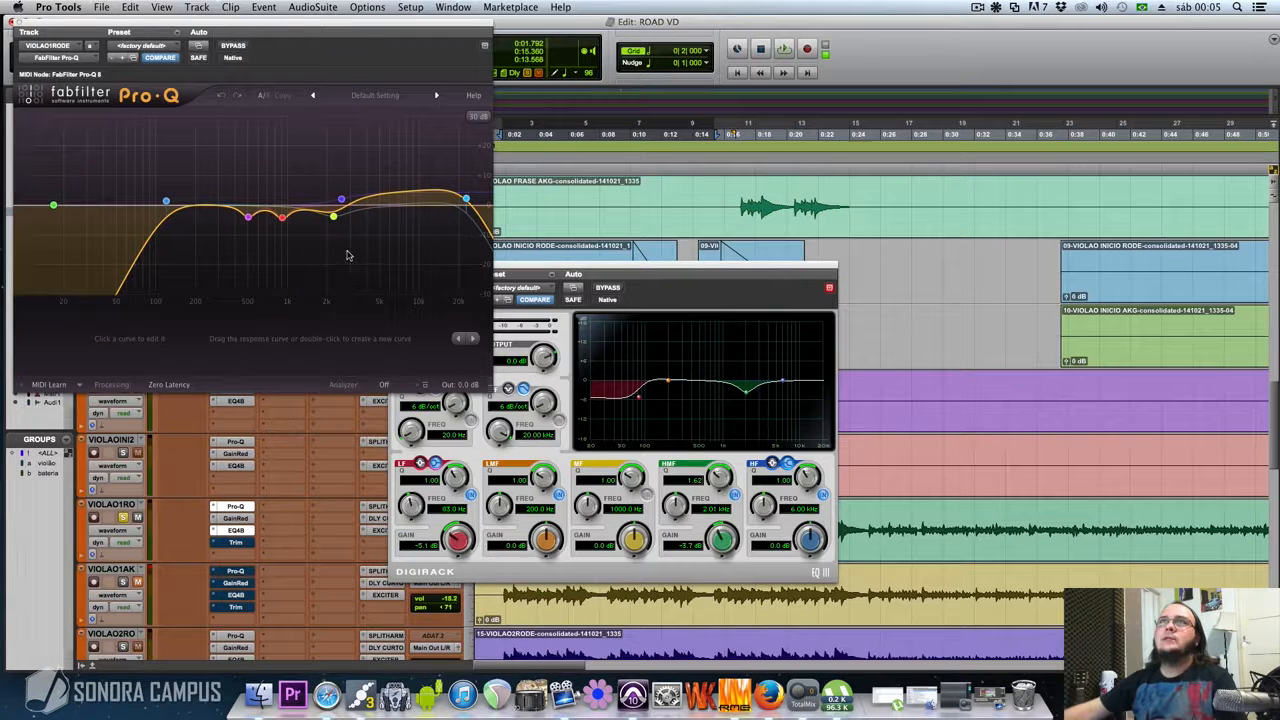
drag(350, 26, 412, 55)
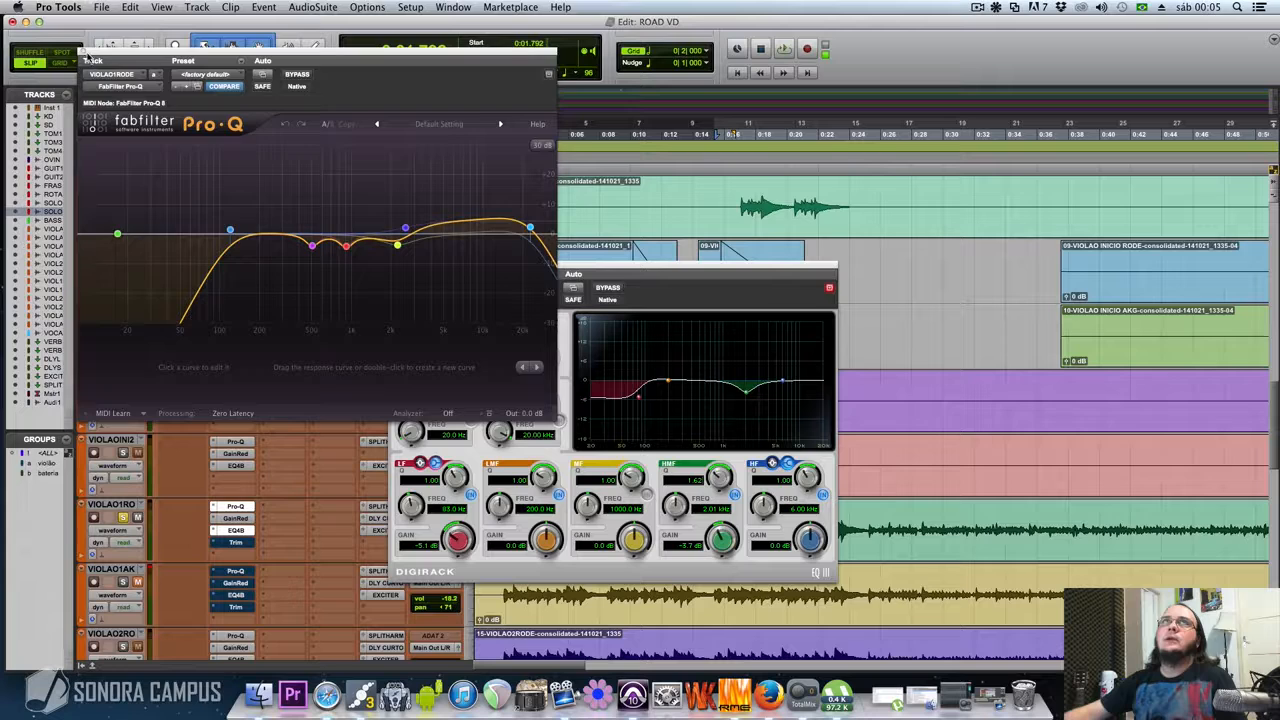
click(84, 53)
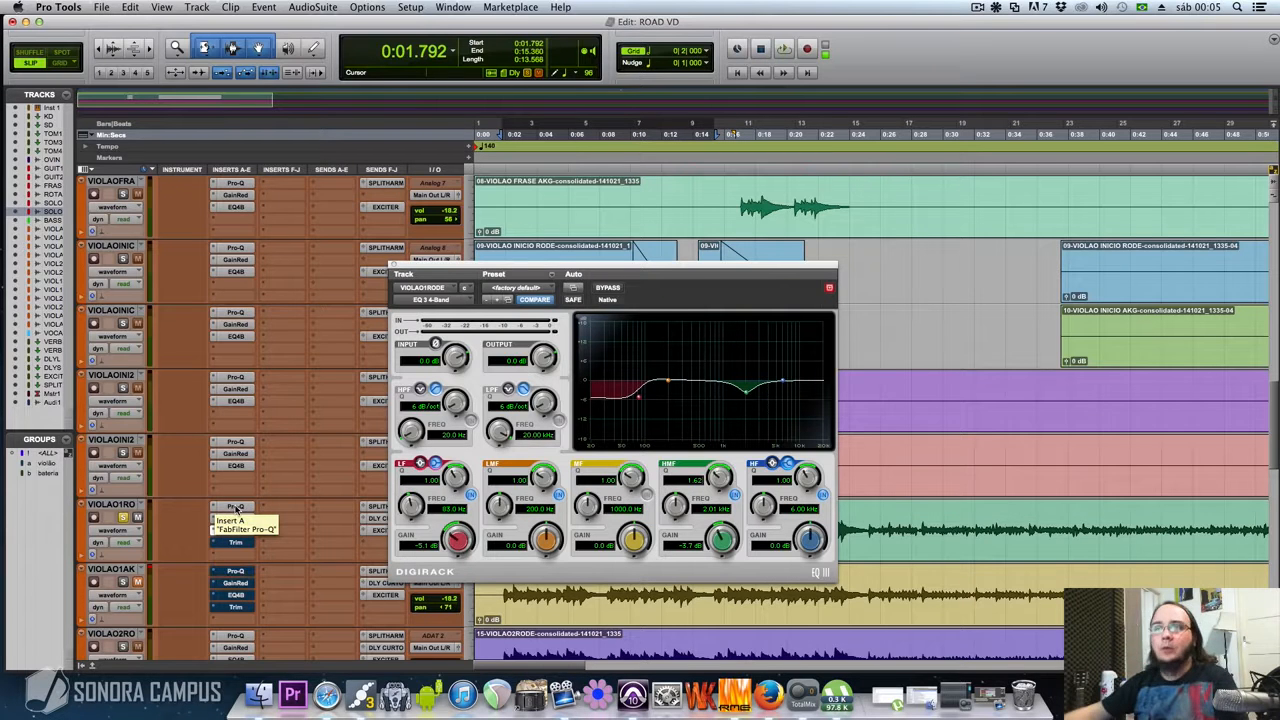
Play the VIOLAO1RODE selection while toggling the EQ 3 4-Band's bypass to compare, leave it active, and close the EQ
drag(656, 266, 625, 266)
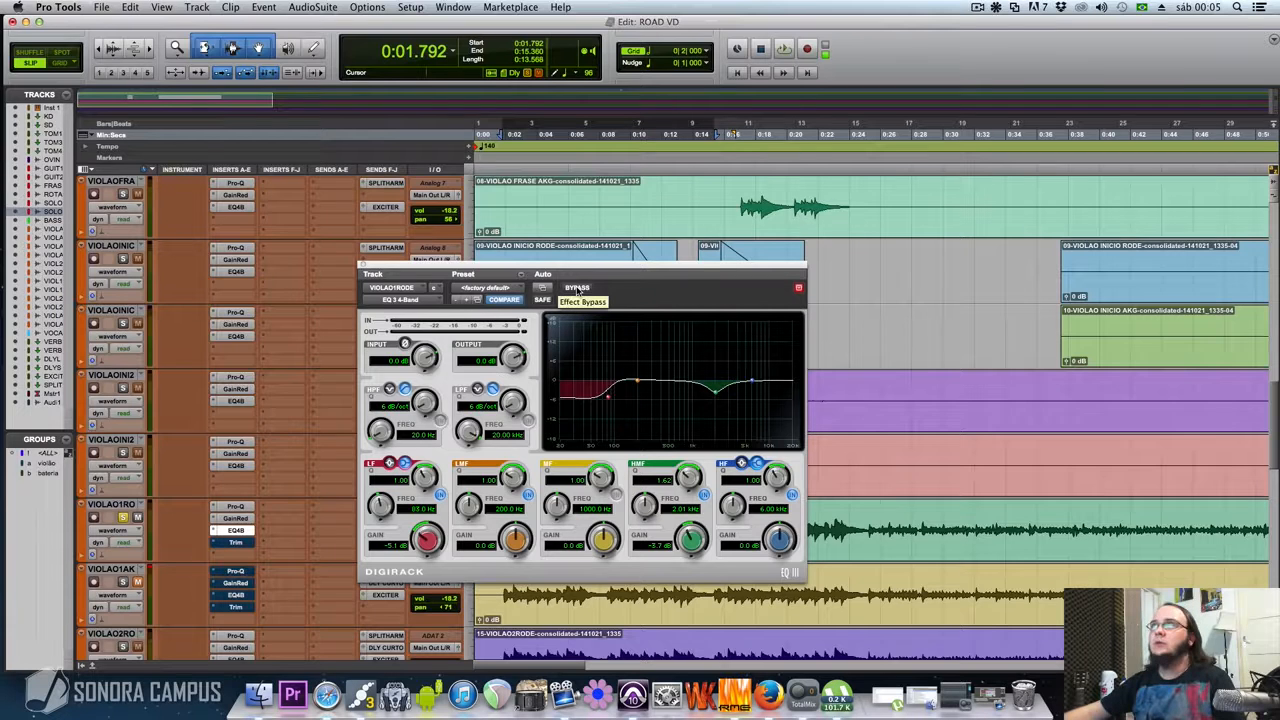
key(space)
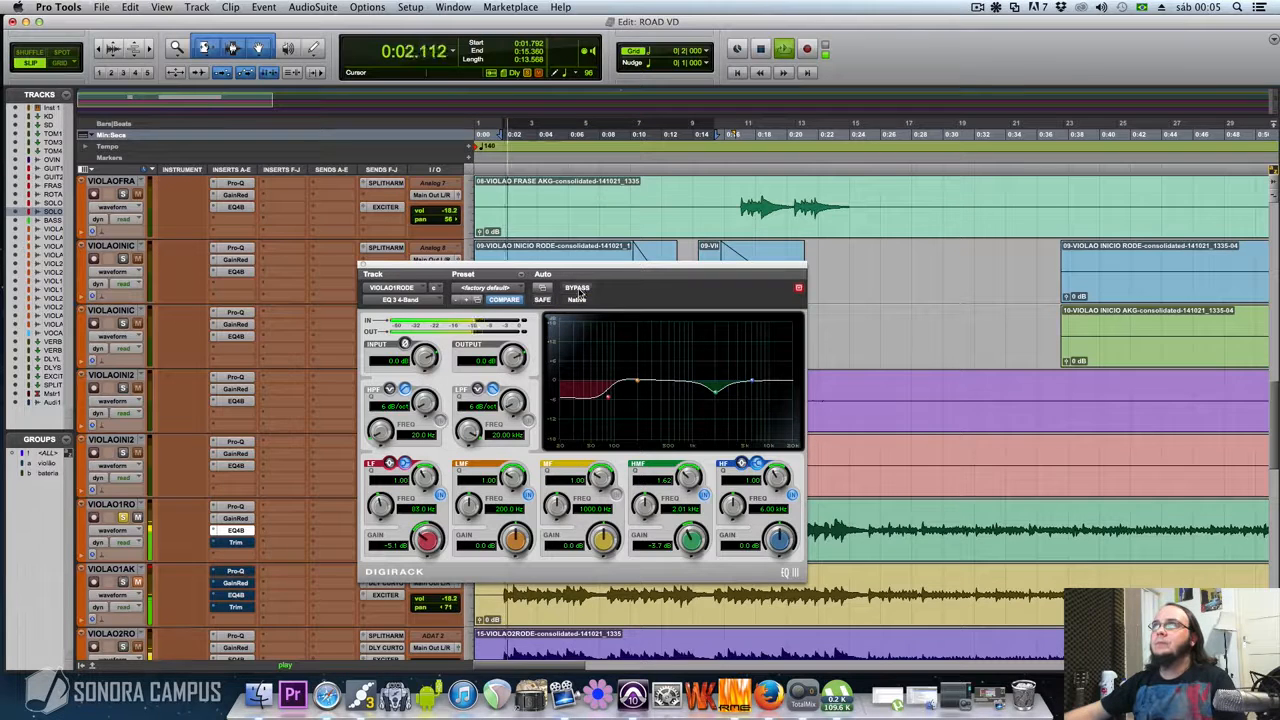
click(578, 288)
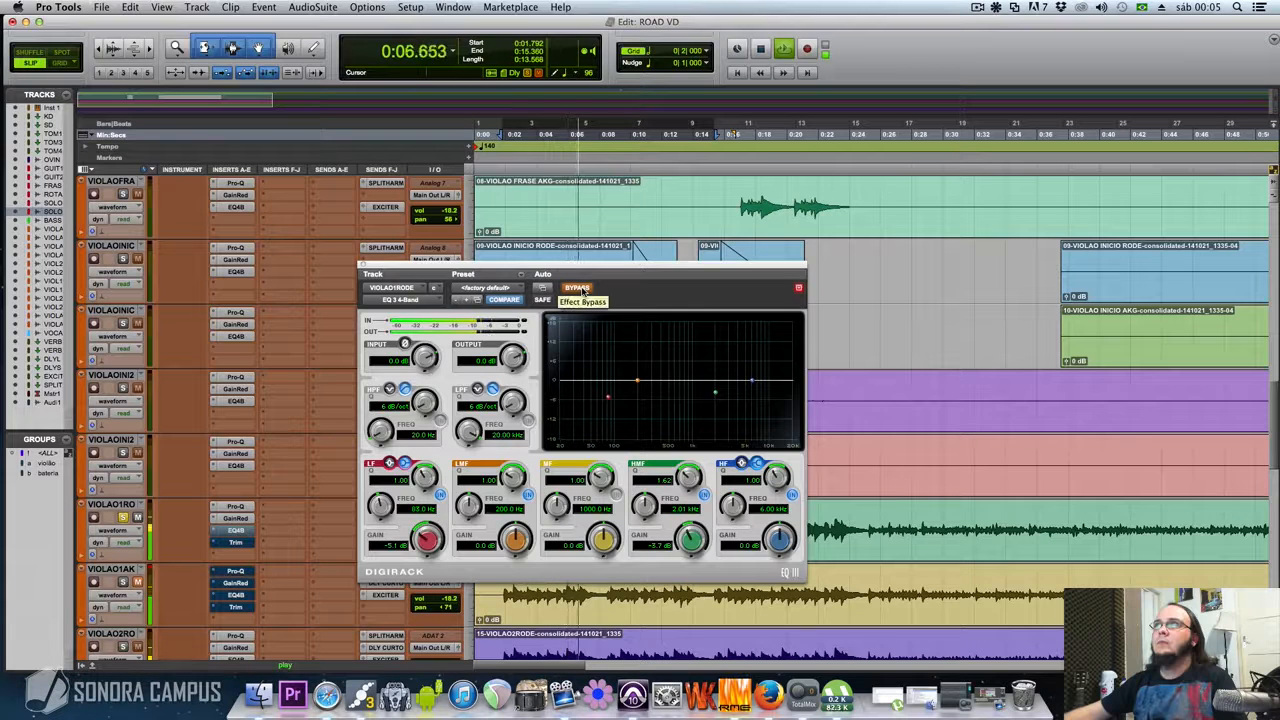
click(583, 291)
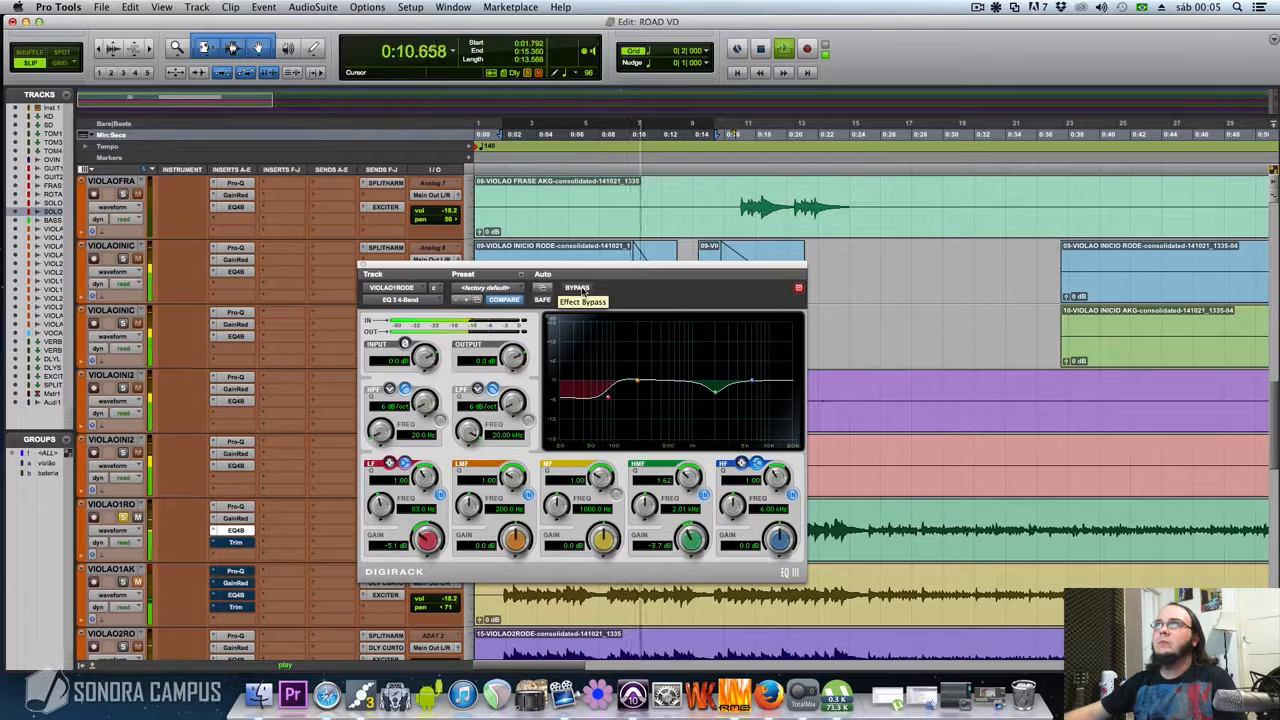
click(583, 291)
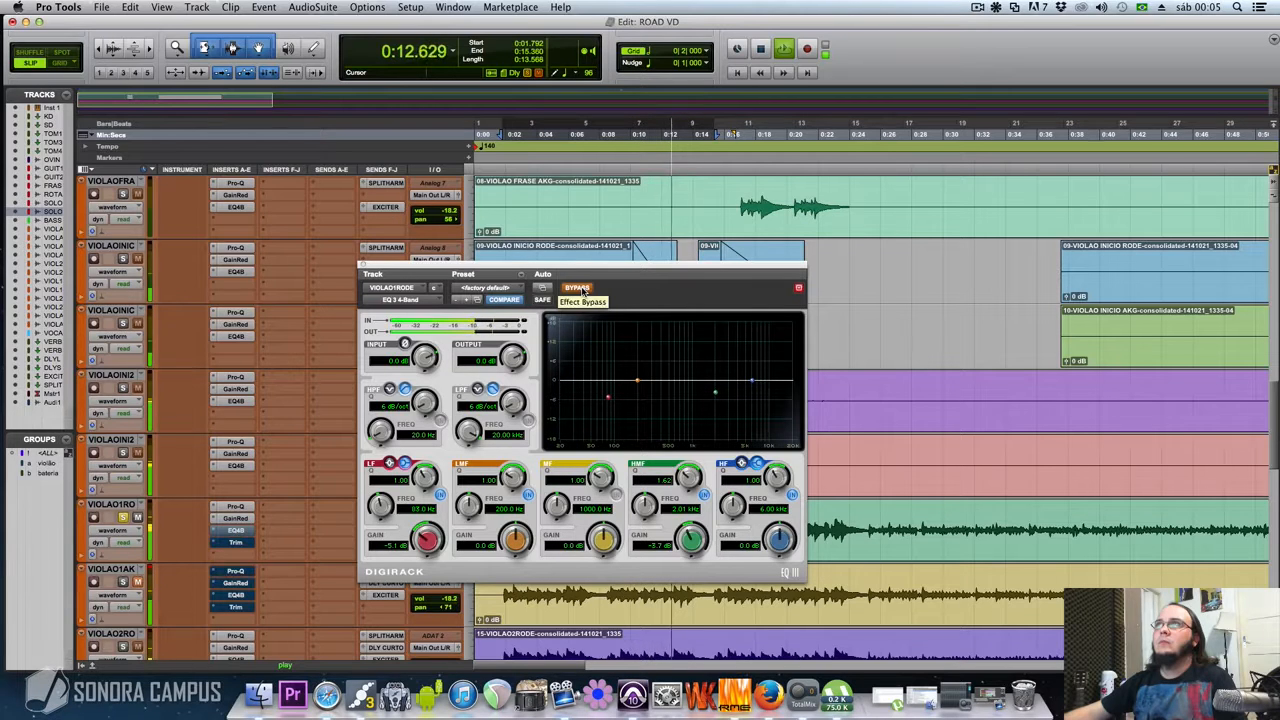
click(583, 291)
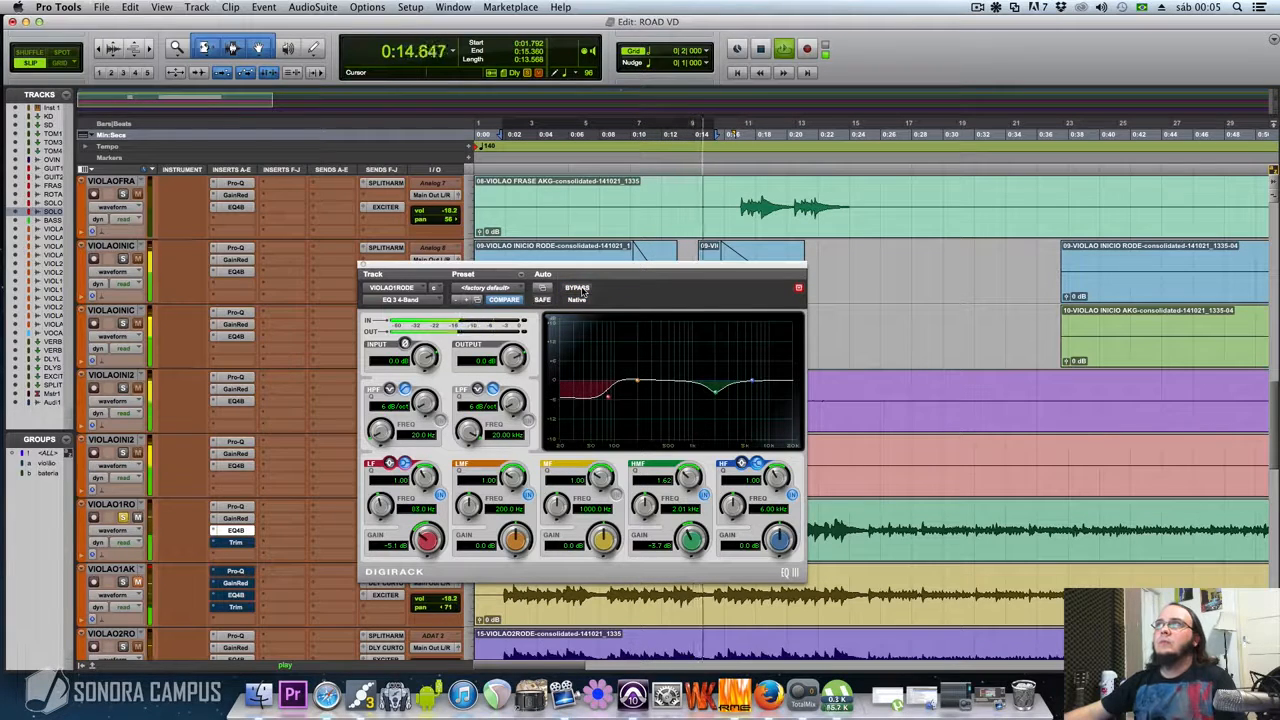
click(583, 291)
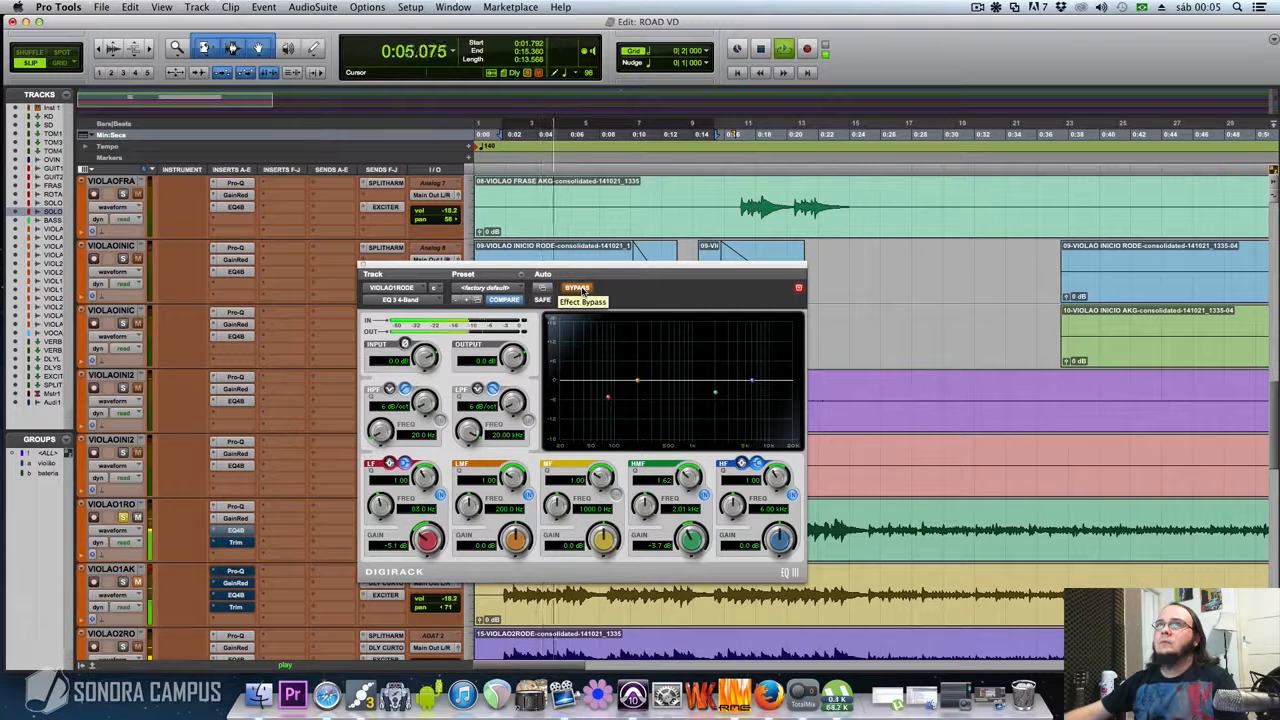
click(577, 289)
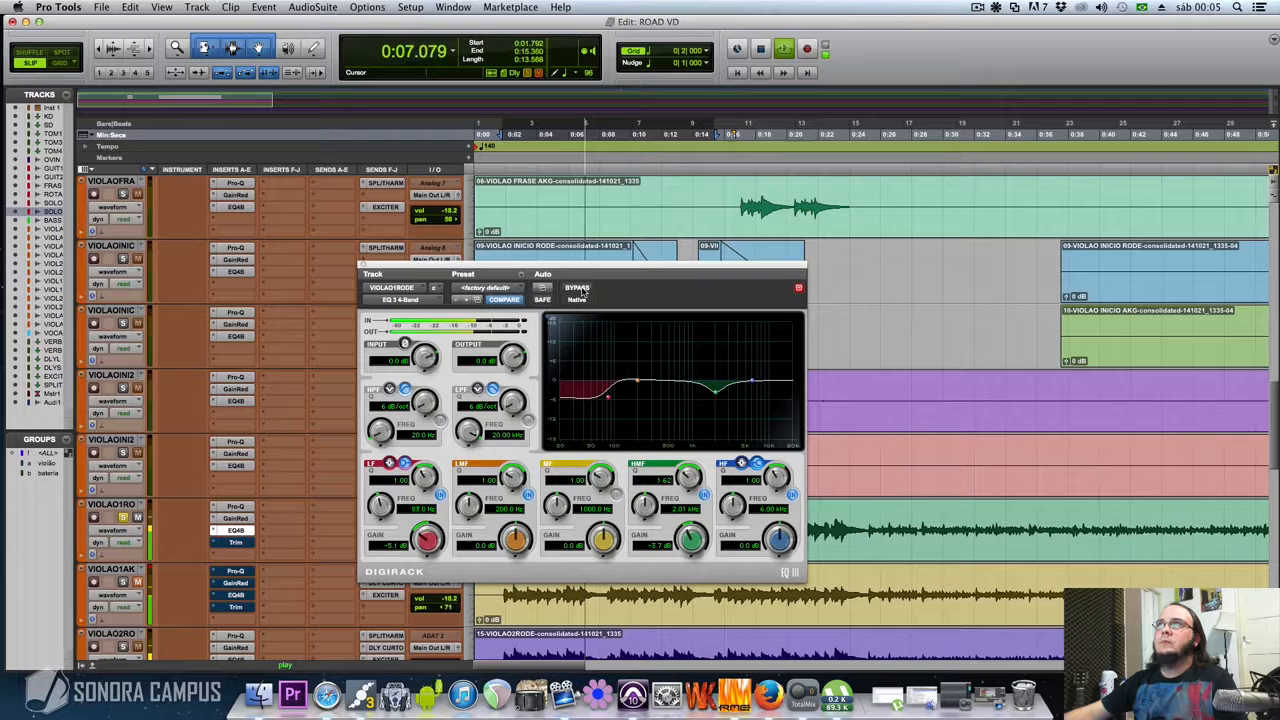
key(space)
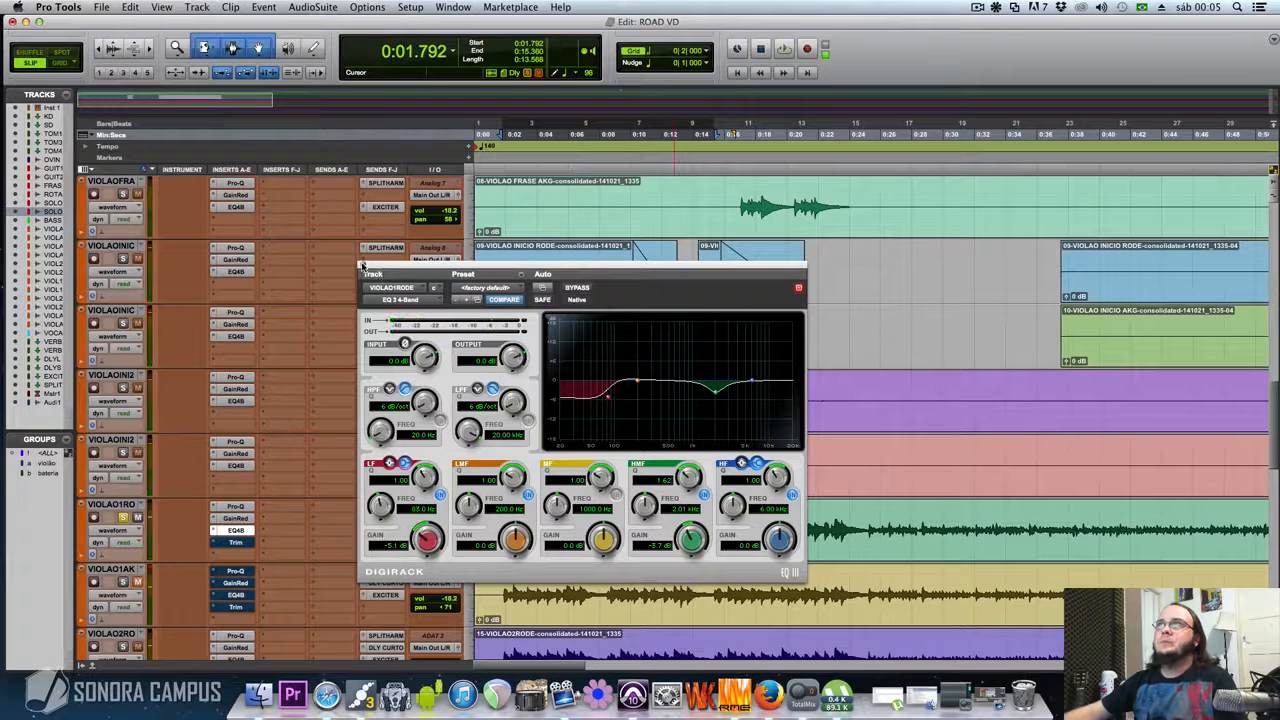
click(362, 266)
Activate the Trim insert on VIOLAO1RODE and open it to review its output gain
click(235, 543)
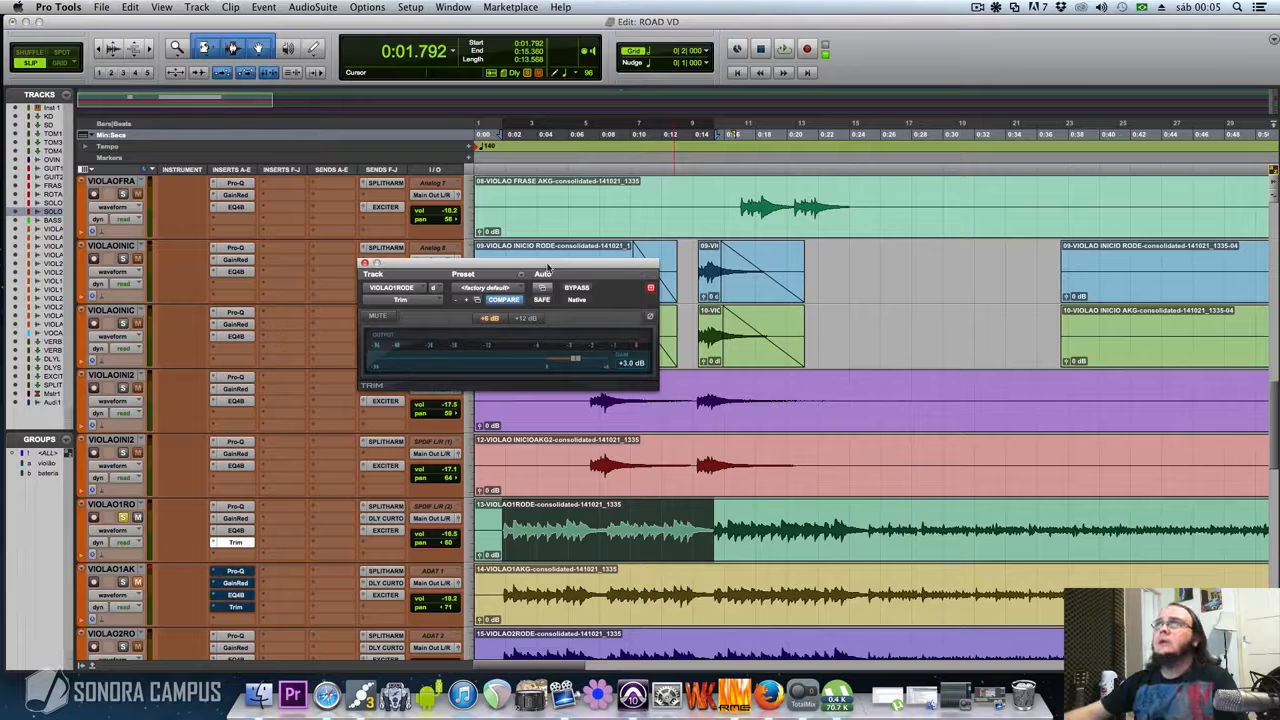
drag(548, 268, 556, 282)
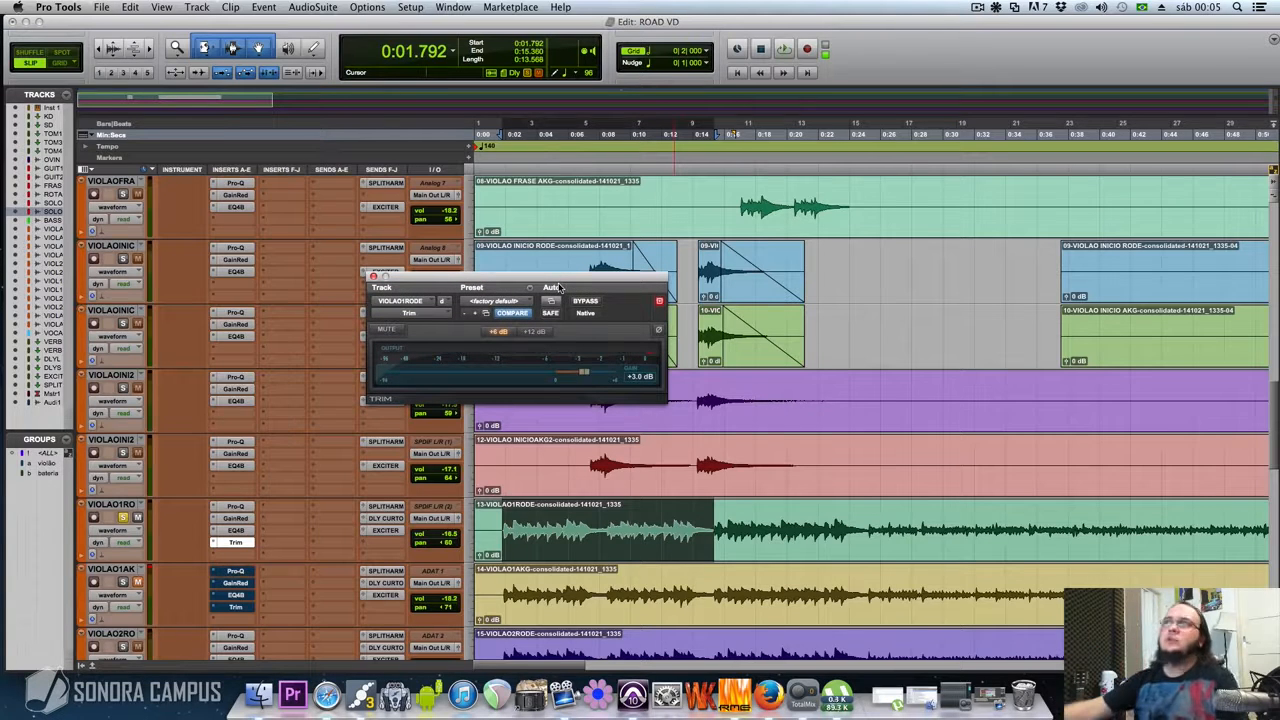
Show VIOLAO1RODE's volume automation lane, select 0:23.168 to 0:27.434 to examine the automation there, and close Trim
click(86, 557)
click(840, 579)
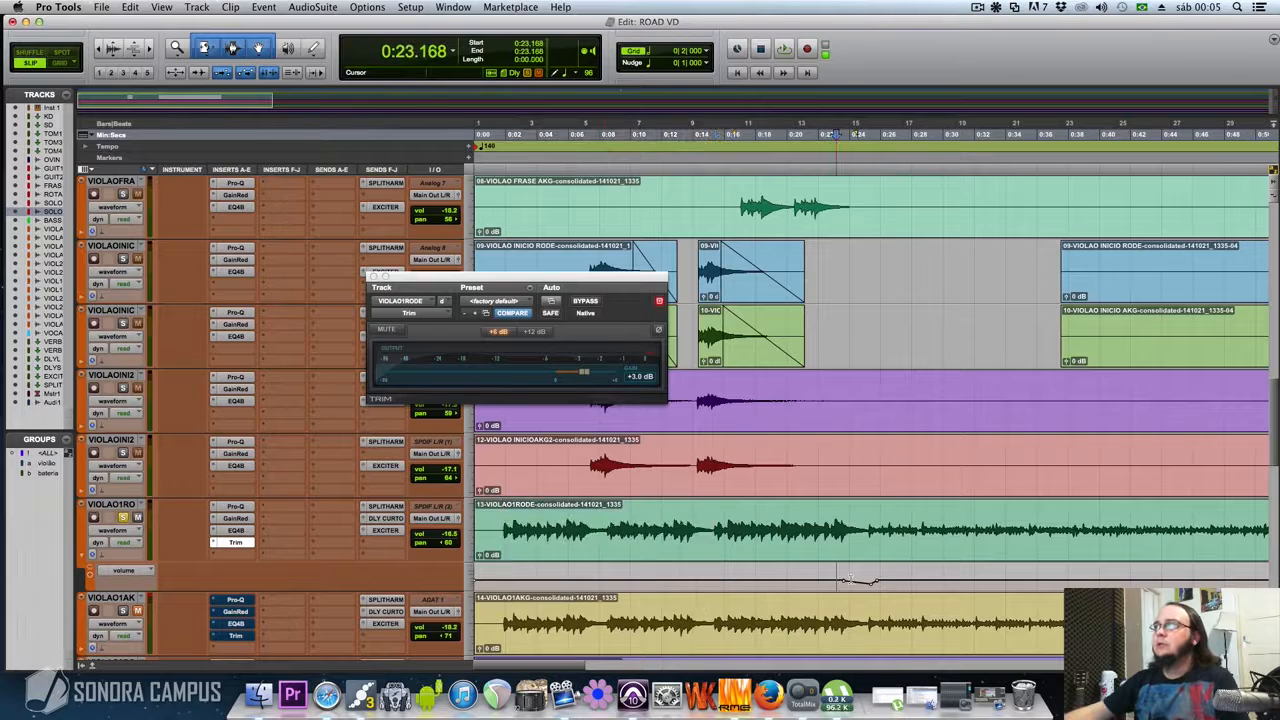
drag(850, 578, 903, 579)
scroll(905, 580, down, 2)
scroll(900, 579, up, 1)
key(r)
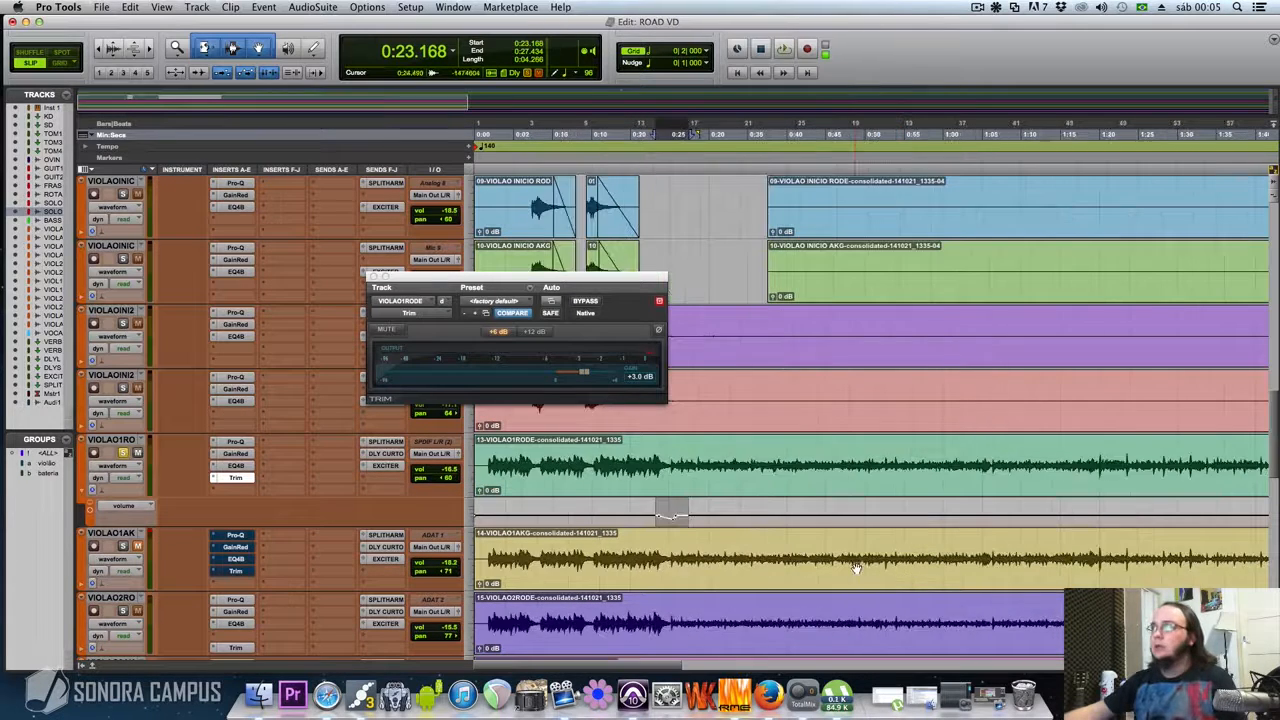
key(r)
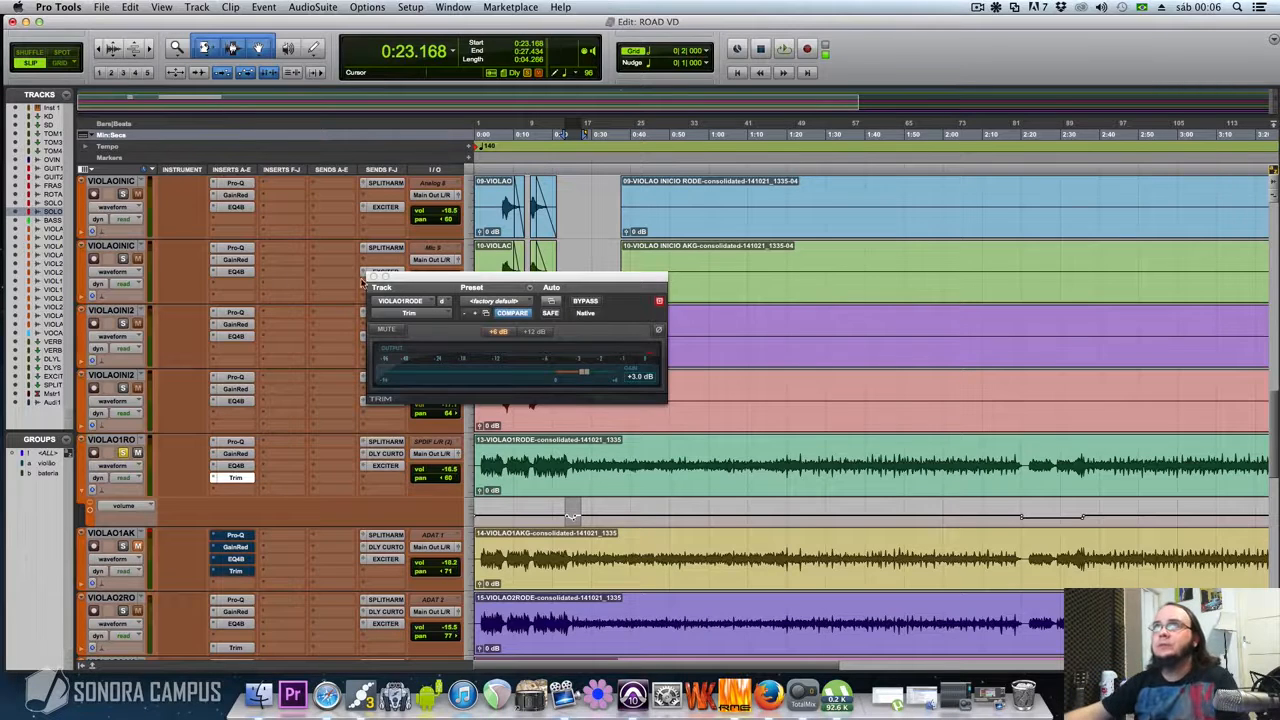
click(374, 277)
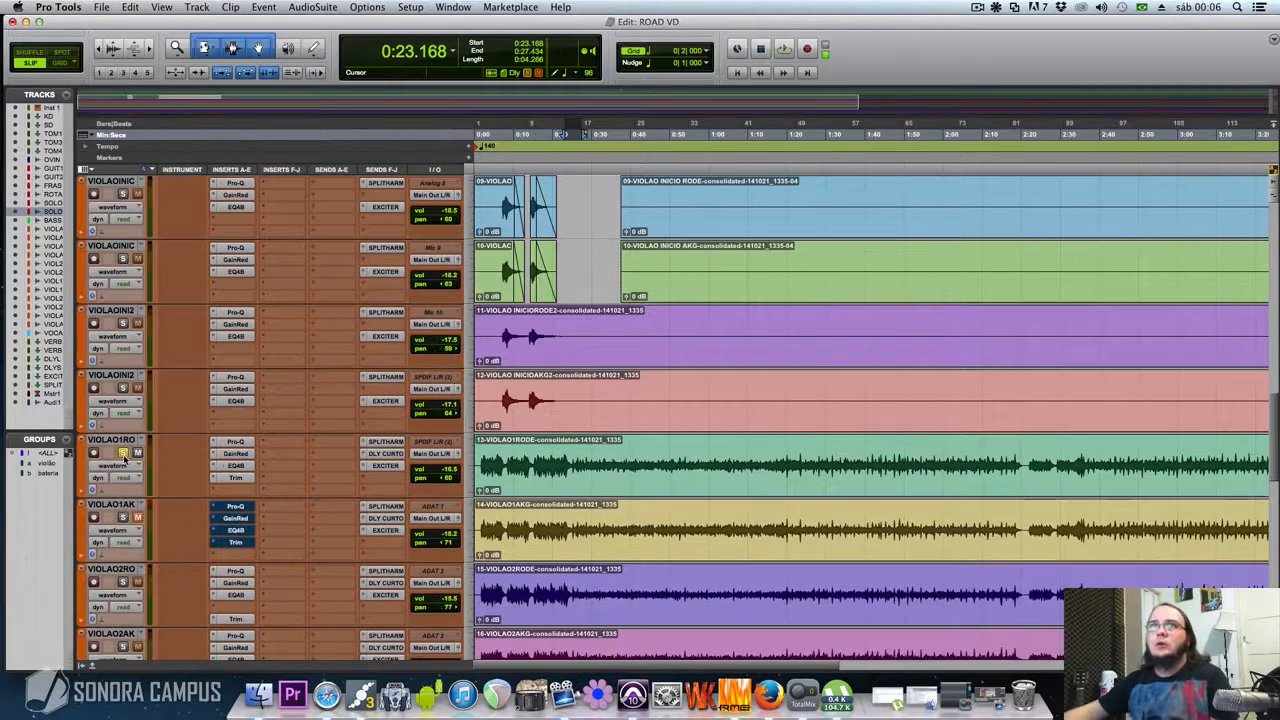
Switch the solo from VIOLAO1RODE to VIOLAO1AKG, activate its Pro-Q insert and review the EQ curve before closing it
click(123, 454)
click(123, 518)
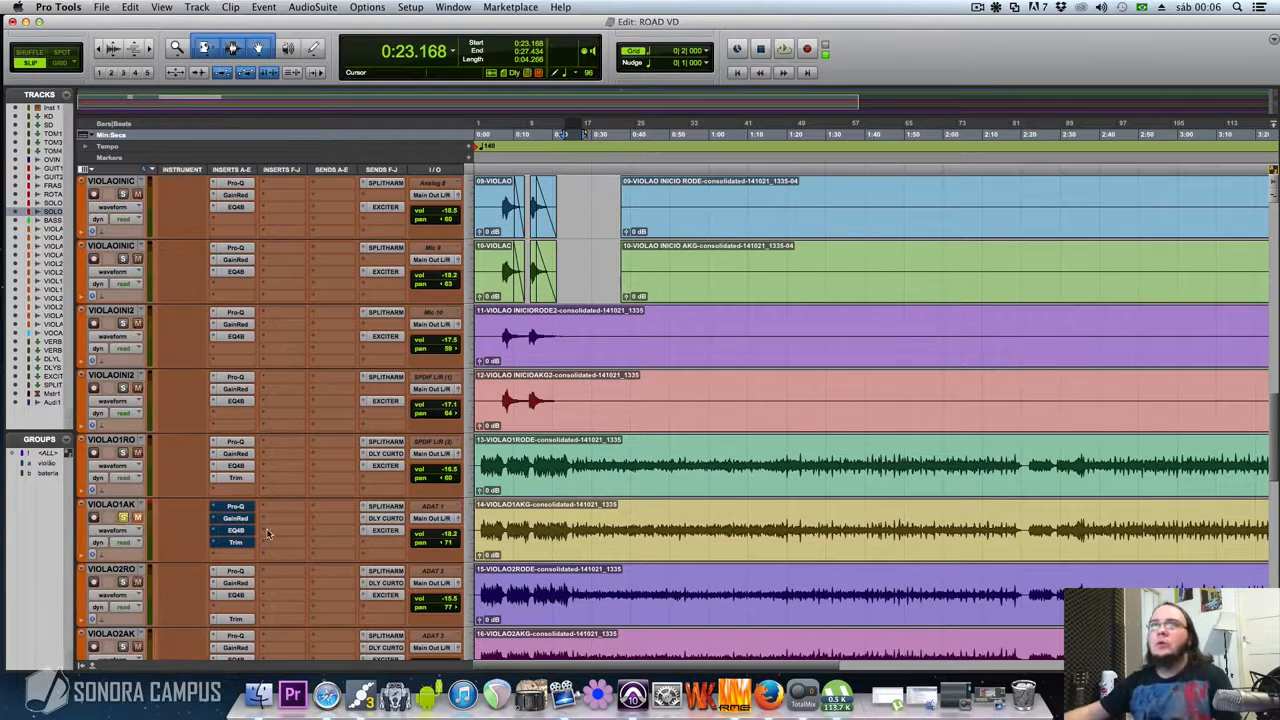
click(236, 507)
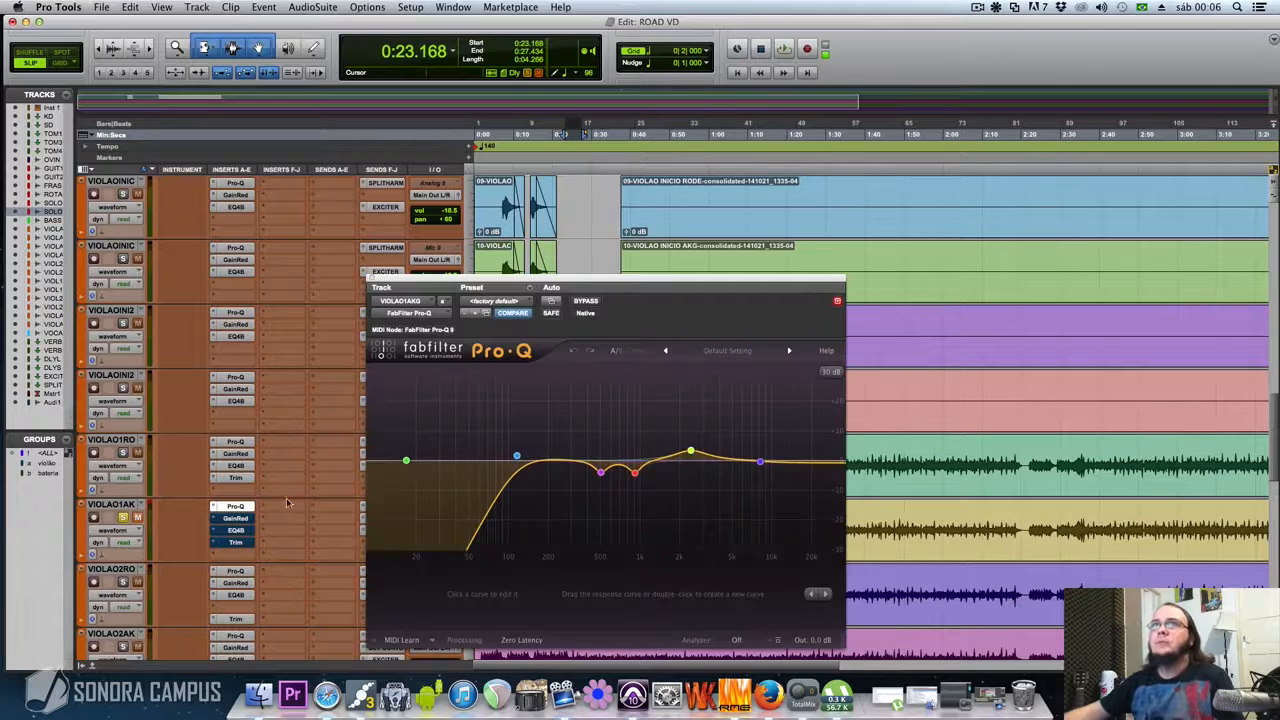
drag(640, 283, 592, 225)
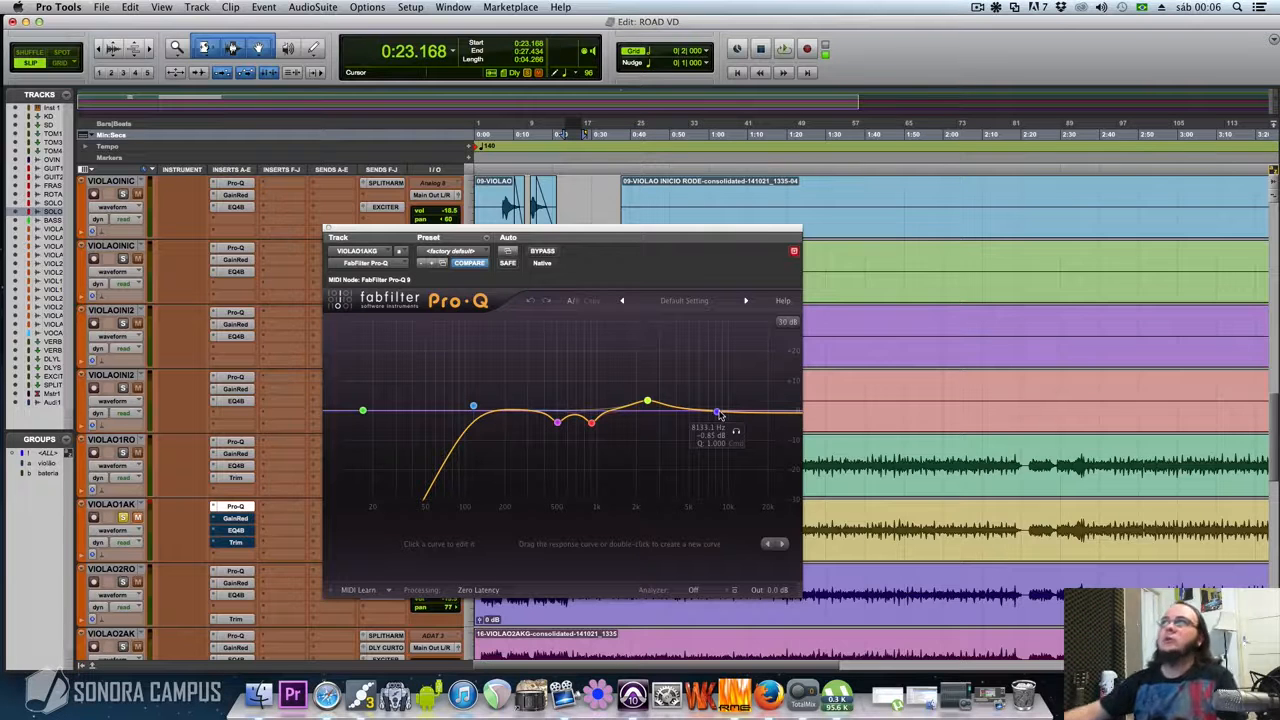
click(328, 229)
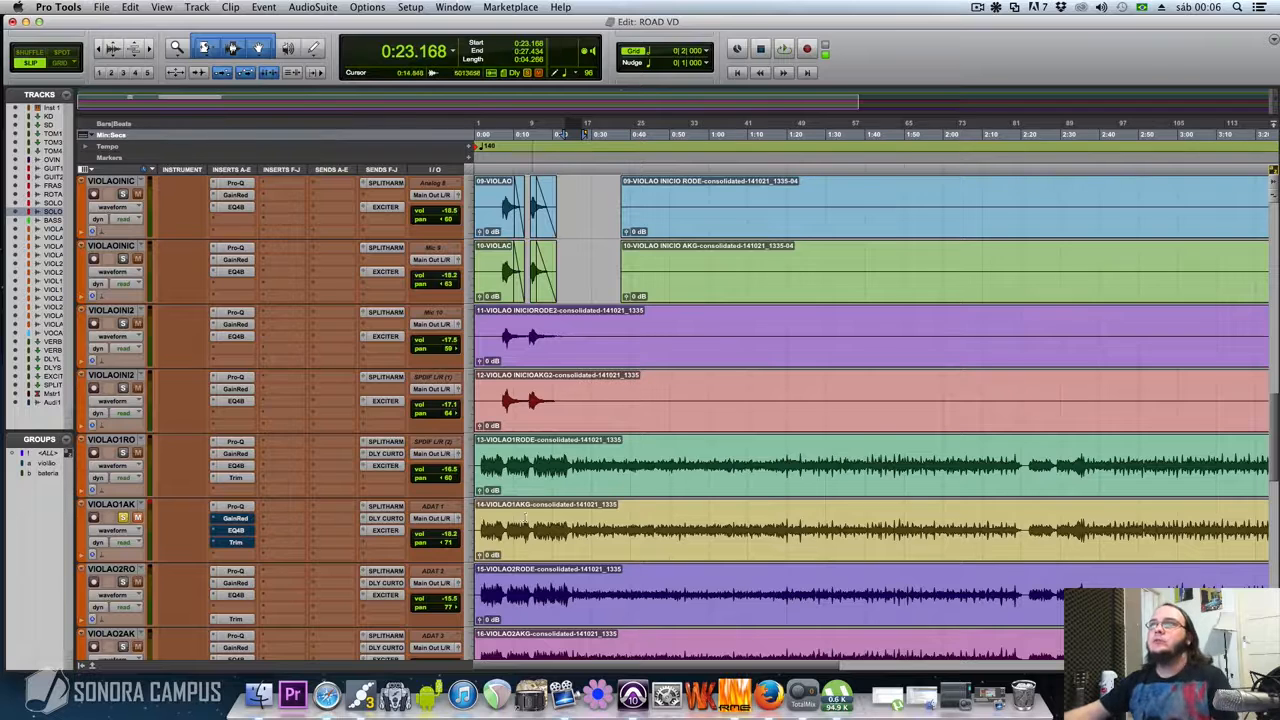
Select 0:07.338 to 0:27.306 on the VIOLAO1AKG clip and play it, toggling Pro-Q's bypass to compare, leaving it active
drag(500, 545, 580, 545)
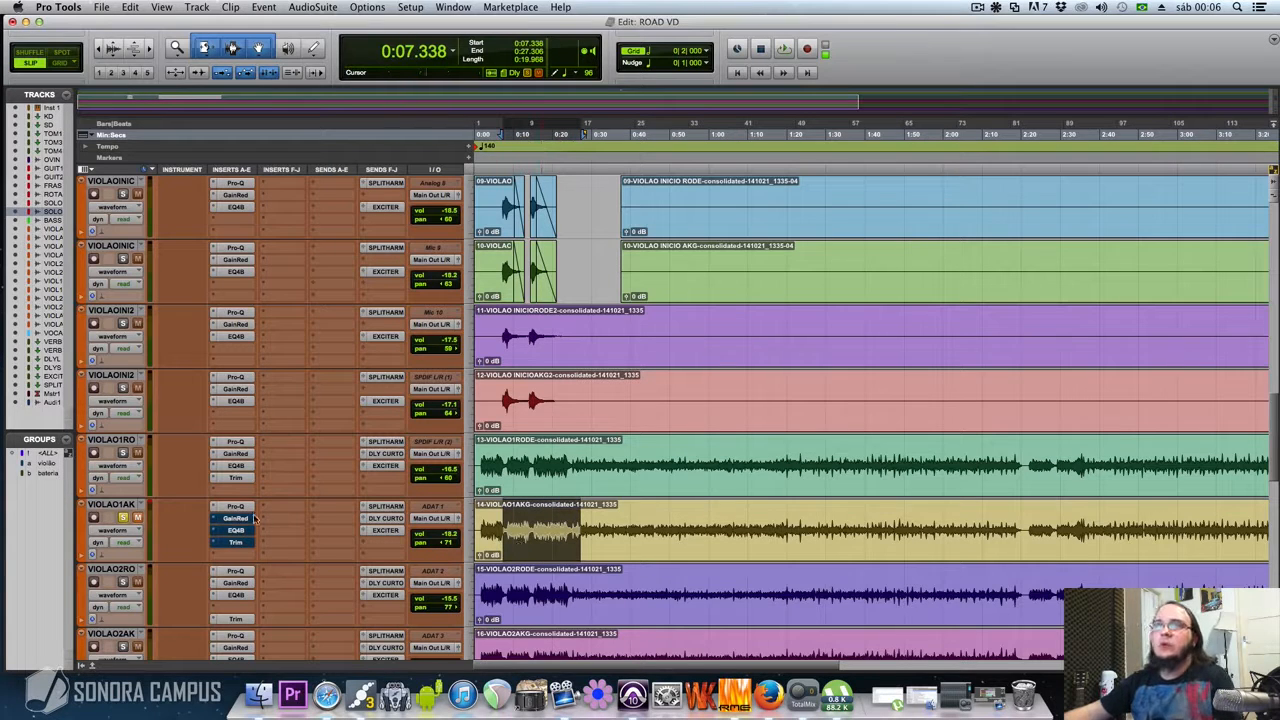
key(space)
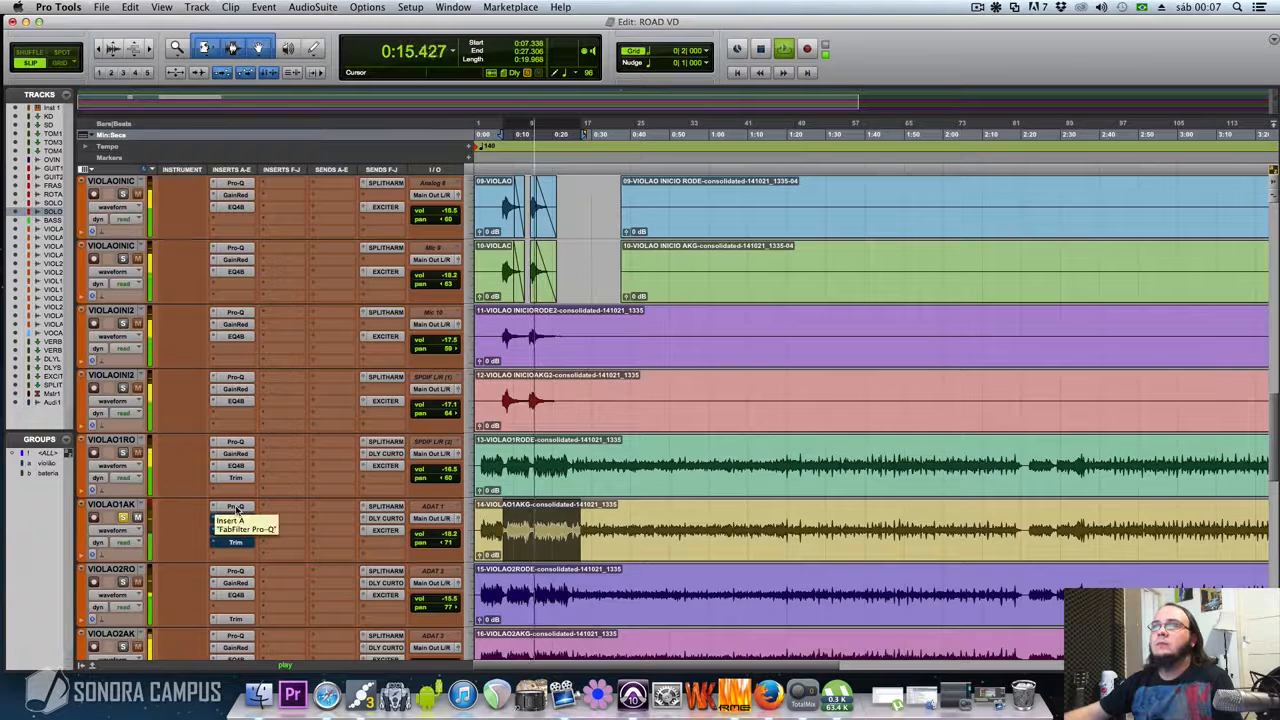
shift+super+click(236, 508)
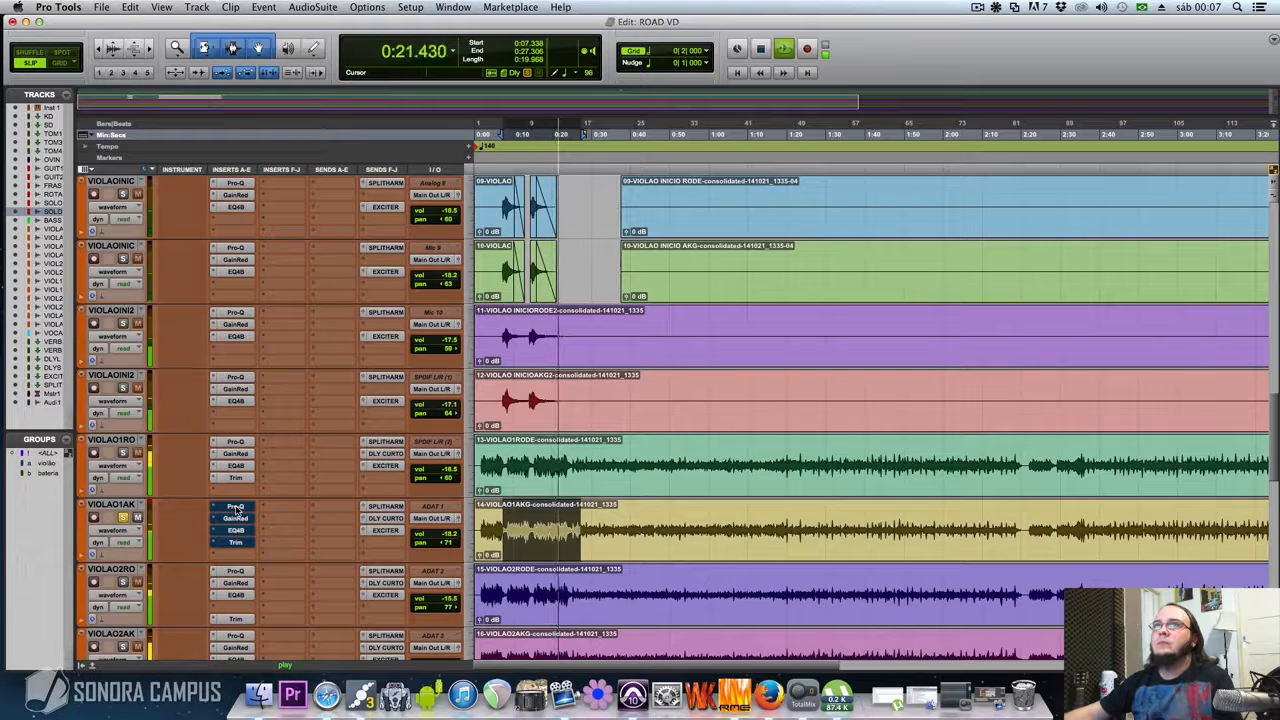
super+click(236, 508)
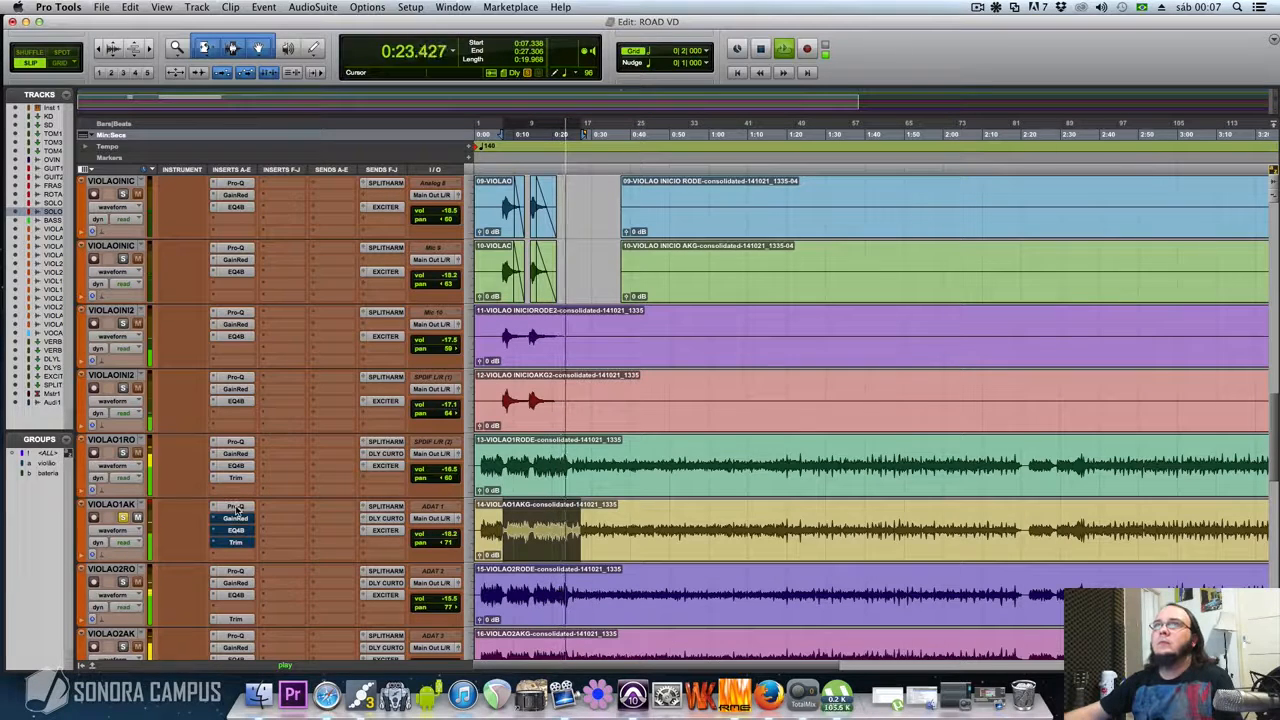
key(space)
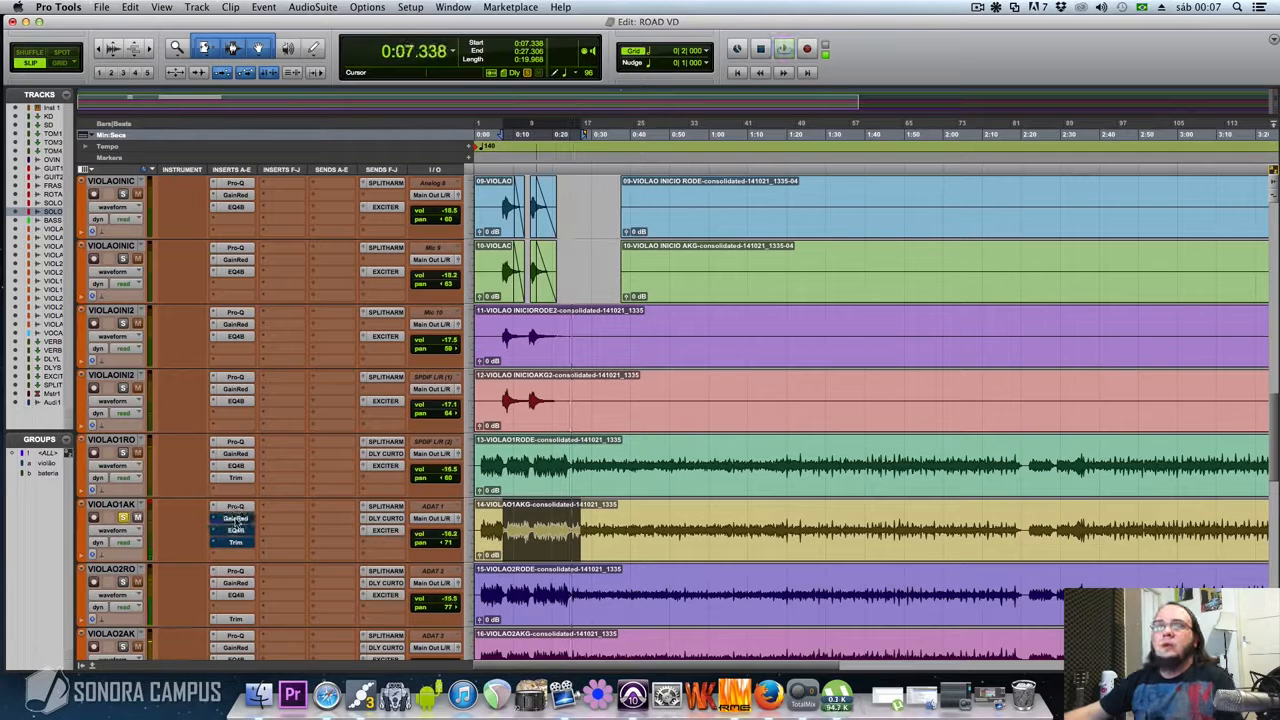
Activate the Gain Reduction insert on VIOLAO1AKG, review its Slay, Body and Gain settings, and close it
click(236, 519)
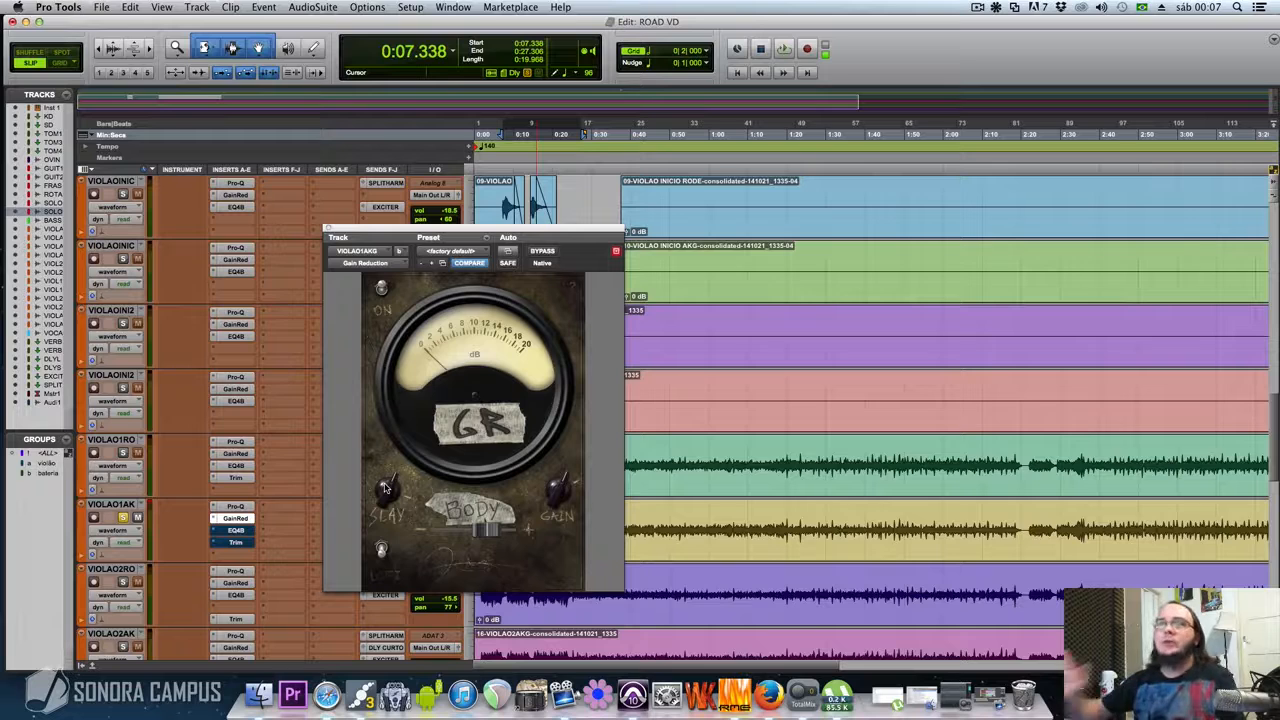
click(329, 230)
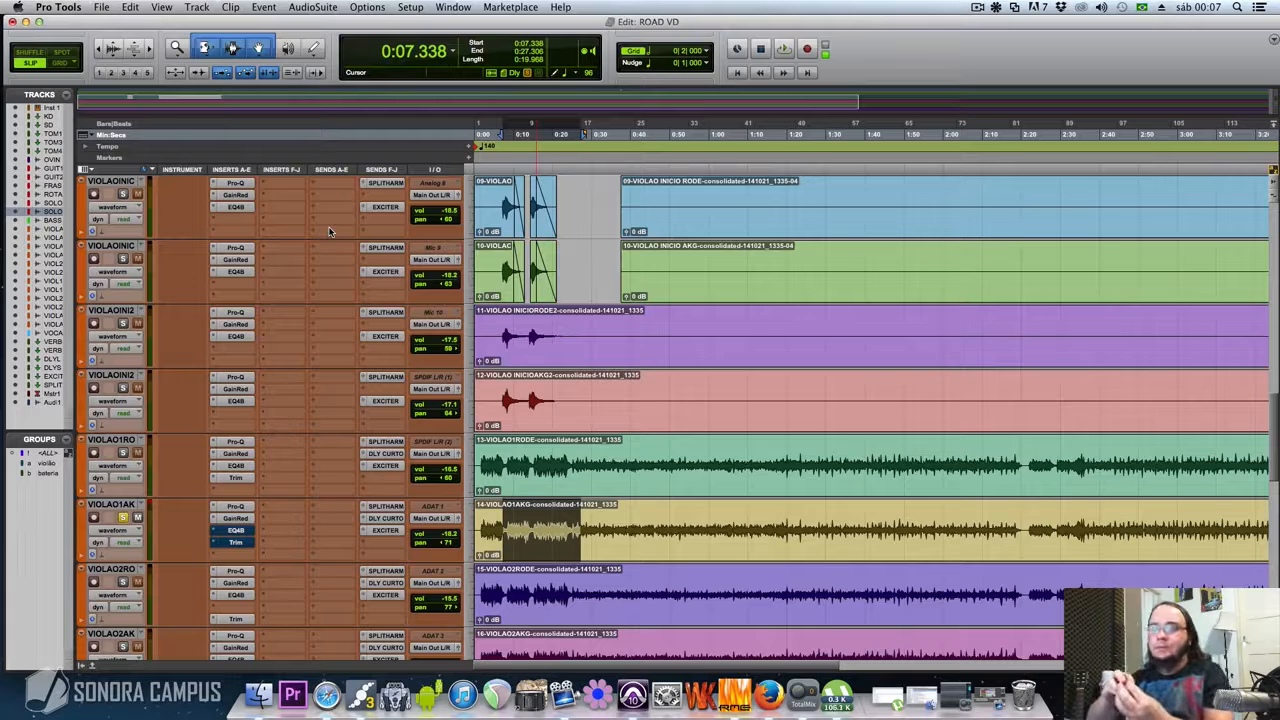
click(235, 518)
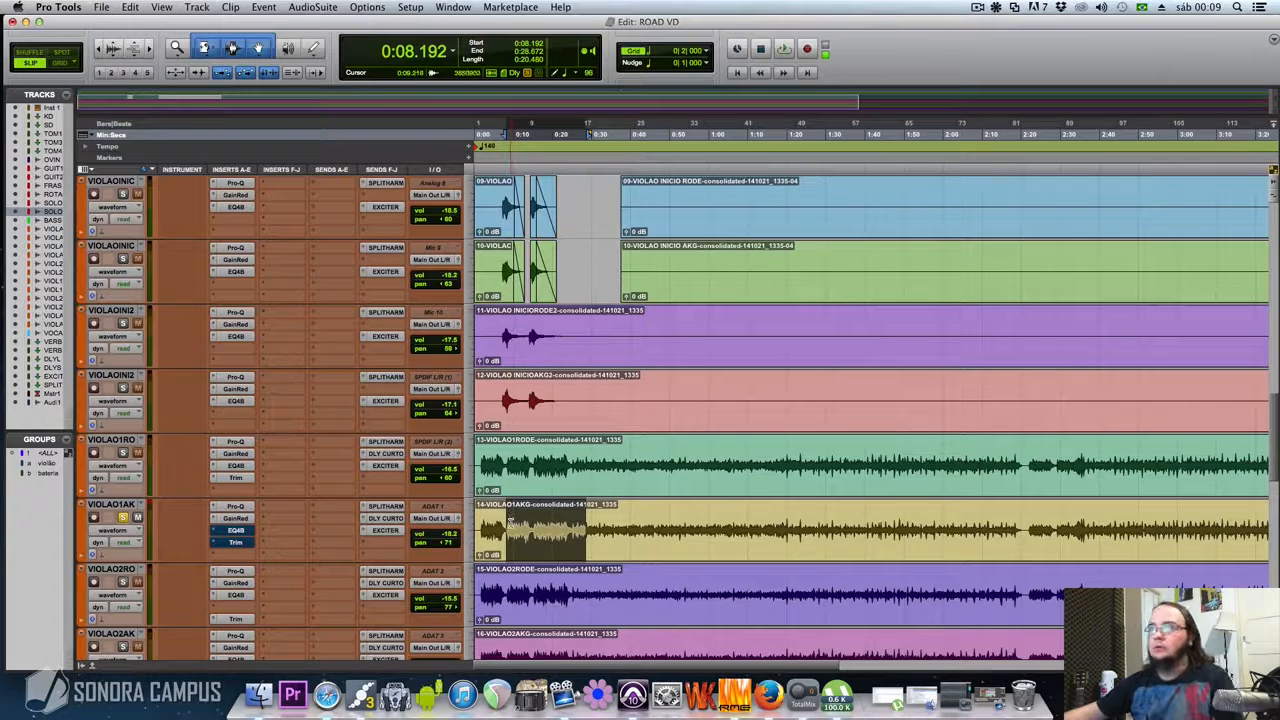
Play VIOLAO1AKG from 0:08.192 within the selection ending at 0:28.672, toggling Gain Reduction's bypass to compare, leaving it active
key(space)
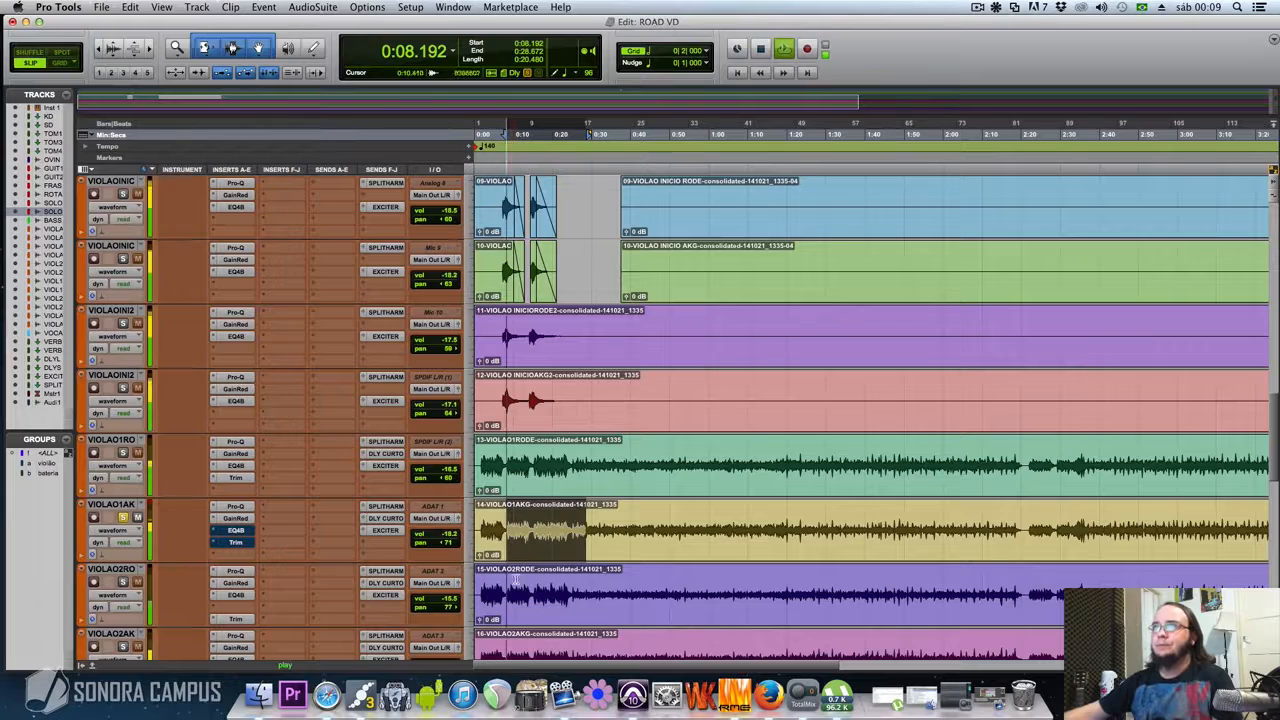
super+click(236, 519)
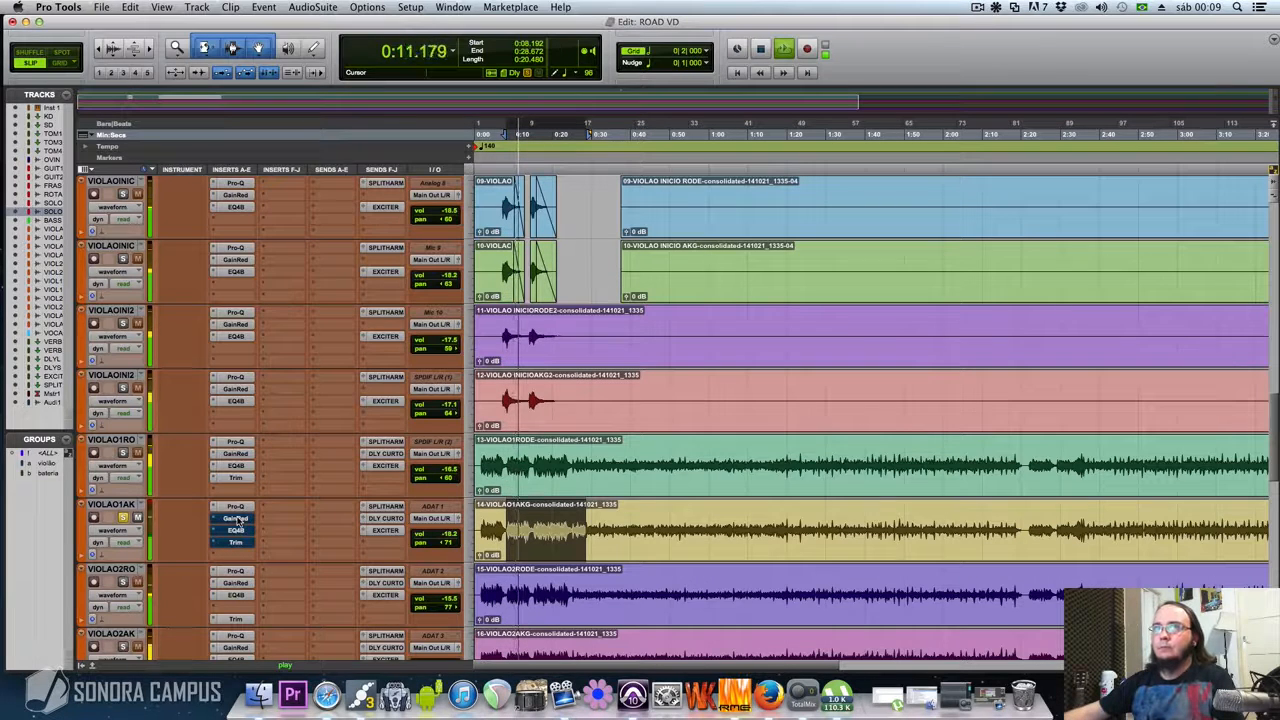
super+click(237, 519)
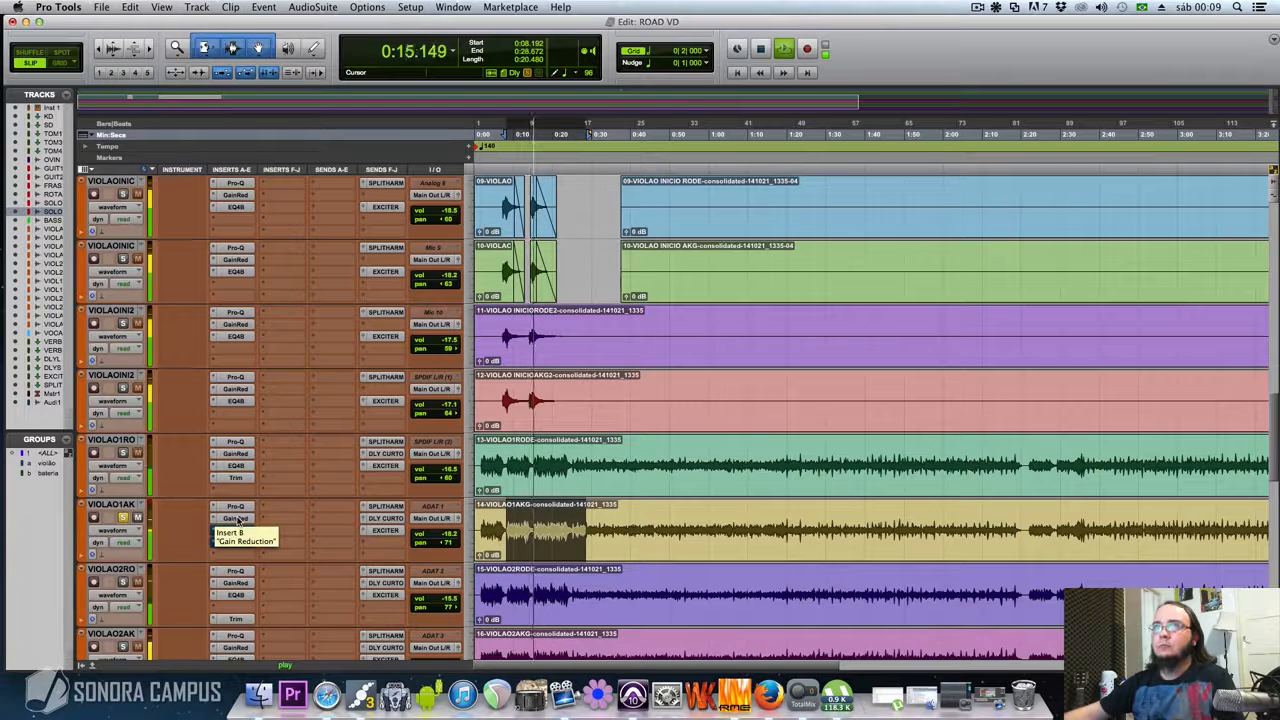
super+click(237, 519)
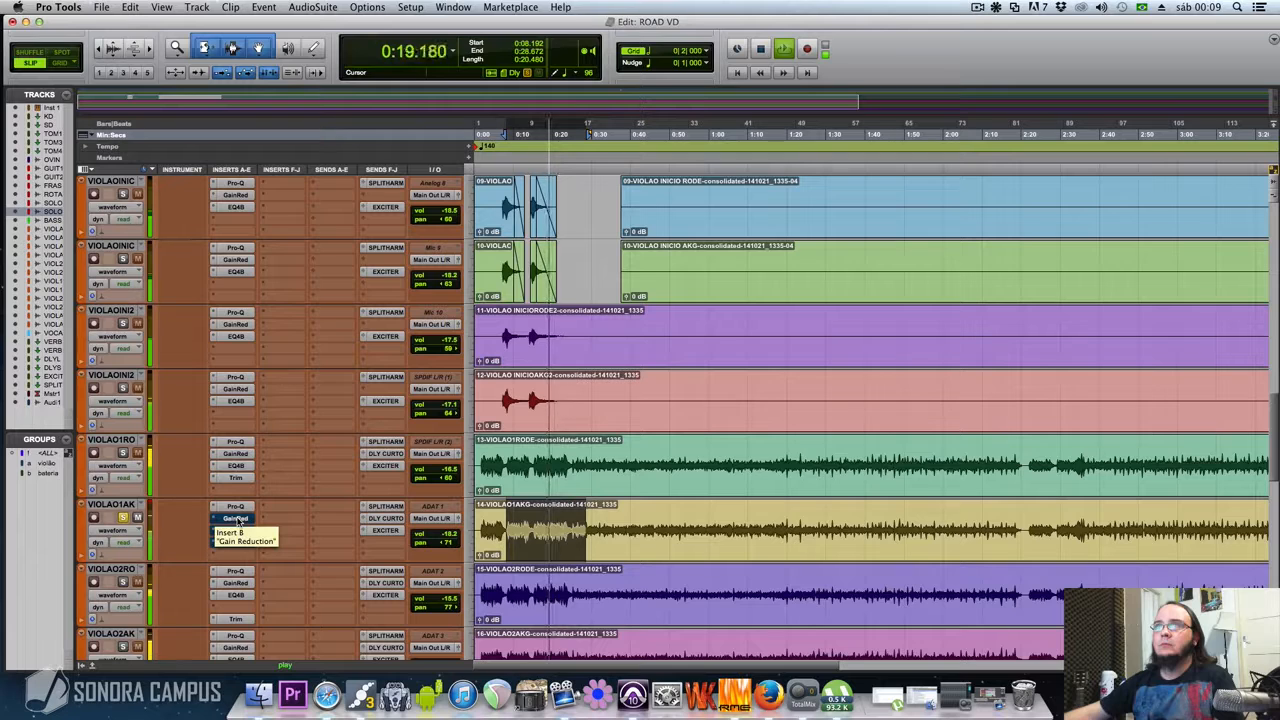
super+click(237, 519)
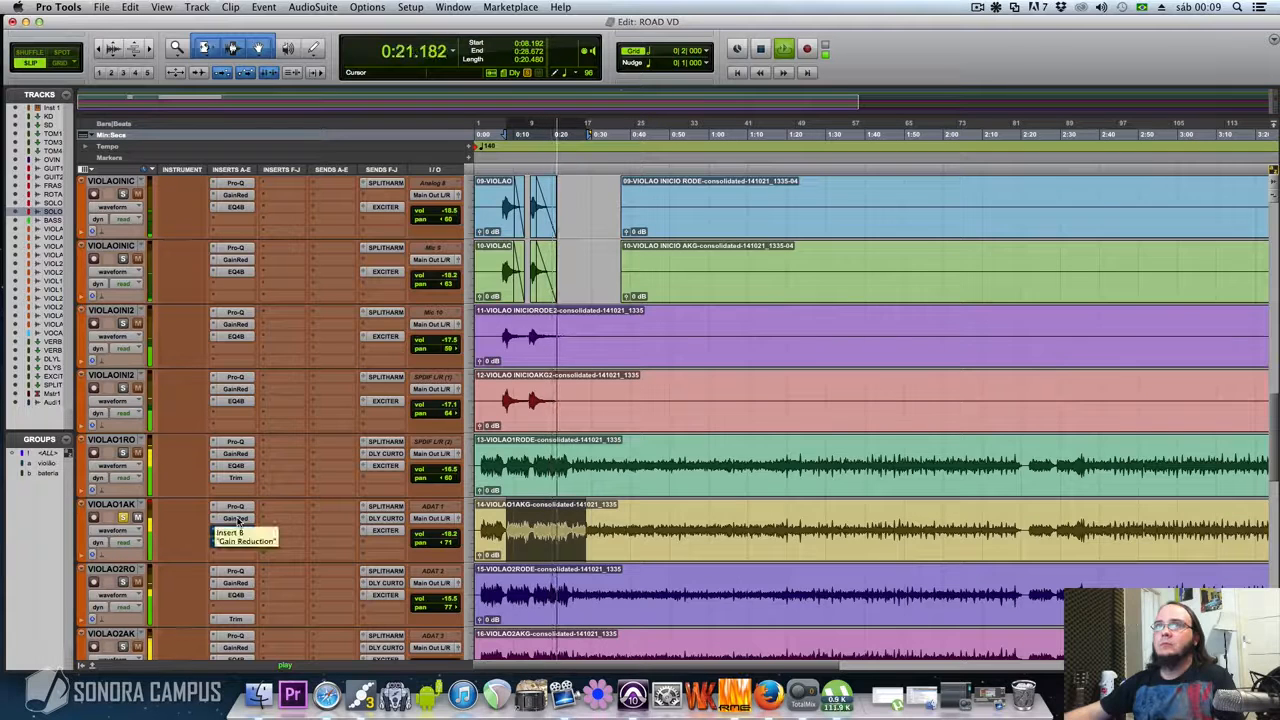
super+click(237, 519)
super+click(237, 519)
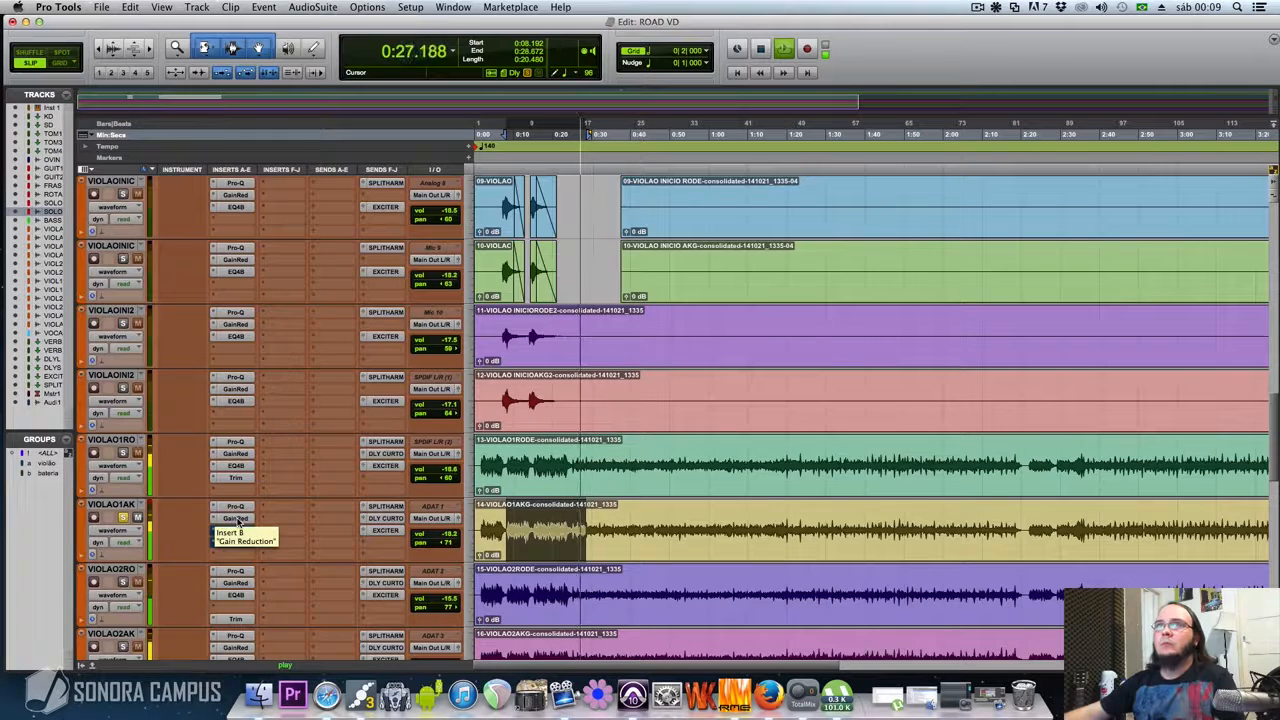
key(space)
Activate the EQ 3 4-Band insert on VIOLAO1AKG, review its low and high-mid frequency cuts, and close it
super+click(237, 531)
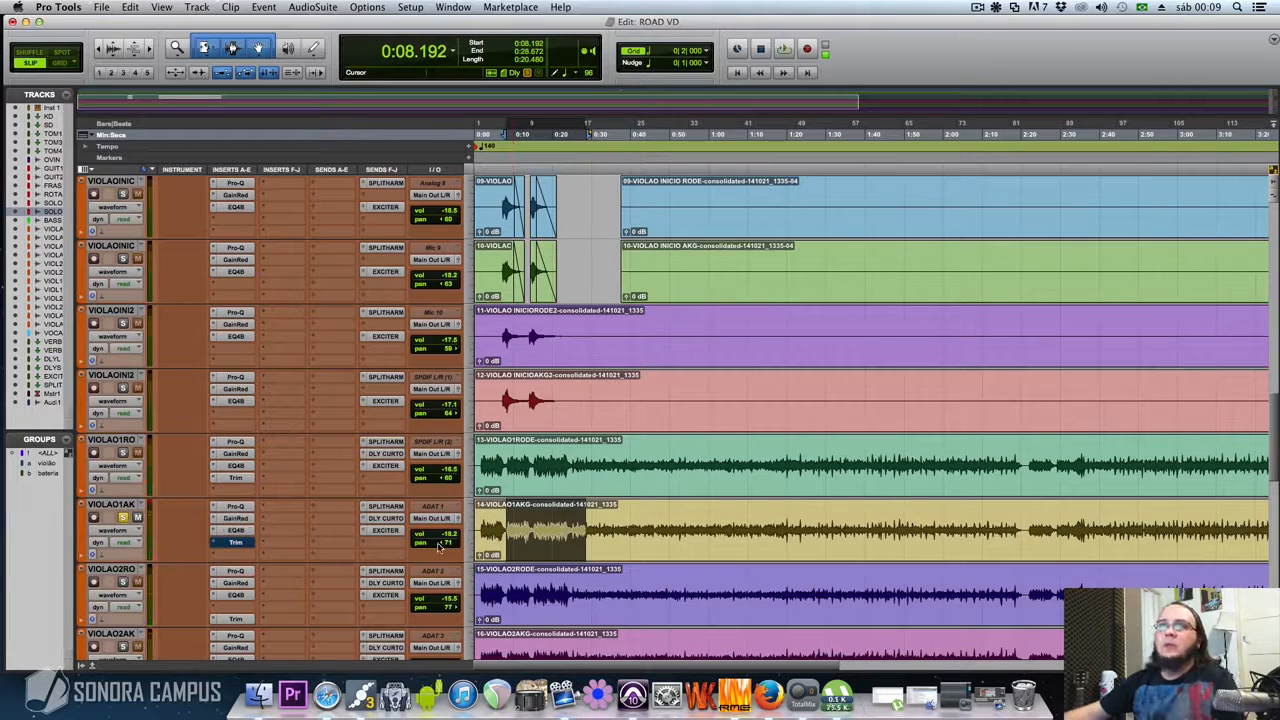
click(236, 531)
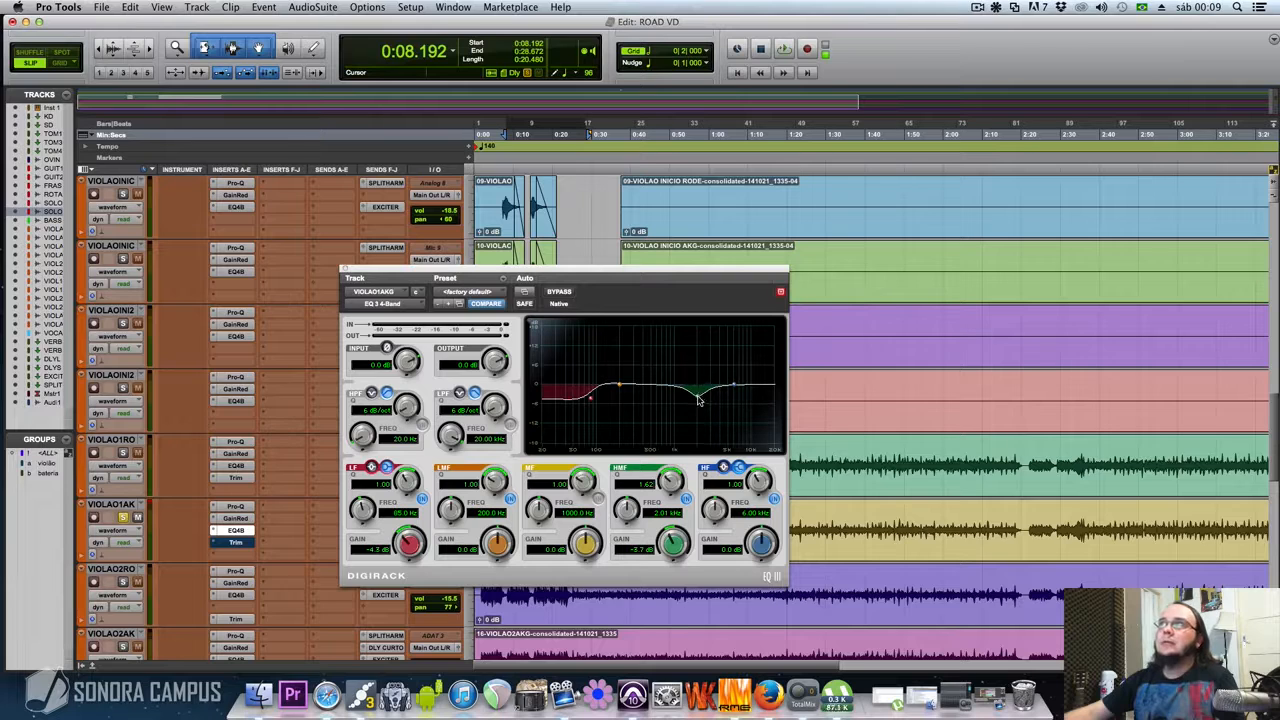
click(344, 270)
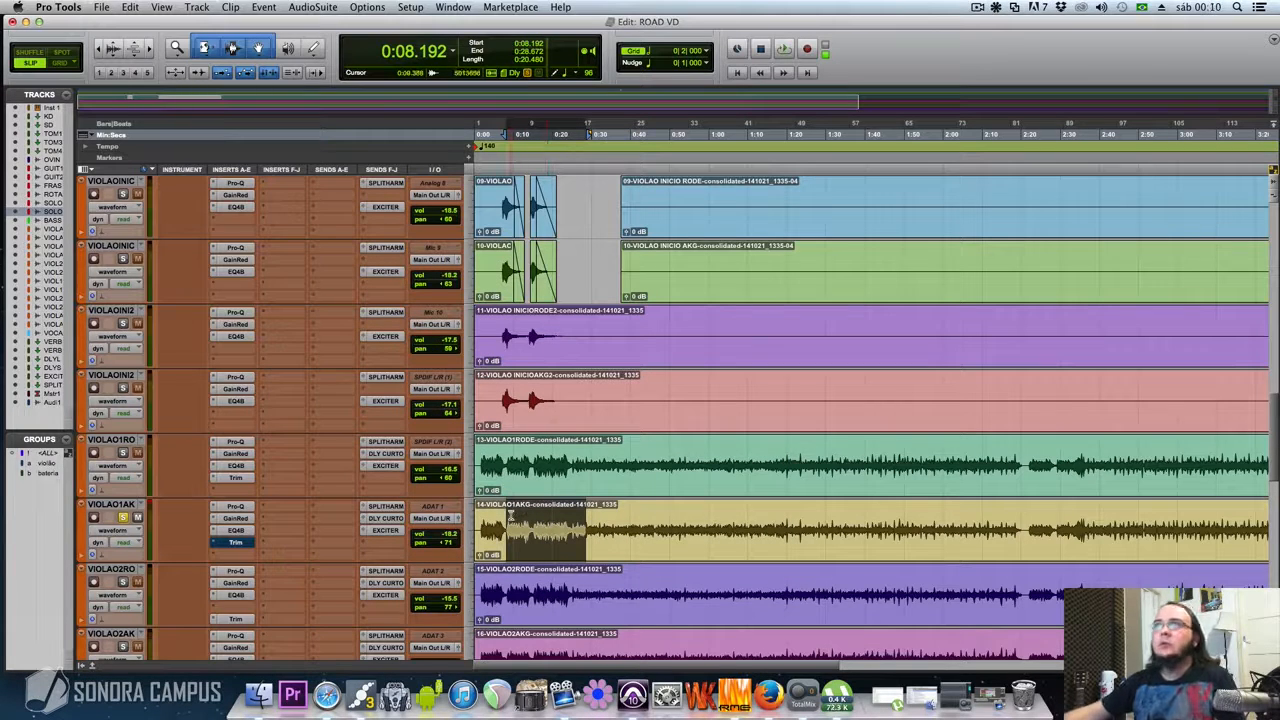
Play VIOLAO1AKG from 0:08.192 within the selection ending at 0:28.672, toggling EQ 3 4-Band's bypass to compare, leaving it active
key(space)
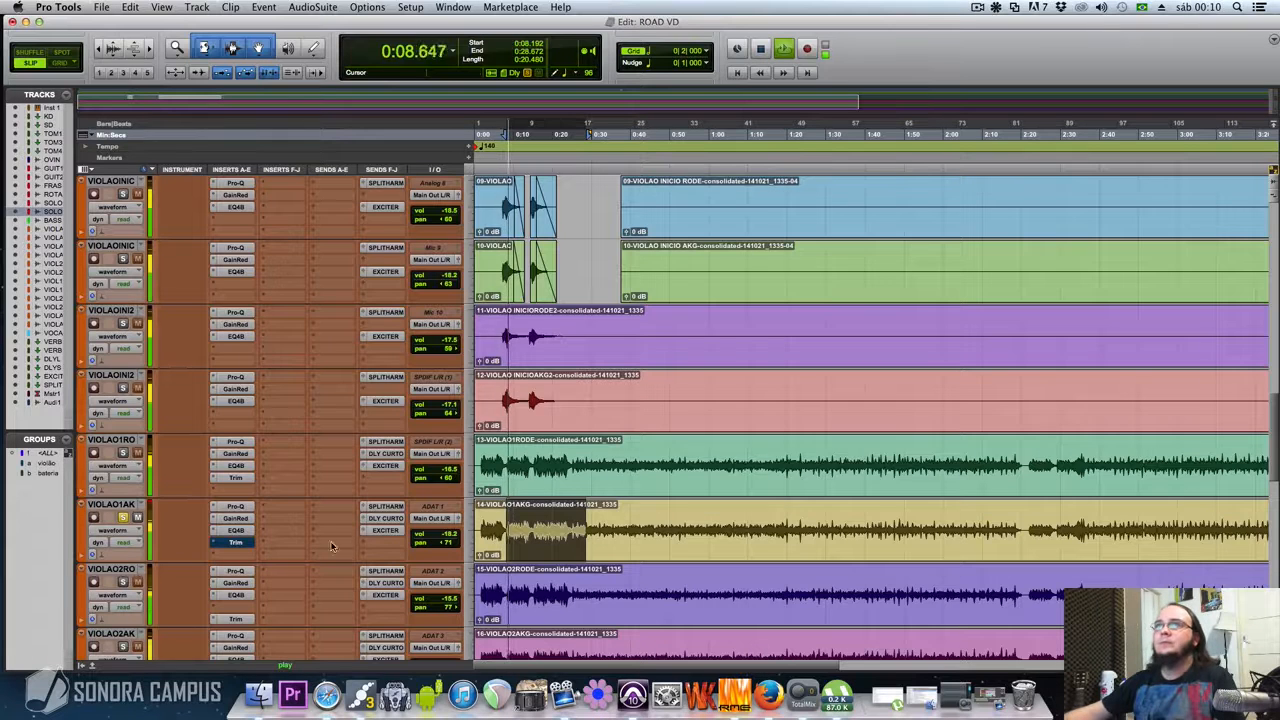
super+click(233, 533)
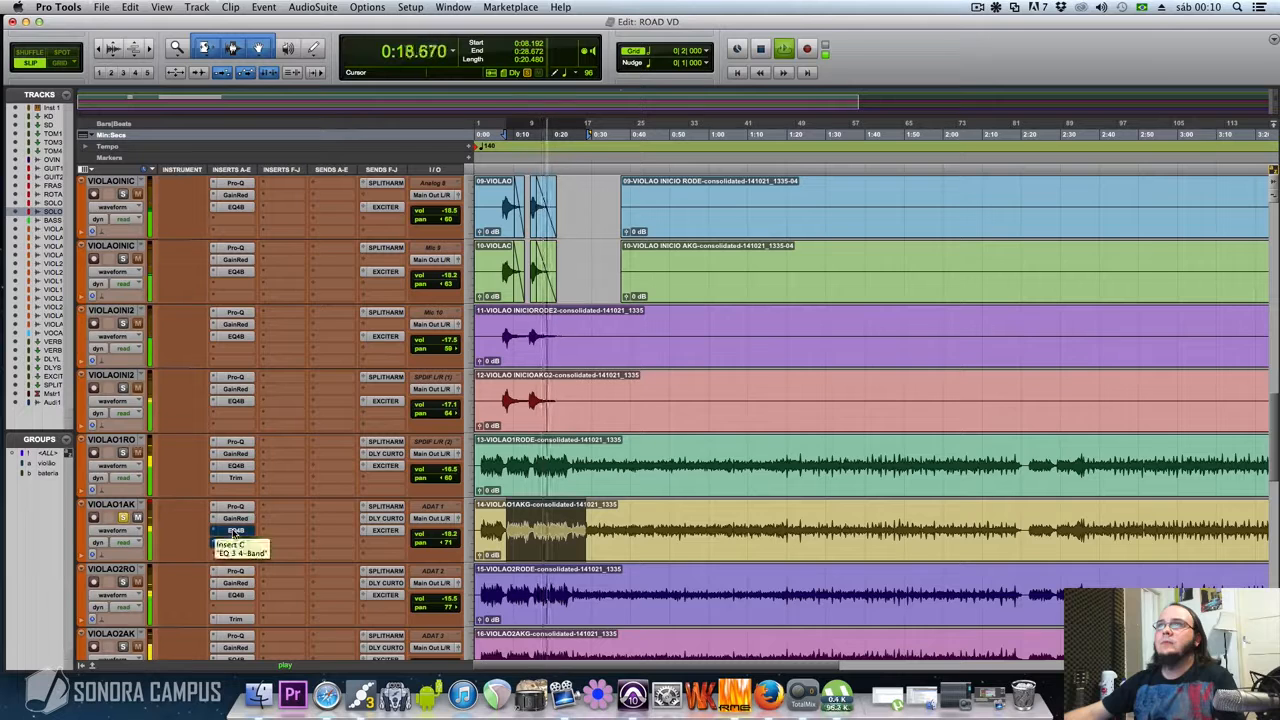
super+click(233, 531)
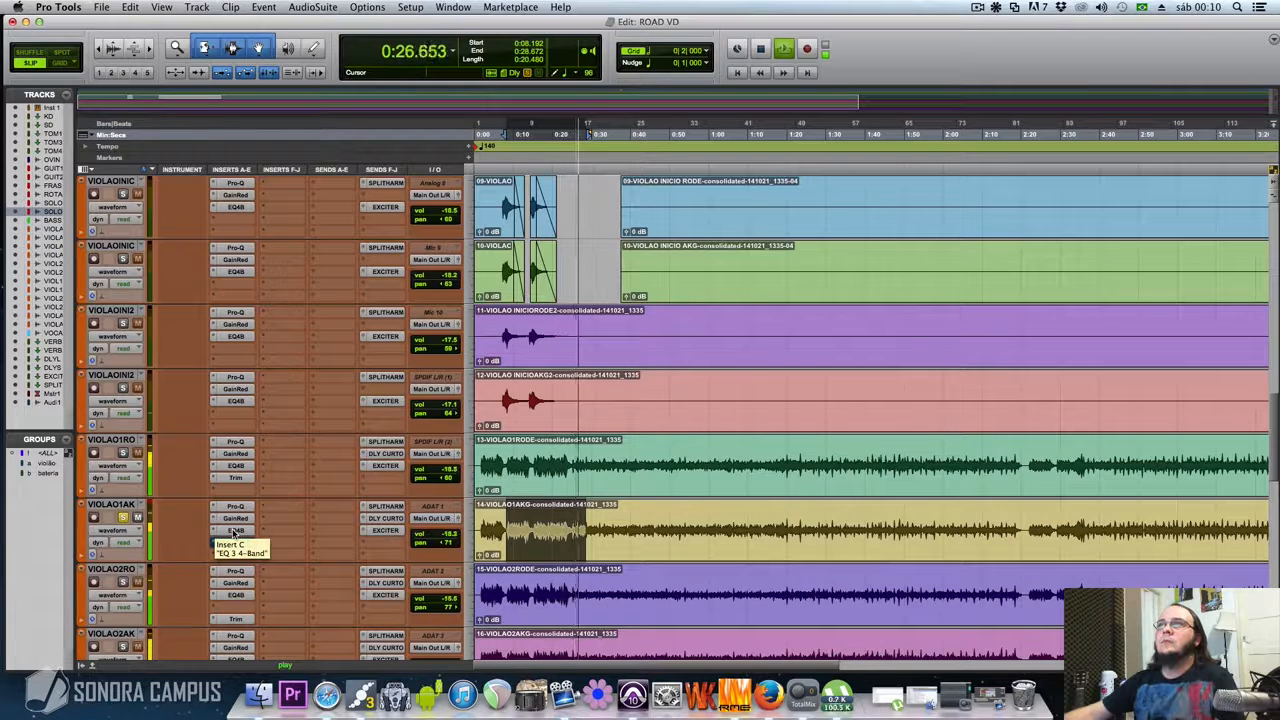
click(235, 531)
click(235, 531)
key(space)
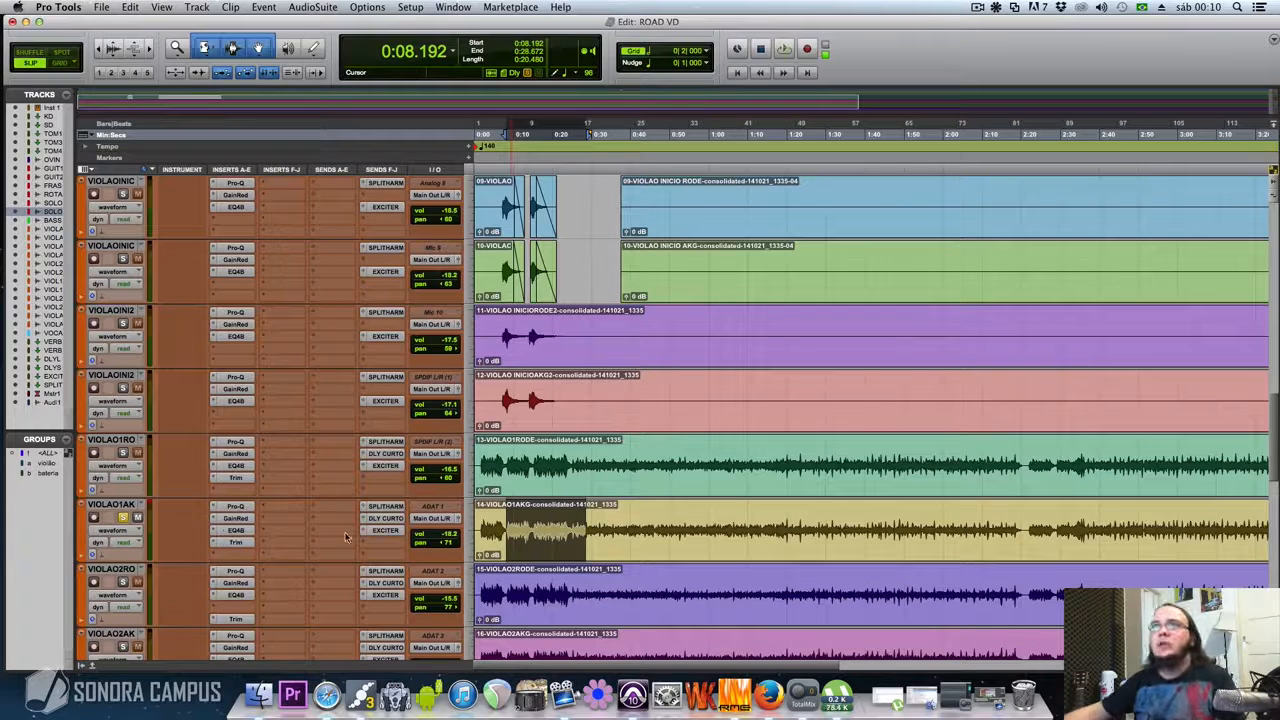
Activate the Trim insert on VIOLAO1AKG, review its output gain setting, and close it
click(235, 542)
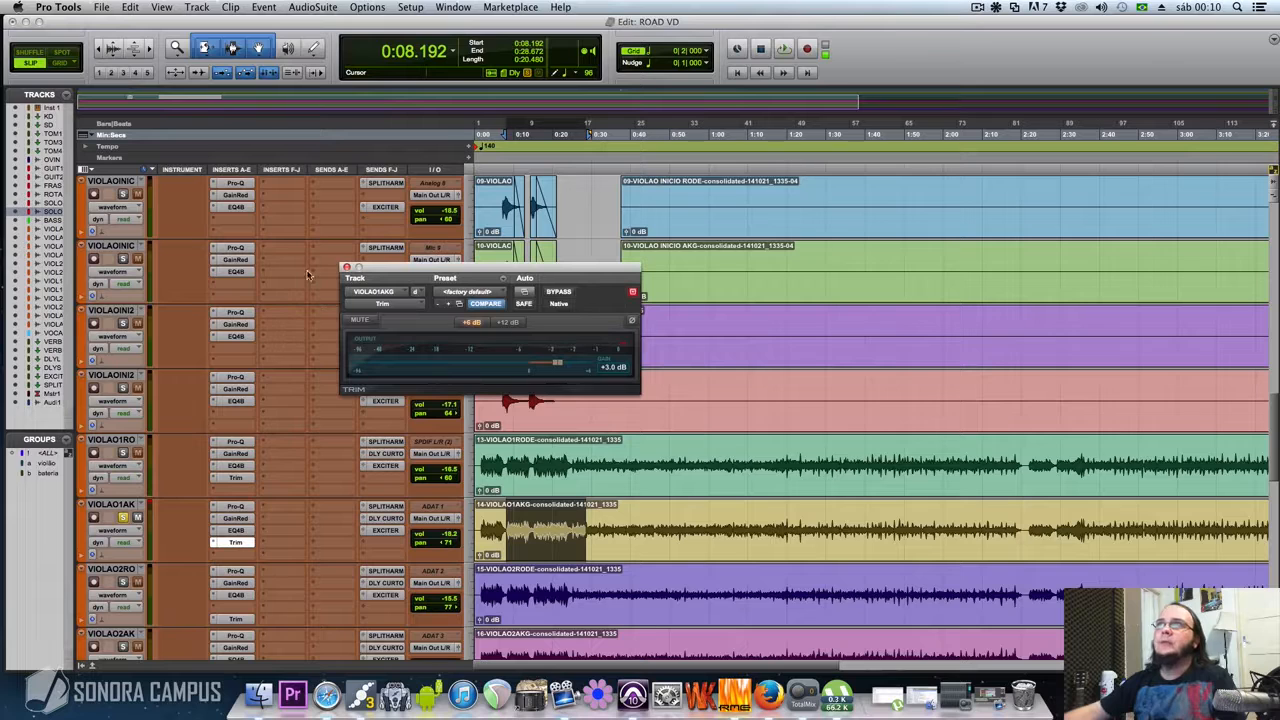
click(346, 267)
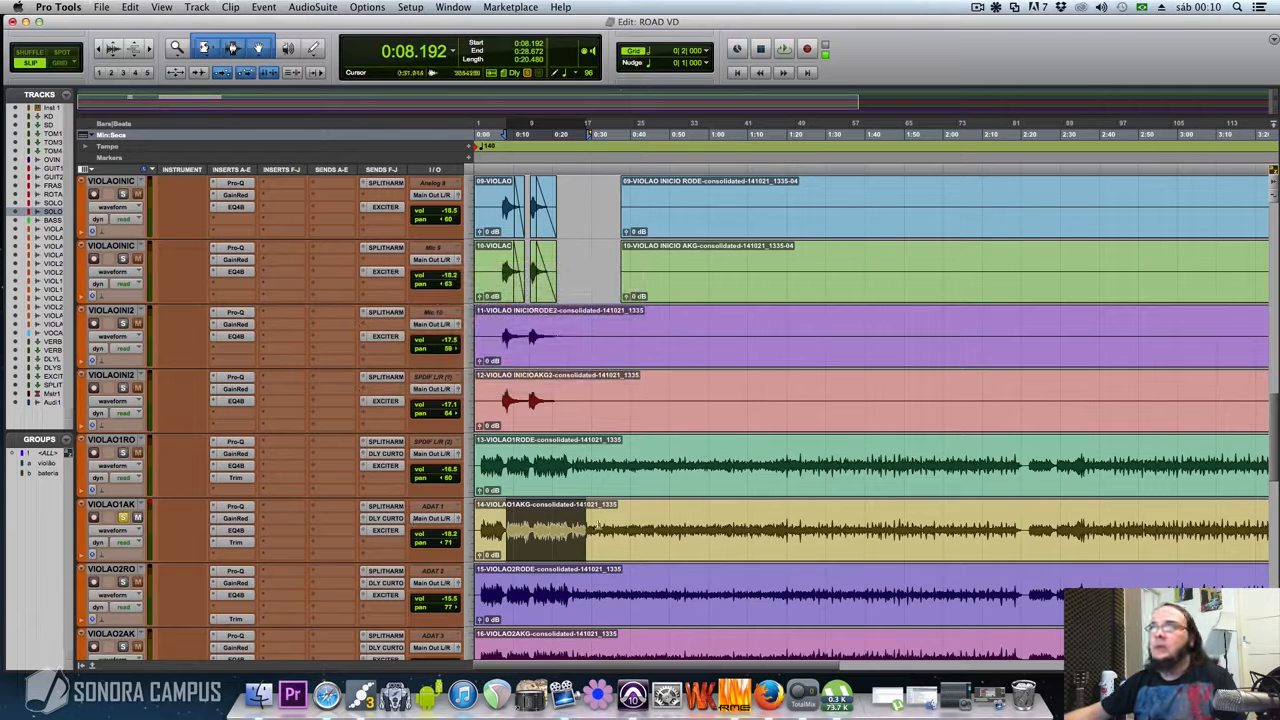
Solo the second VIOLAO INICIO pair with the VIOLAO1 and VIOLAO2 RODE and AKG tracks, and play them together from 0:00.000
double_click(480, 530)
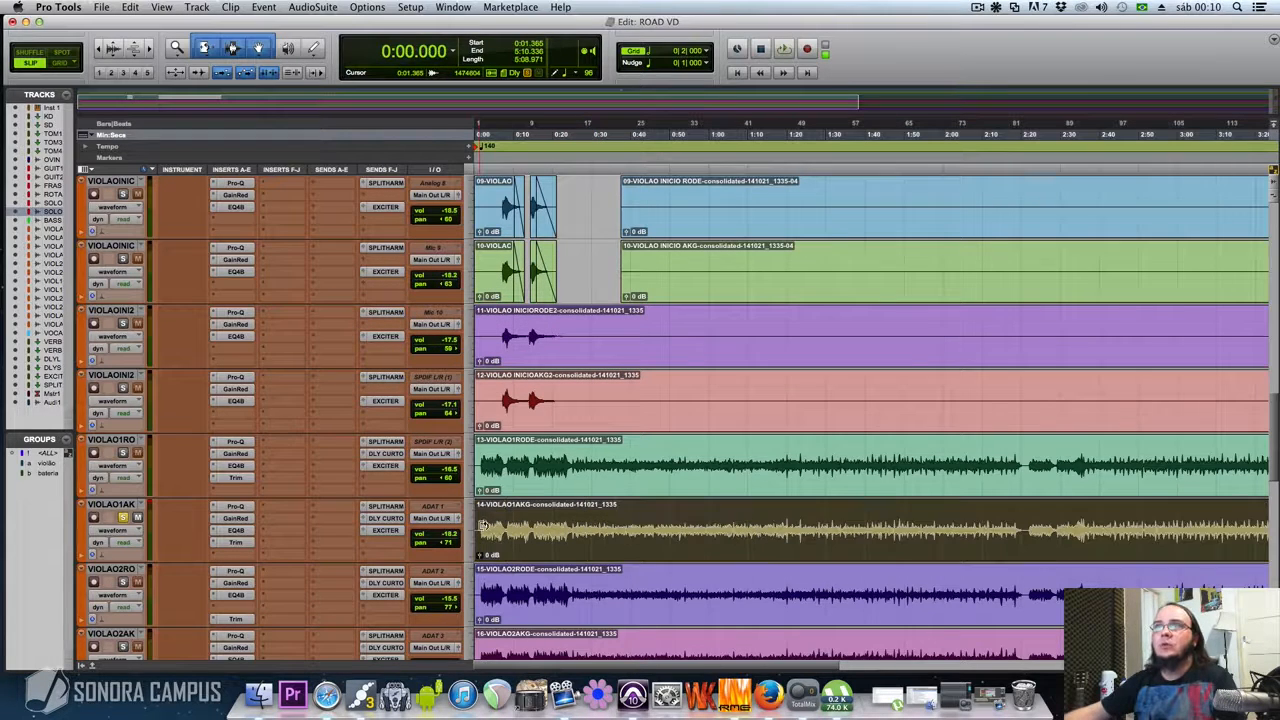
click(513, 523)
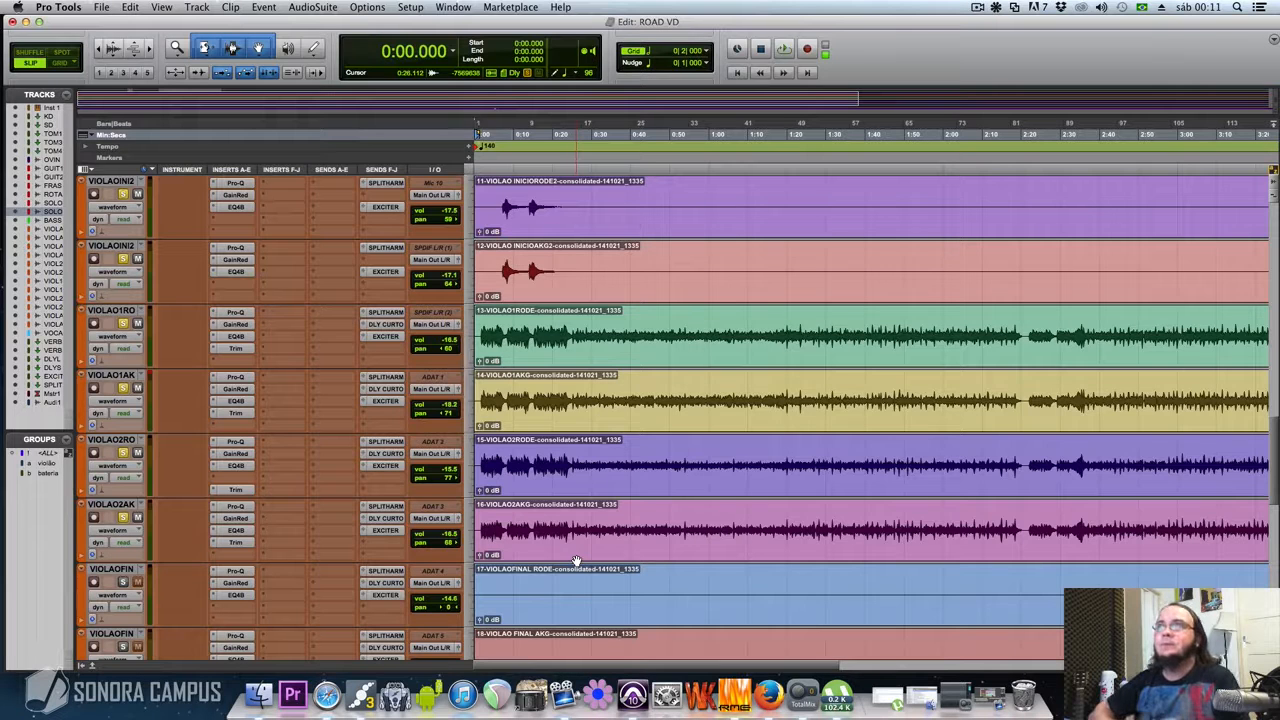
key(space)
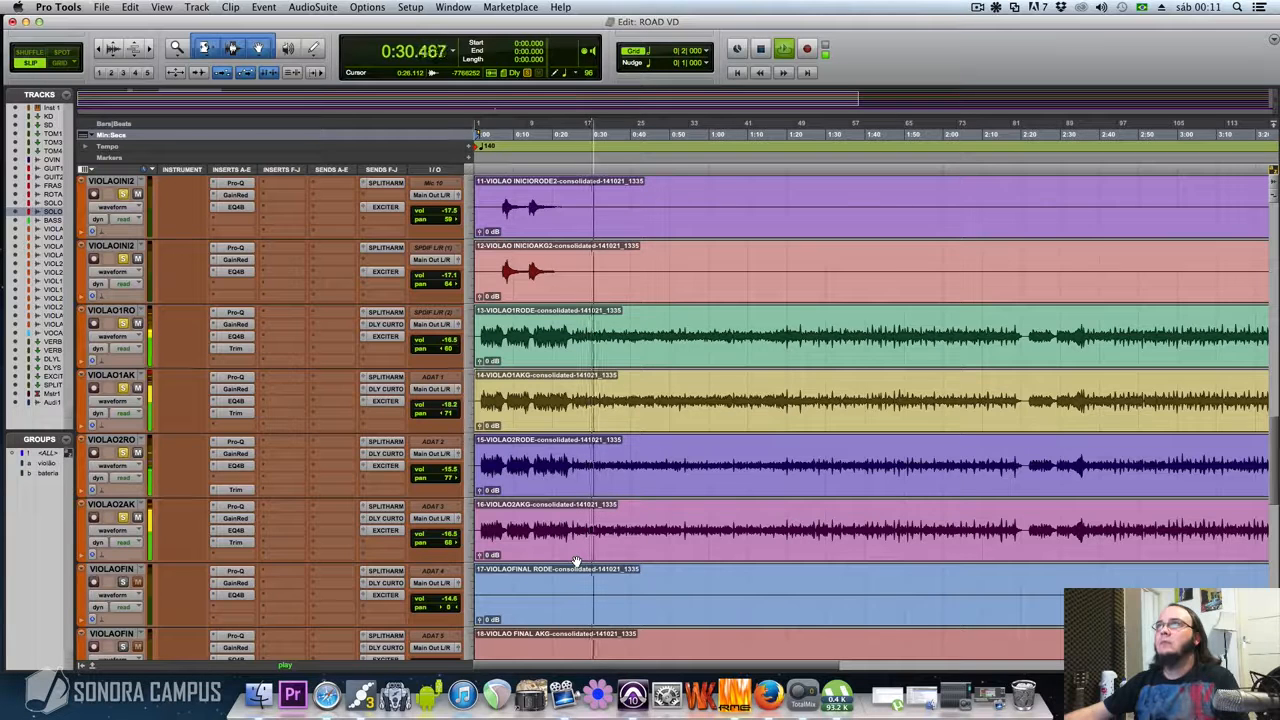
key(space)
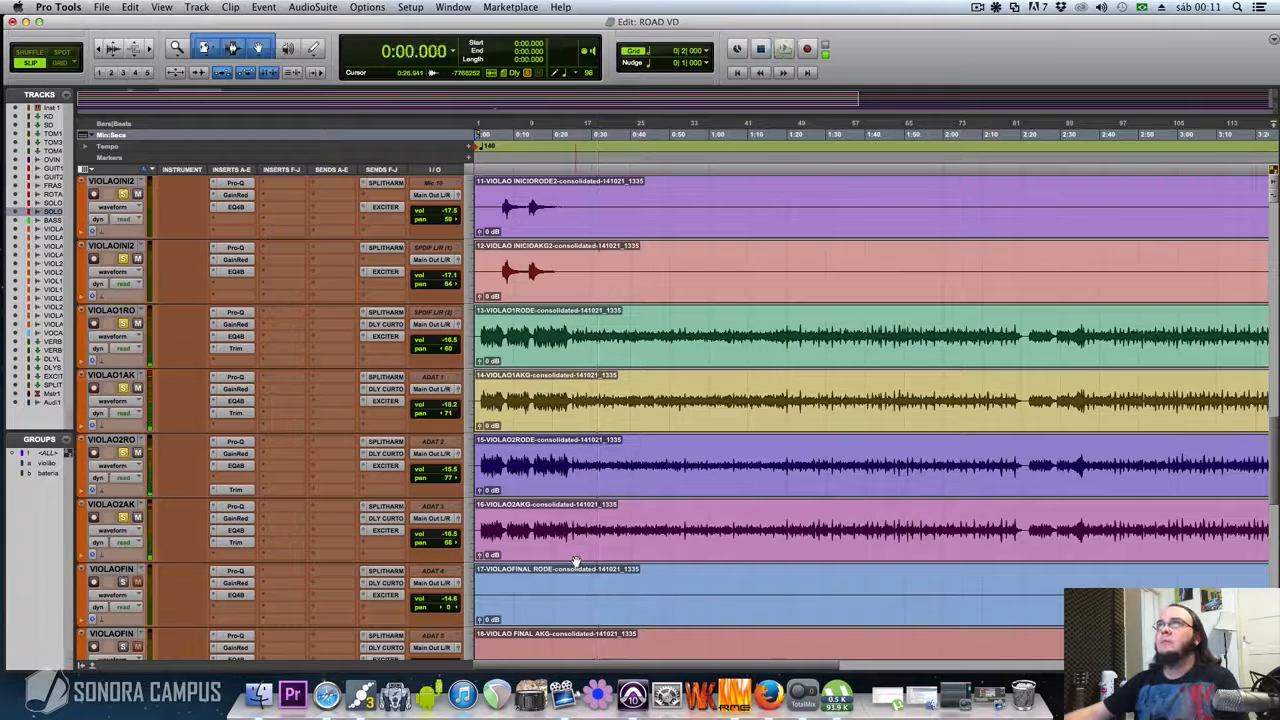